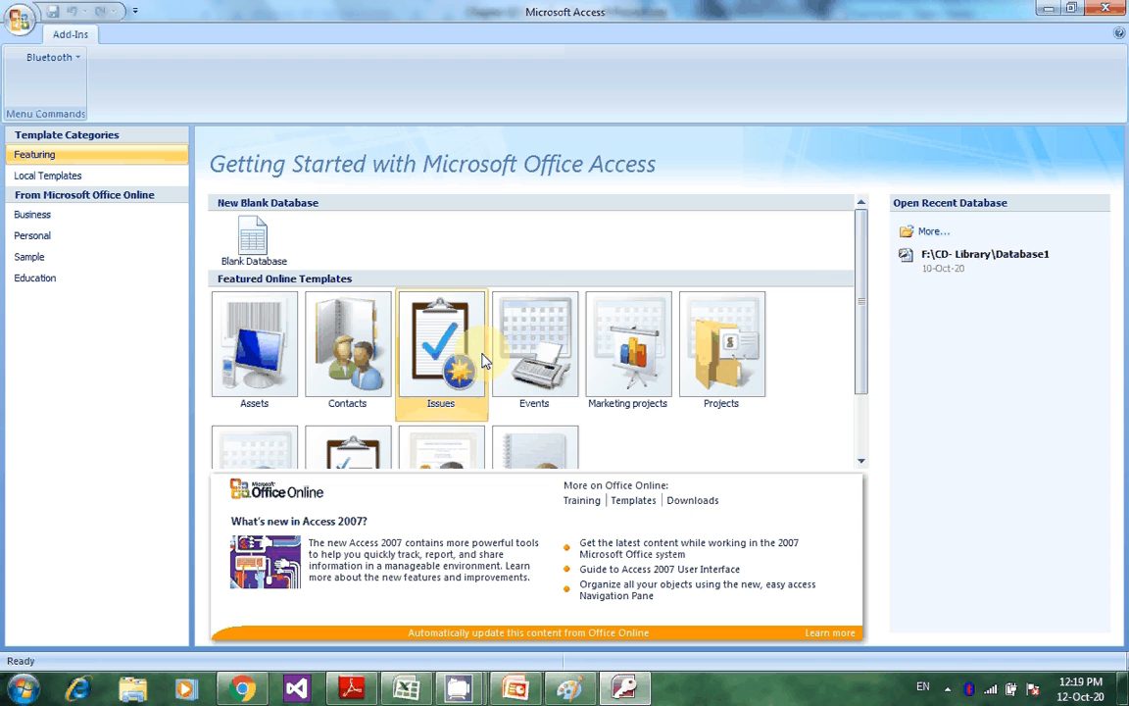
# - Create a new database from the local Students template, keeping the file name Students
pyautogui.click(40, 178)
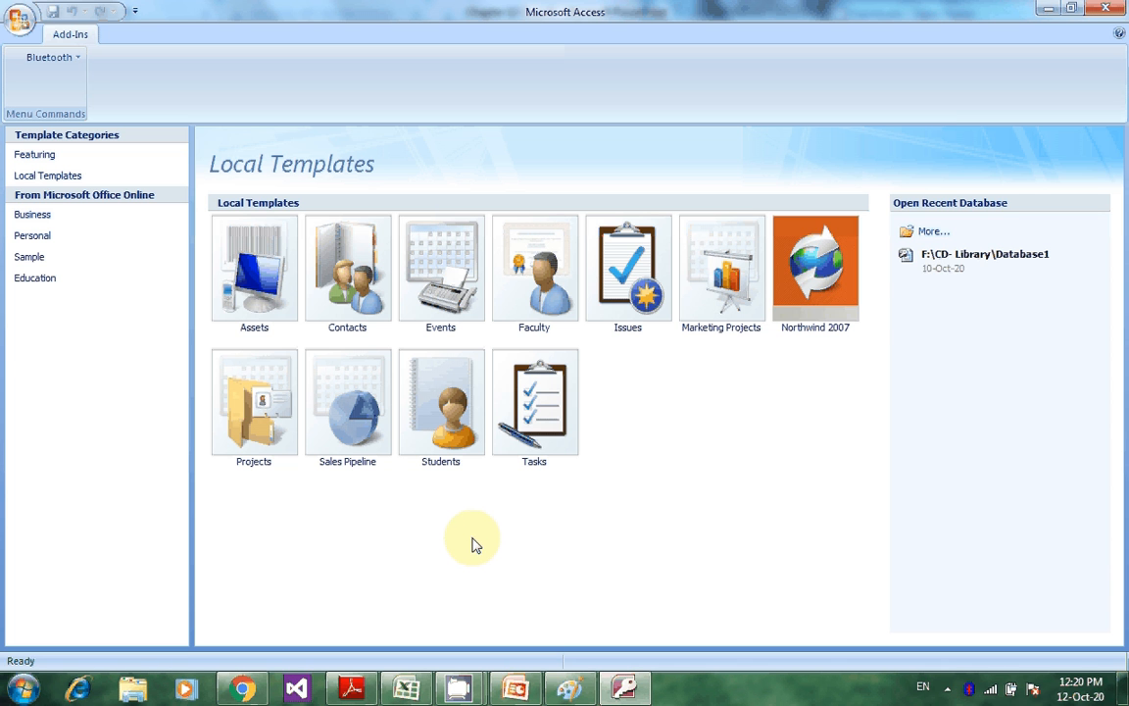
pyautogui.click(444, 465)
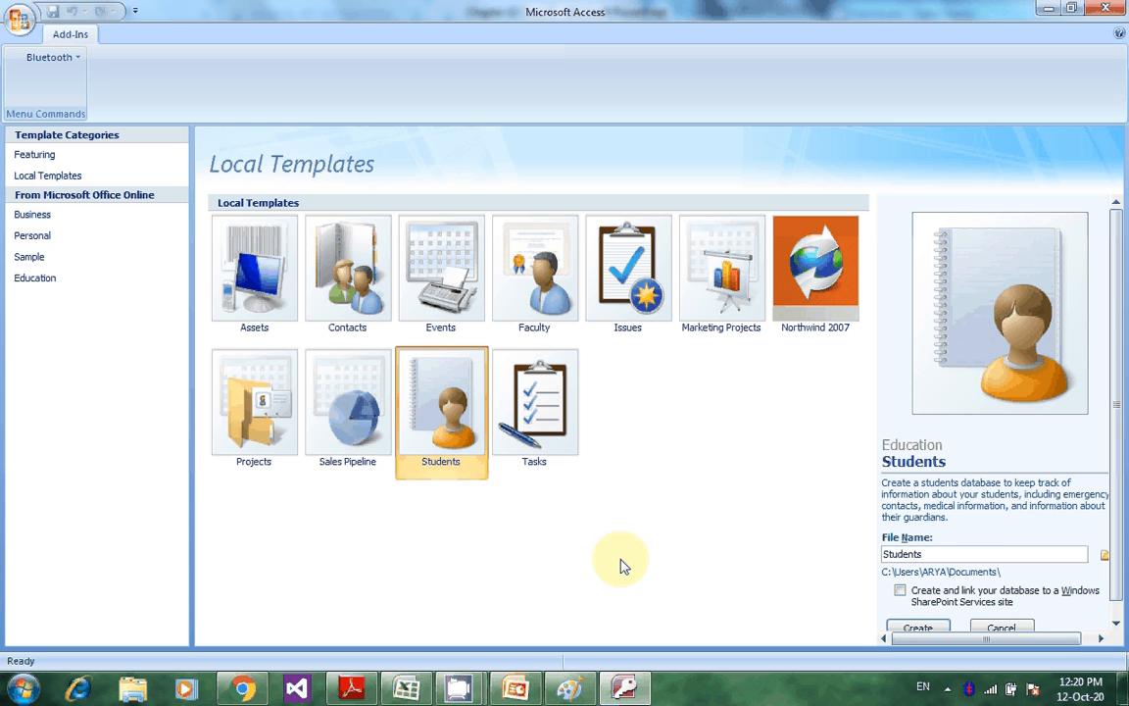
pyautogui.scroll(-1, 1125, 564)
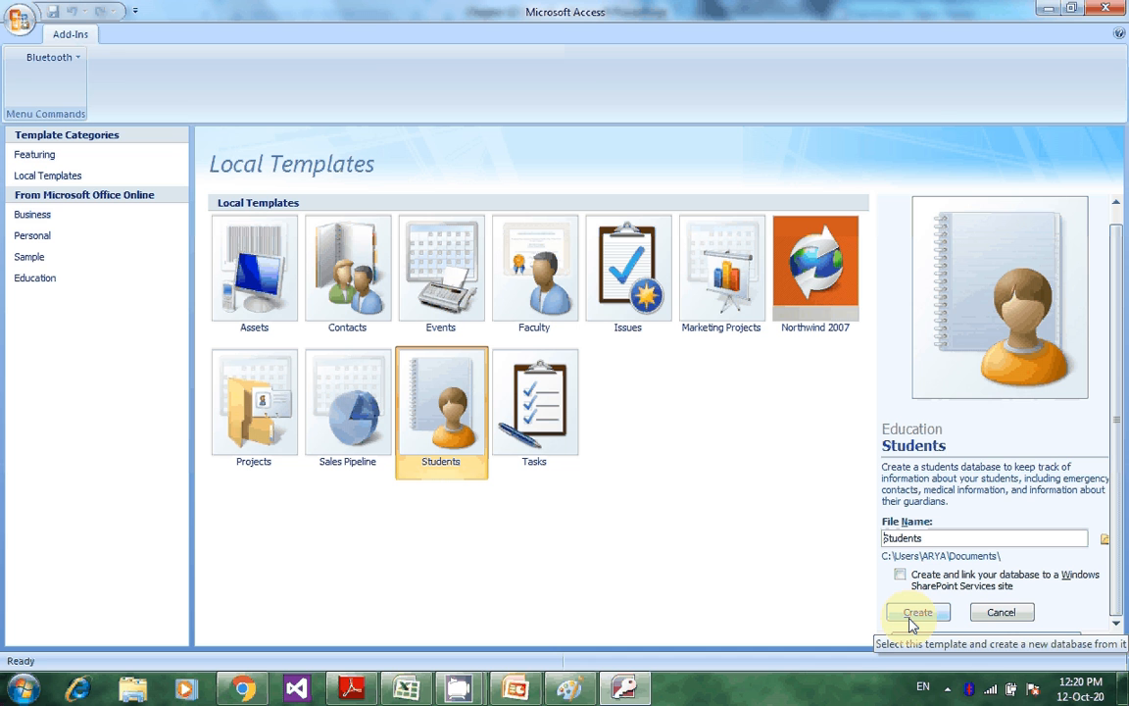
pyautogui.click(915, 613)
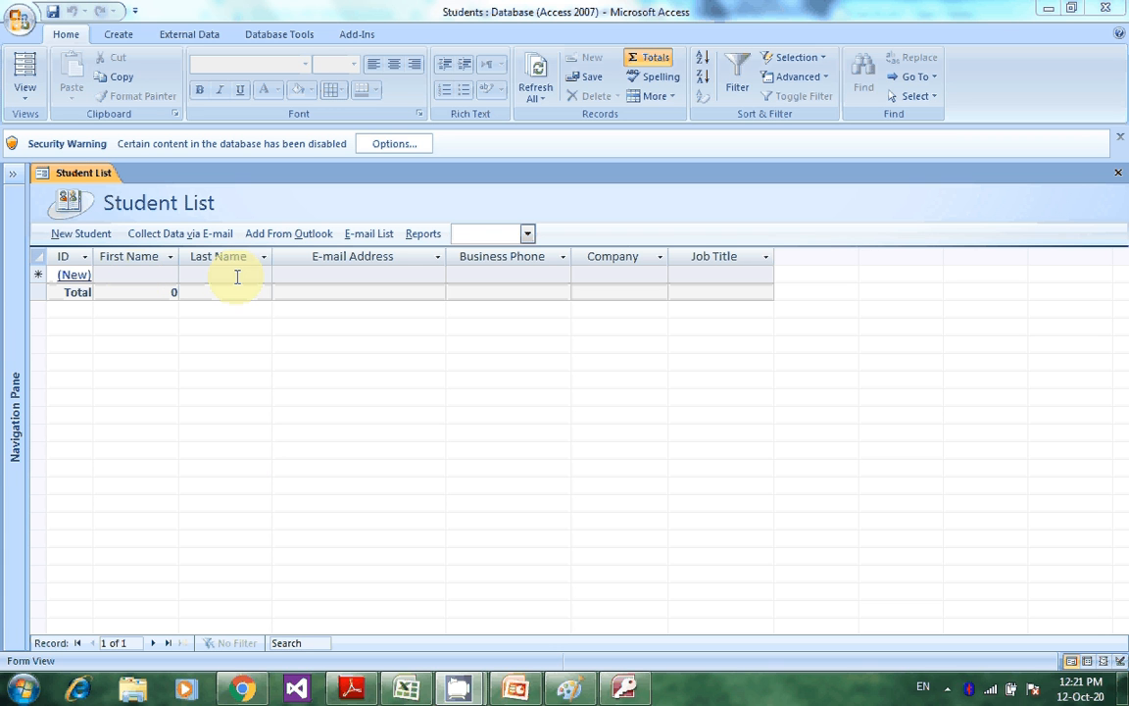
# - Examine the Student List fields from First Name and Last Name through E-mail Address, Business Phone, Company and Job Title
pyautogui.click(121, 274)
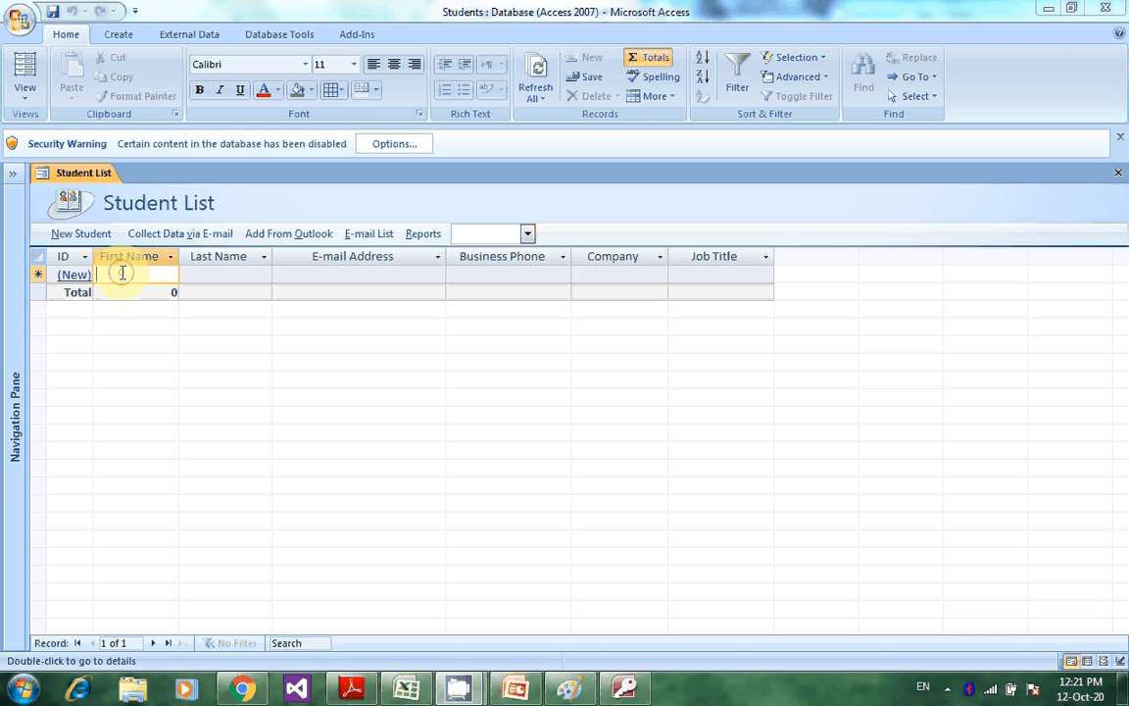
pyautogui.click(228, 275)
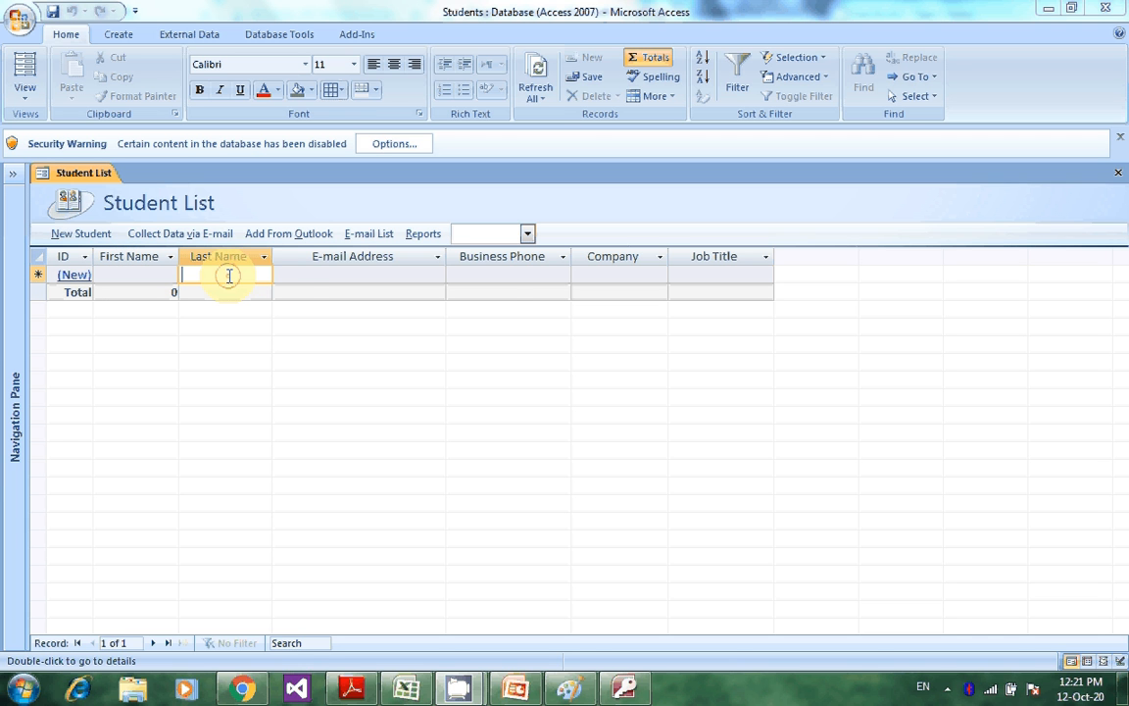
pyautogui.click(310, 275)
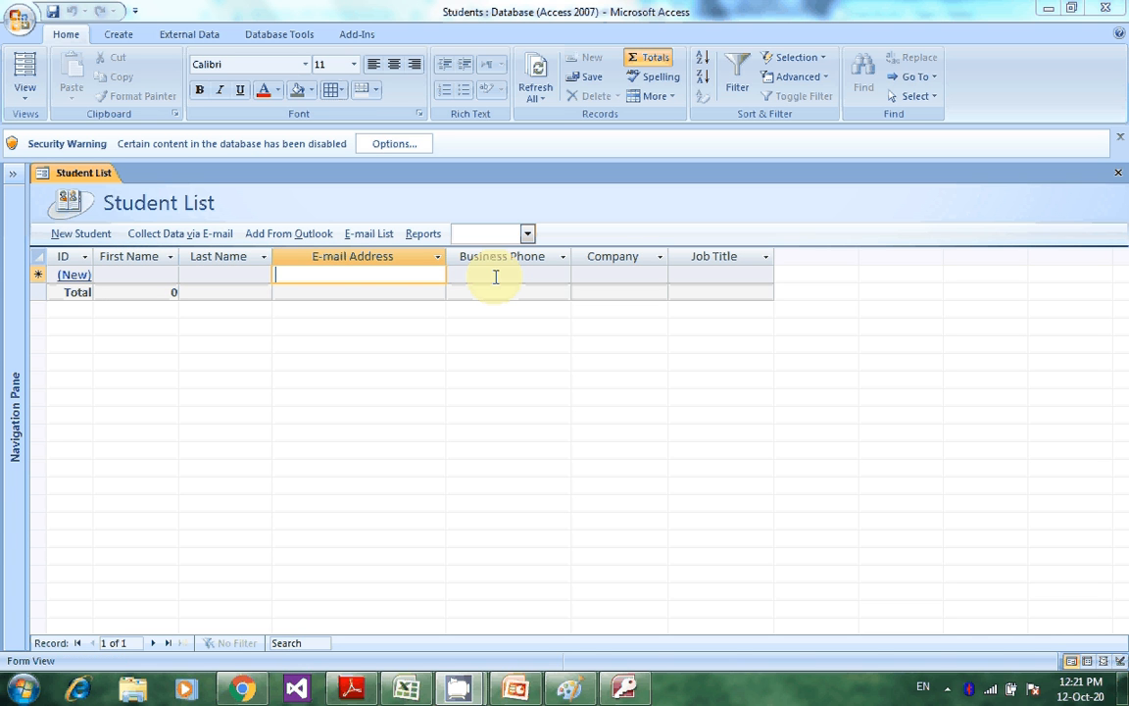
pyautogui.click(496, 276)
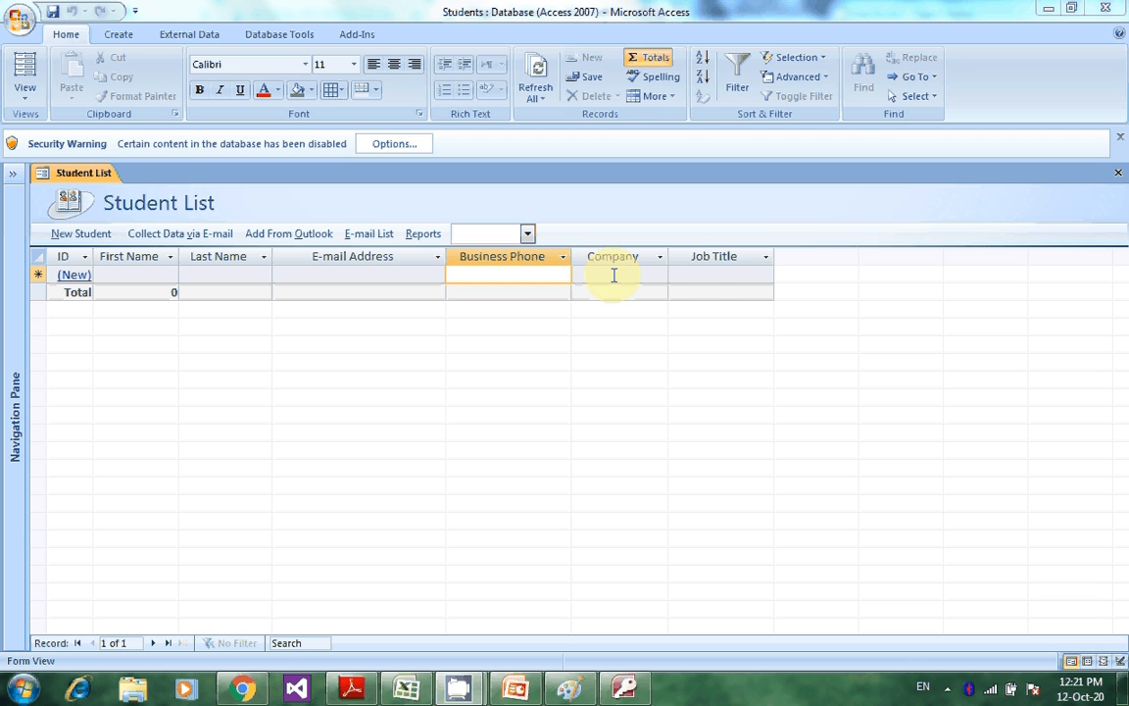
pyautogui.click(613, 276)
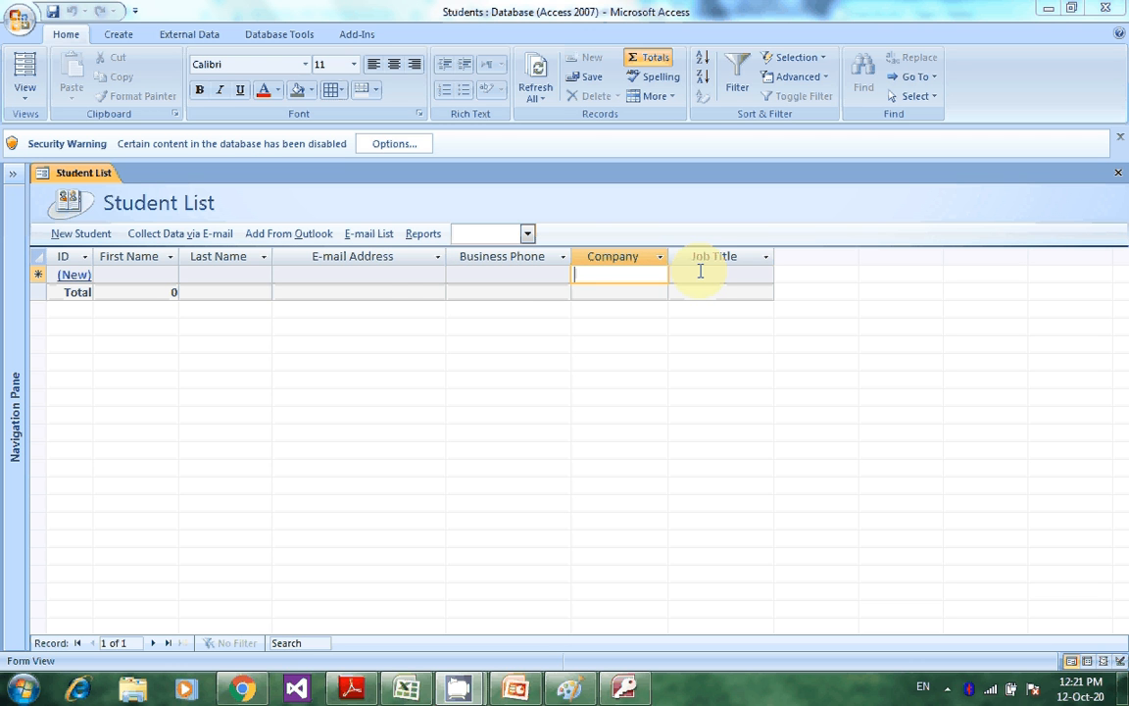
pyautogui.click(701, 273)
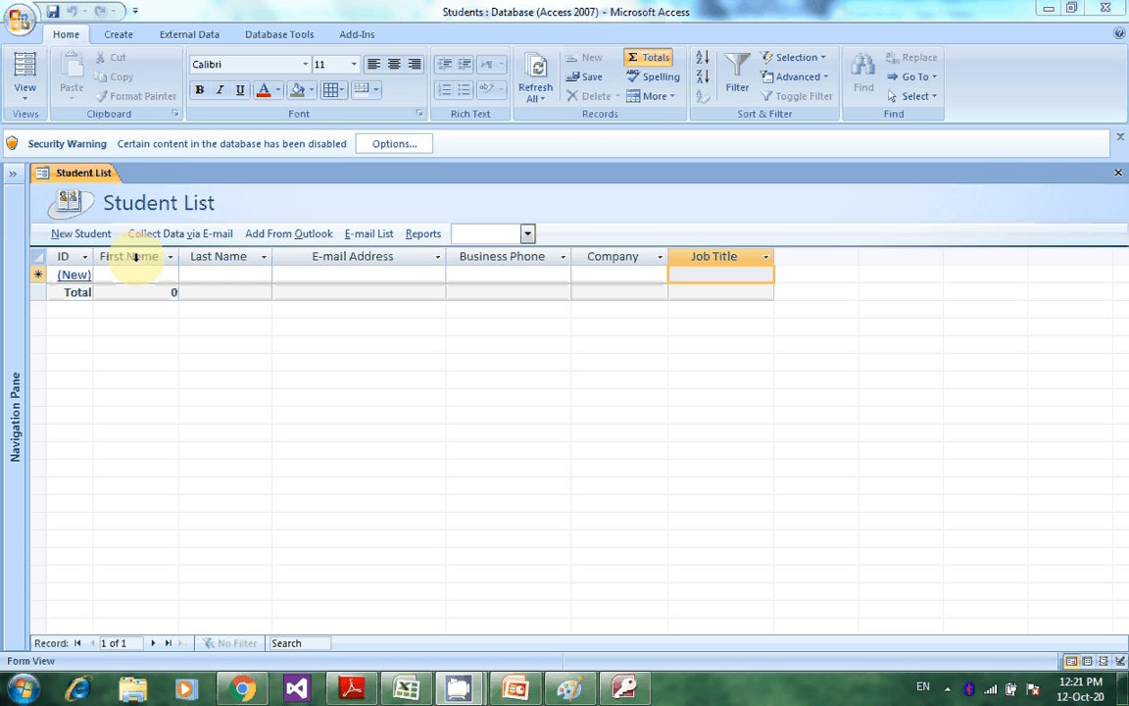
pyautogui.click(239, 256)
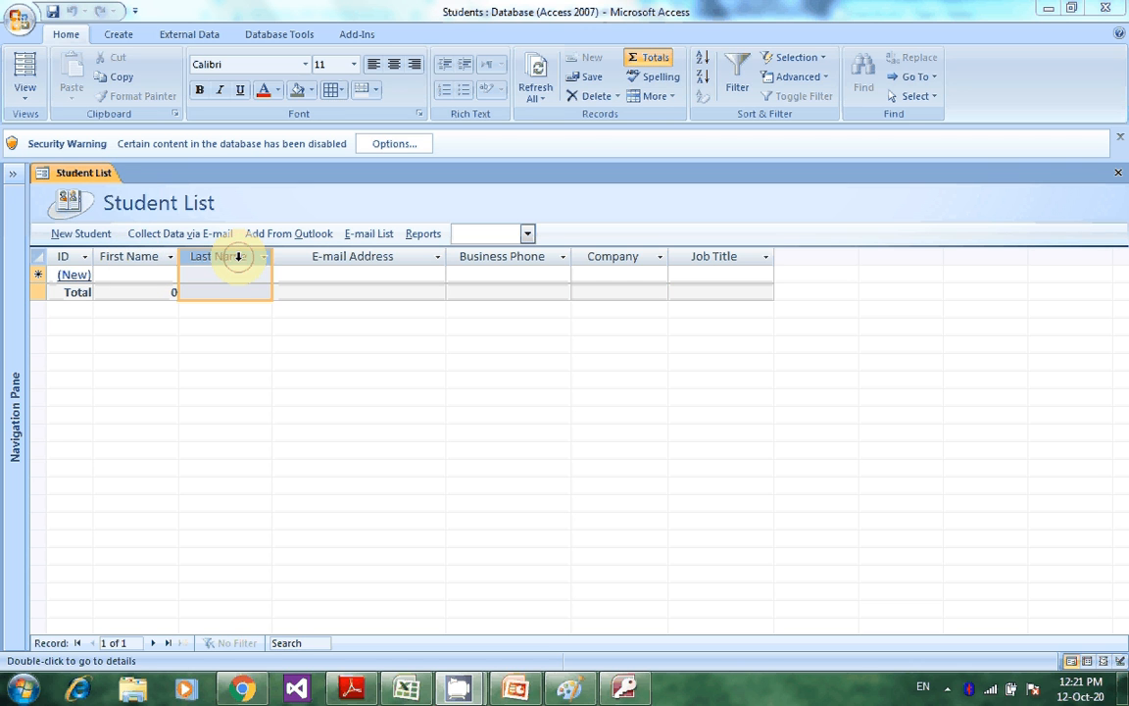
pyautogui.click(351, 258)
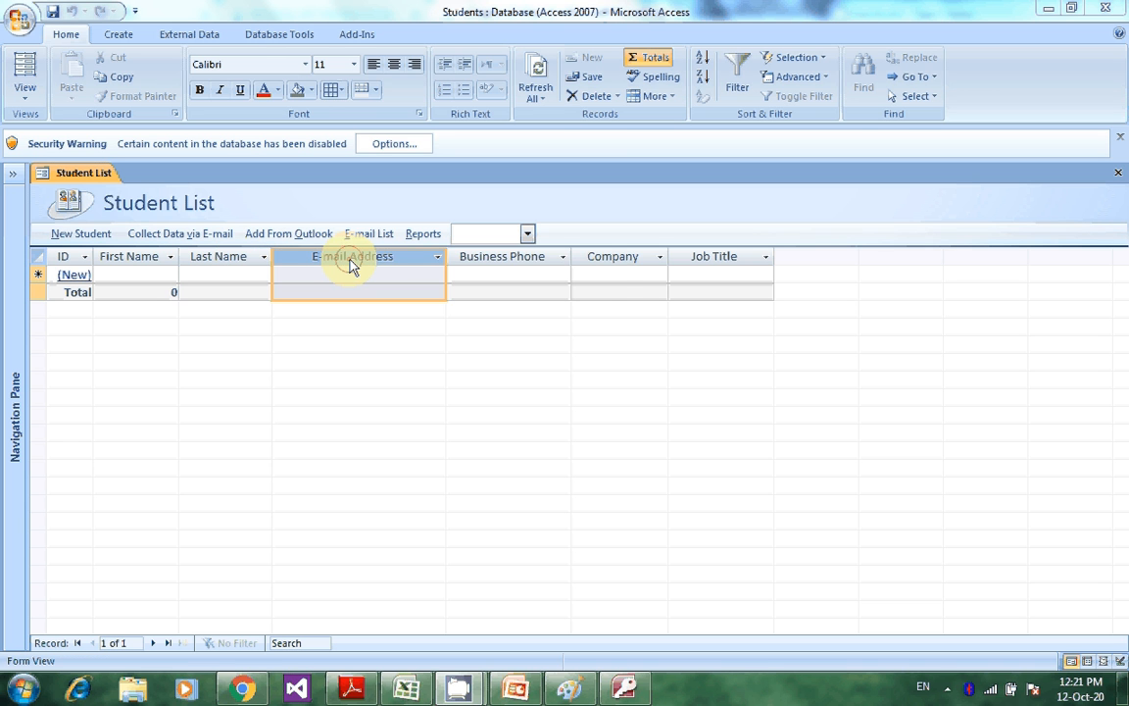
pyautogui.click(495, 256)
pyautogui.click(607, 259)
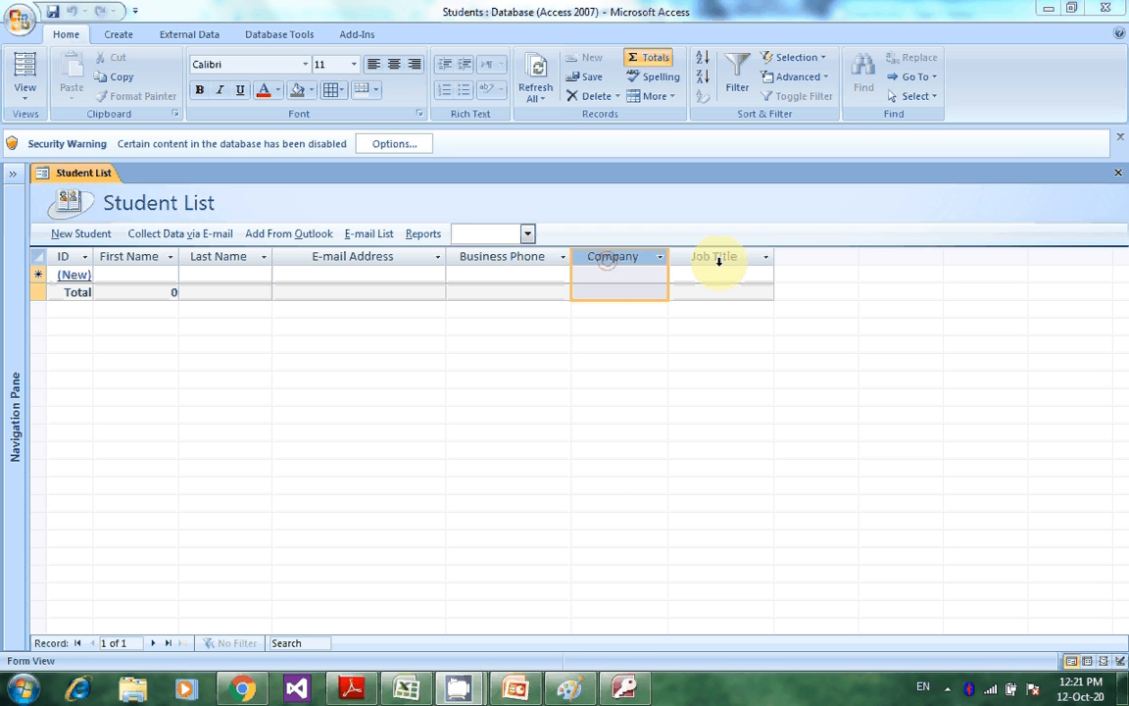
pyautogui.click(719, 259)
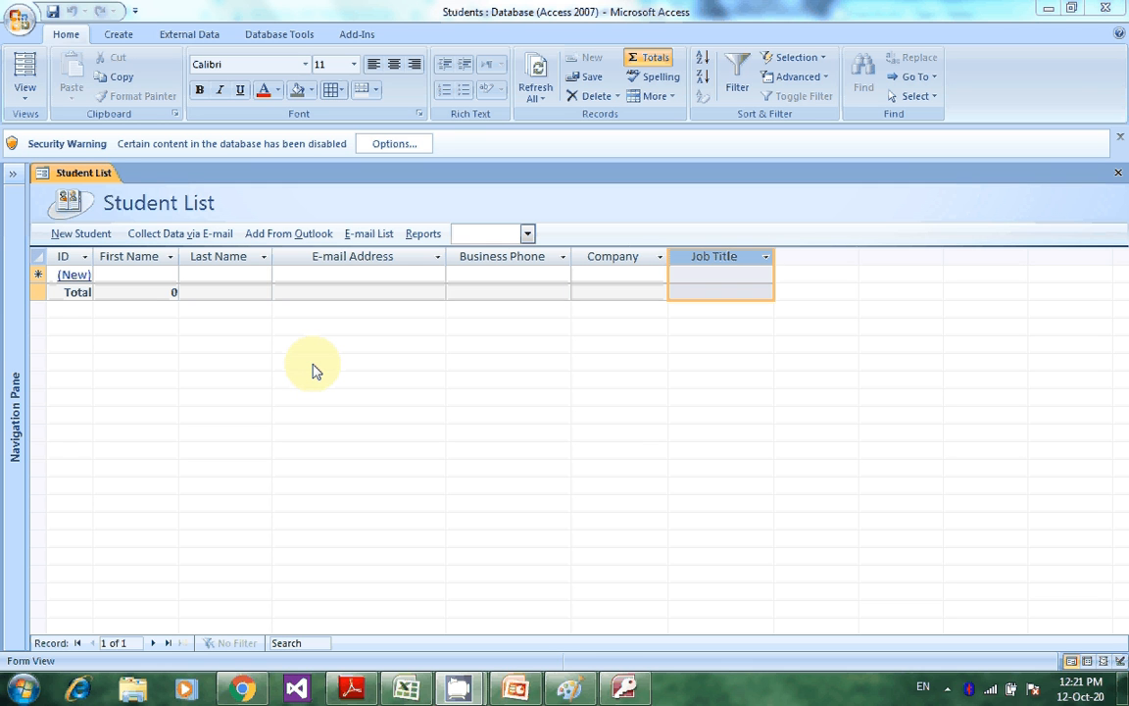
# - Open the Student Details form for a new record, review its fields, and close it without entering data
pyautogui.click(76, 276)
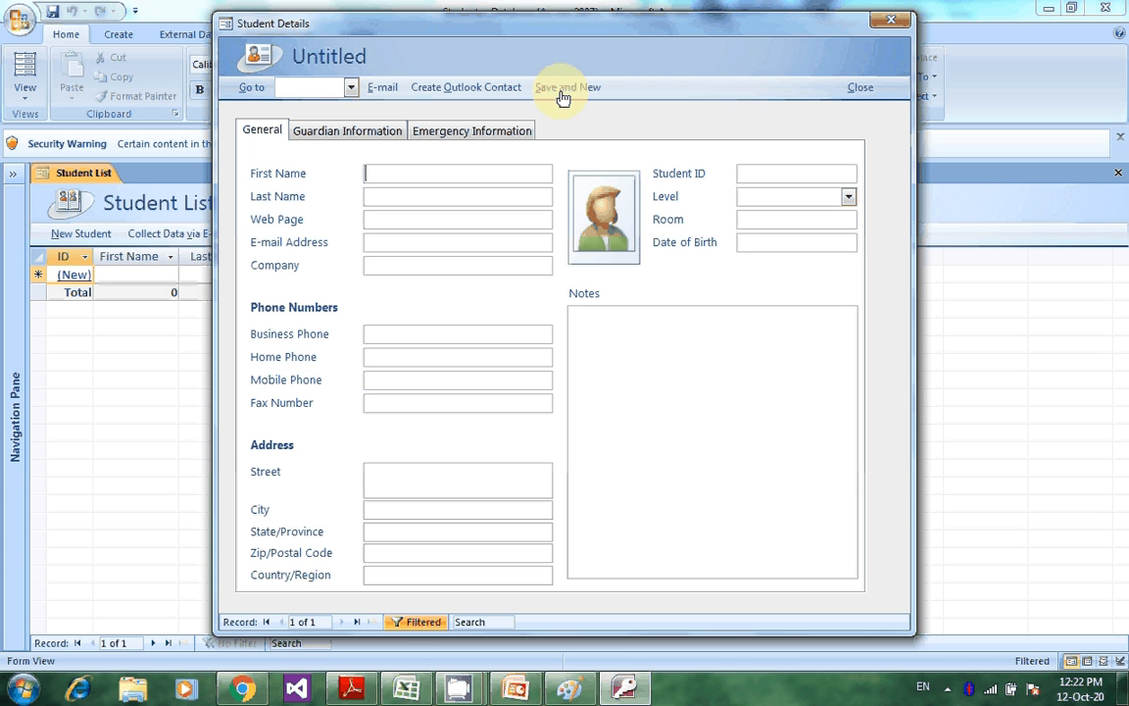
pyautogui.click(857, 92)
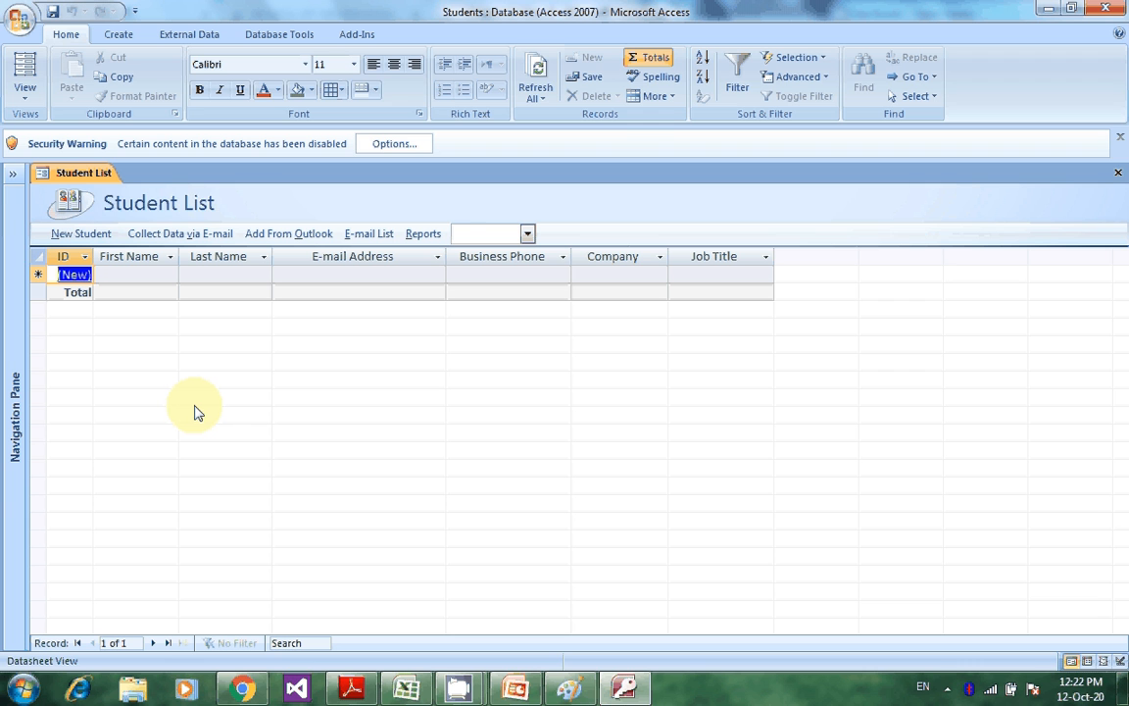
pyautogui.click(149, 276)
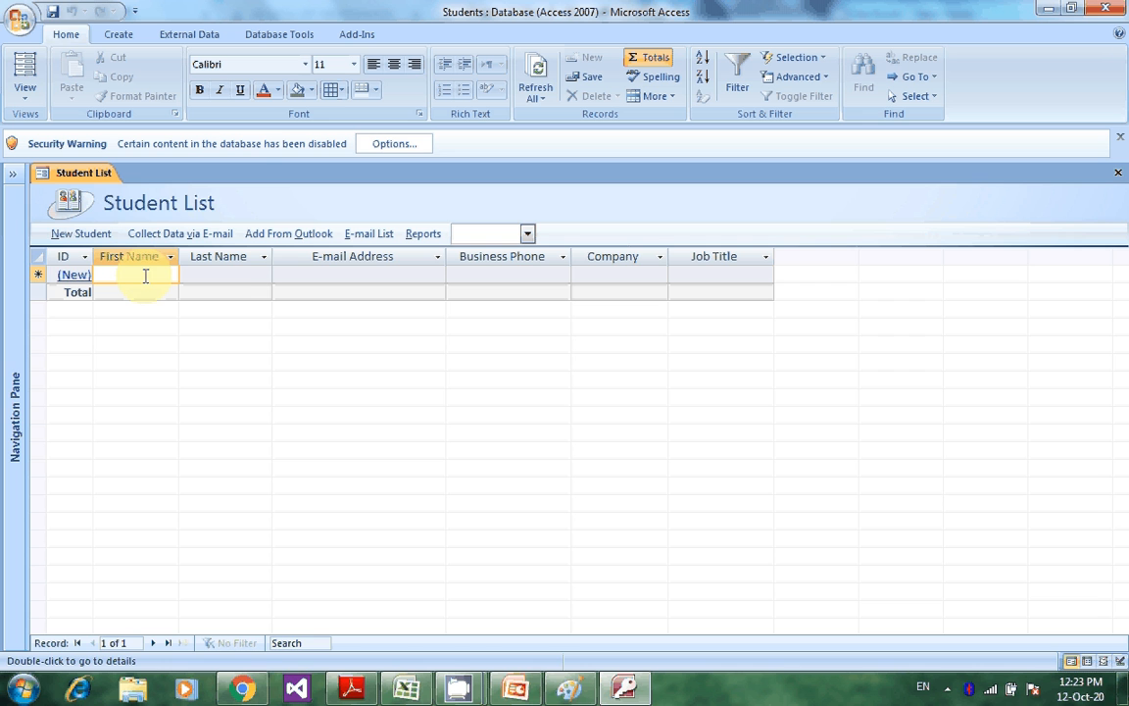
# - Expand the list of database objects and look through the Students group's forms and reports, from Student Details to Students by Room
pyautogui.click(17, 410)
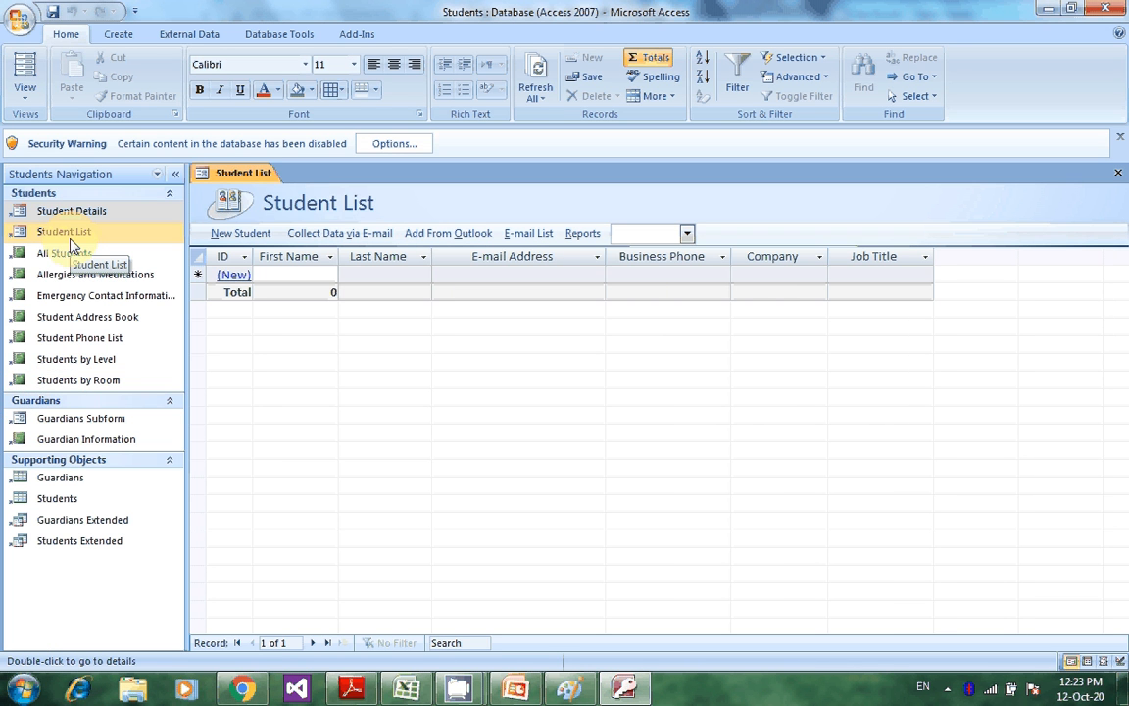
pyautogui.click(80, 215)
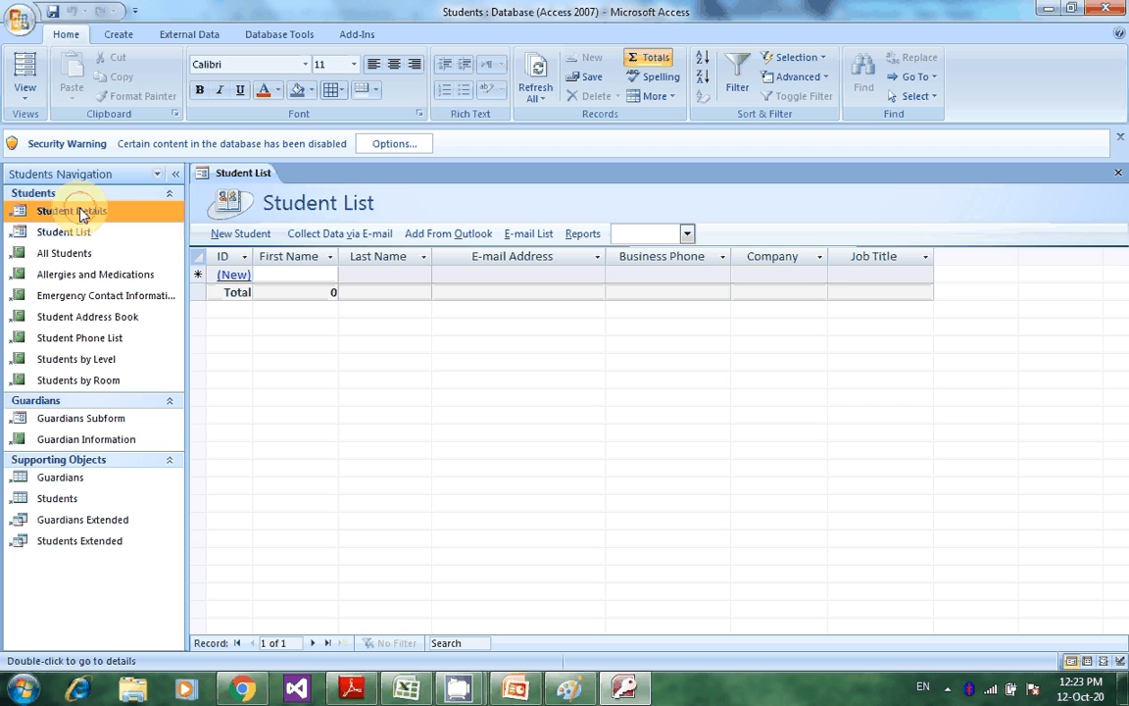
pyautogui.click(76, 232)
pyautogui.click(74, 254)
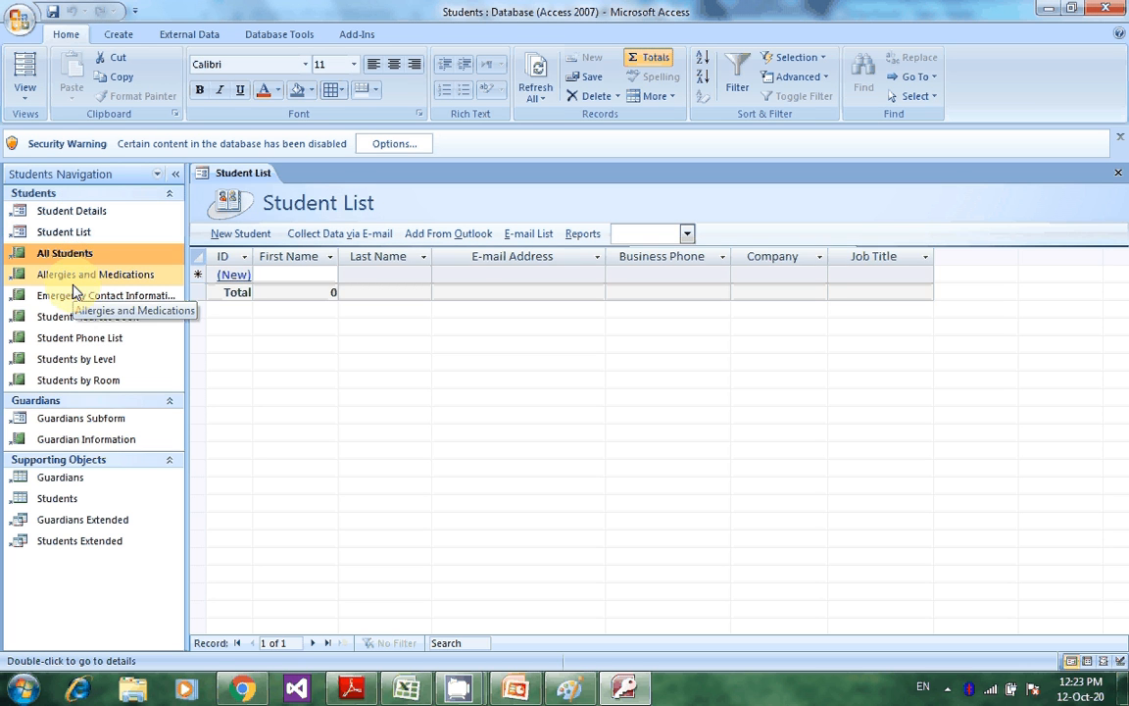
pyautogui.click(74, 281)
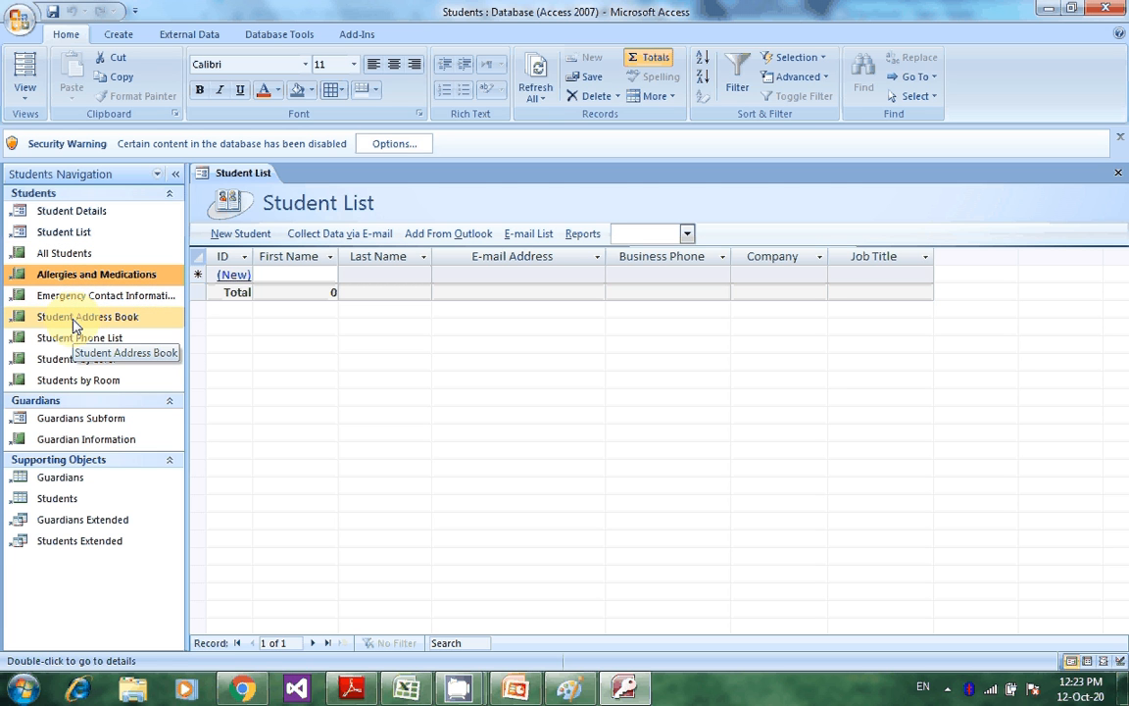
pyautogui.click(75, 339)
pyautogui.click(81, 362)
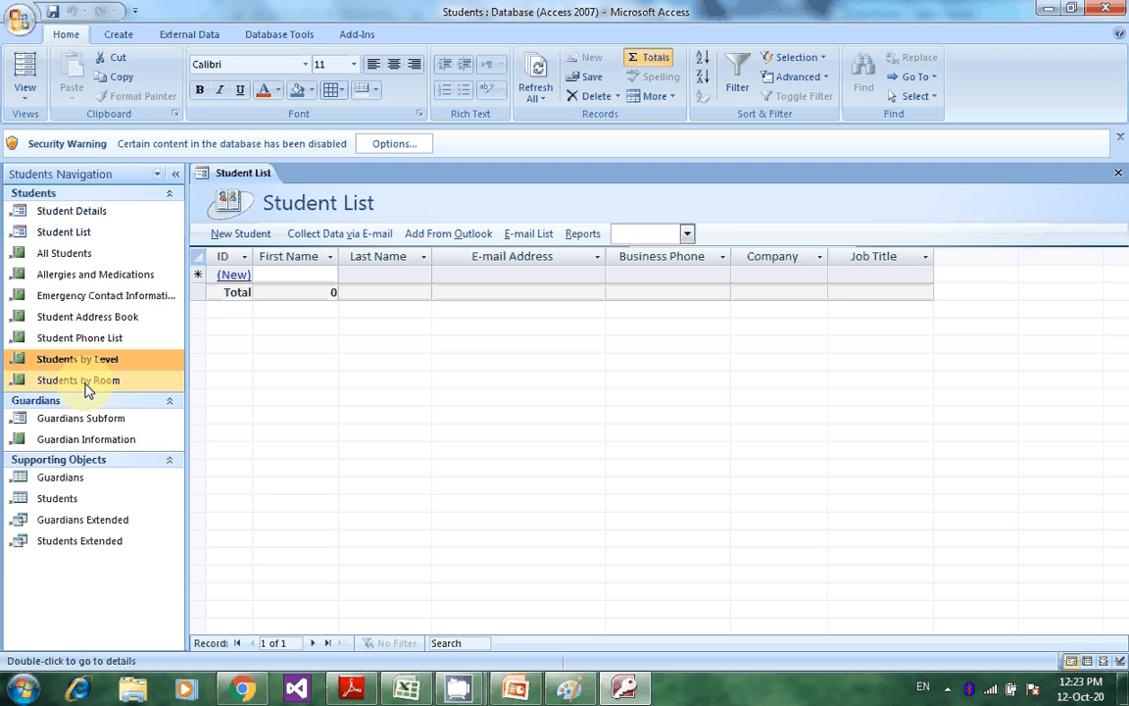
pyautogui.click(86, 383)
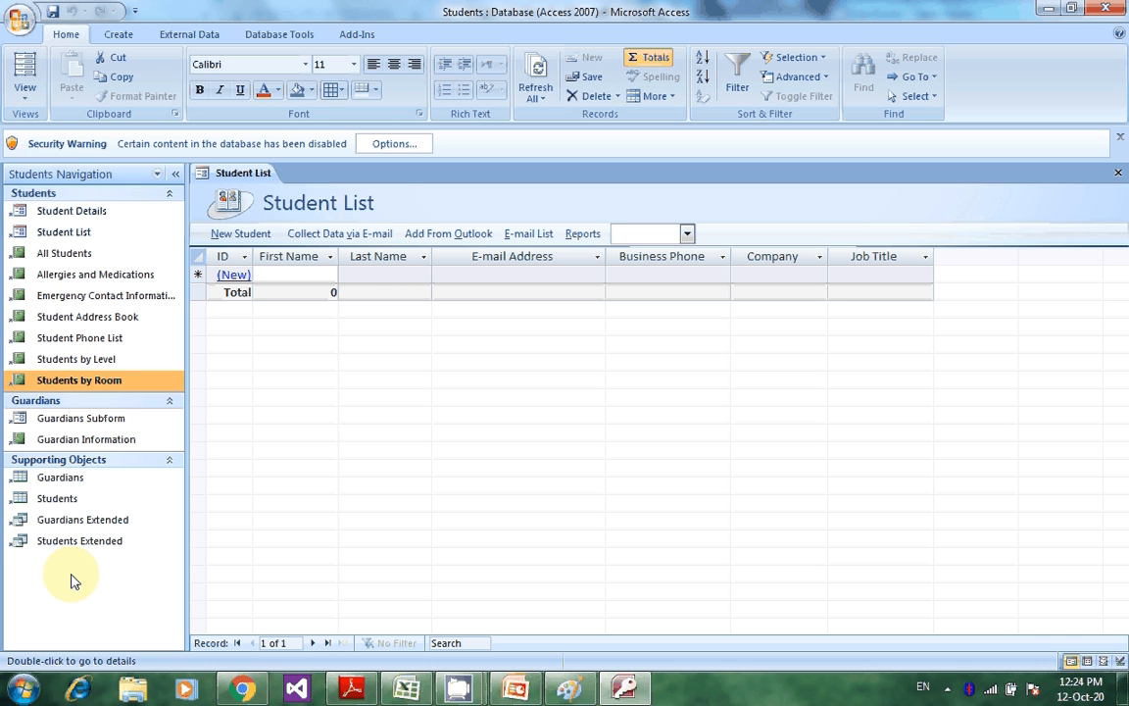
# - Review the First Name and E-mail Address fields of the Student List, and close the Students database together with Access
pyautogui.click(334, 275)
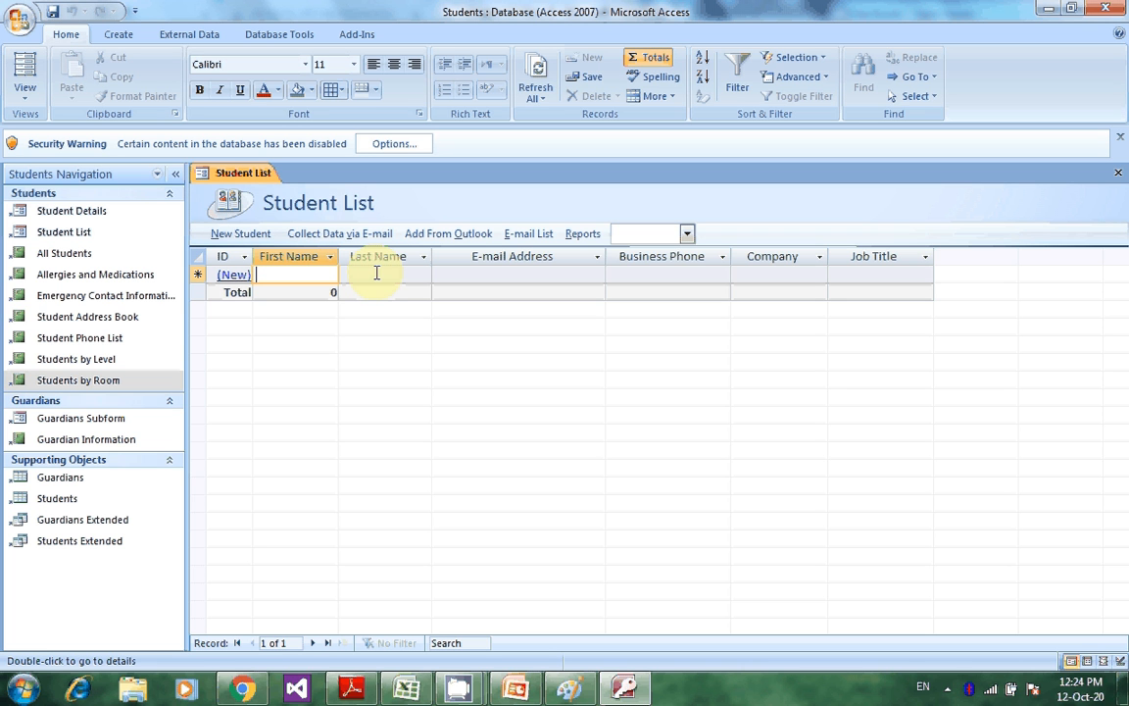
pyautogui.click(501, 266)
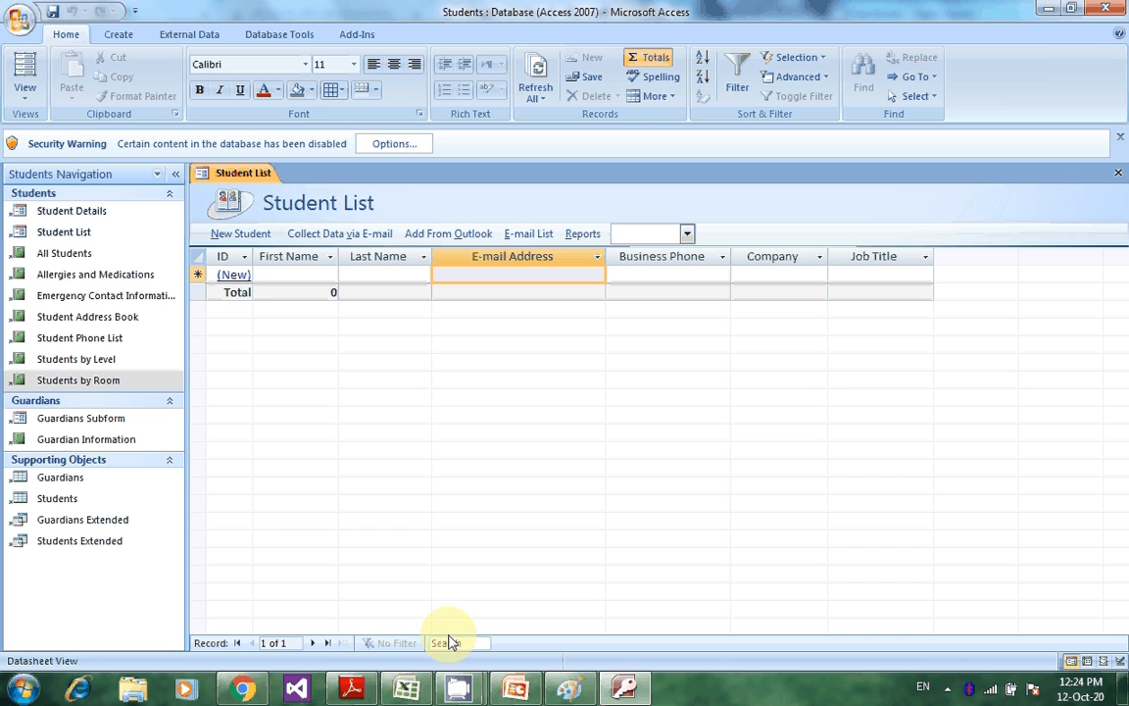
pyautogui.click(1099, 10)
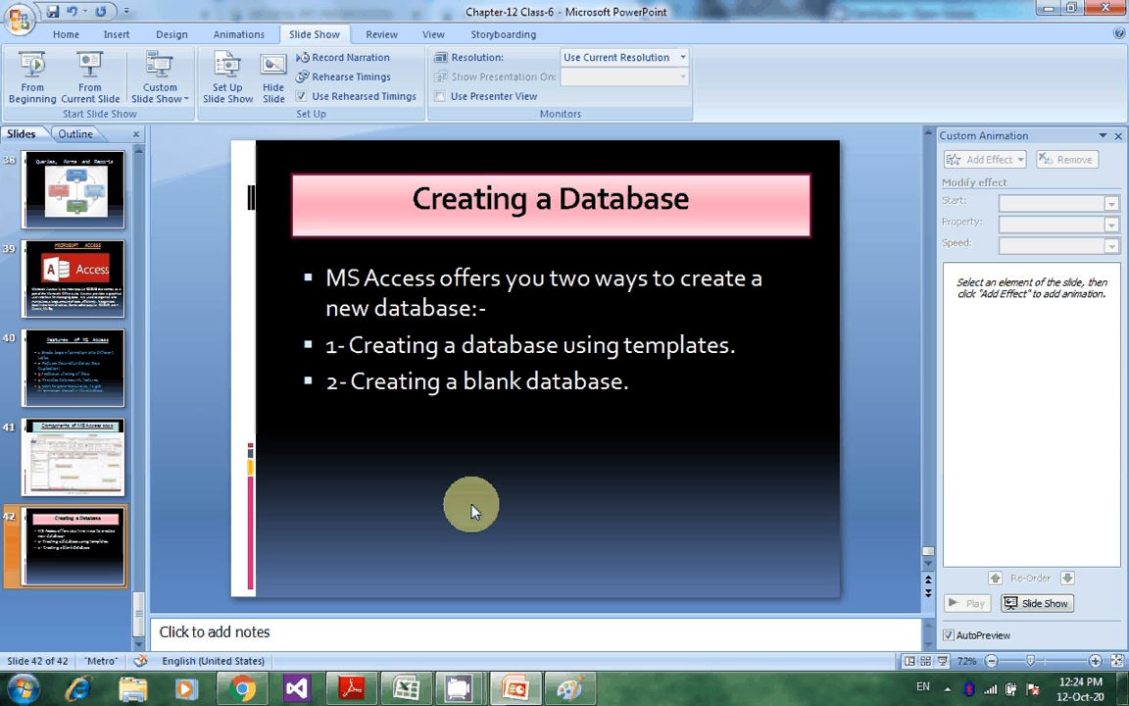
# - Start Microsoft Office Access 2007 and create a blank database with the file name Database1
pyautogui.click(21, 689)
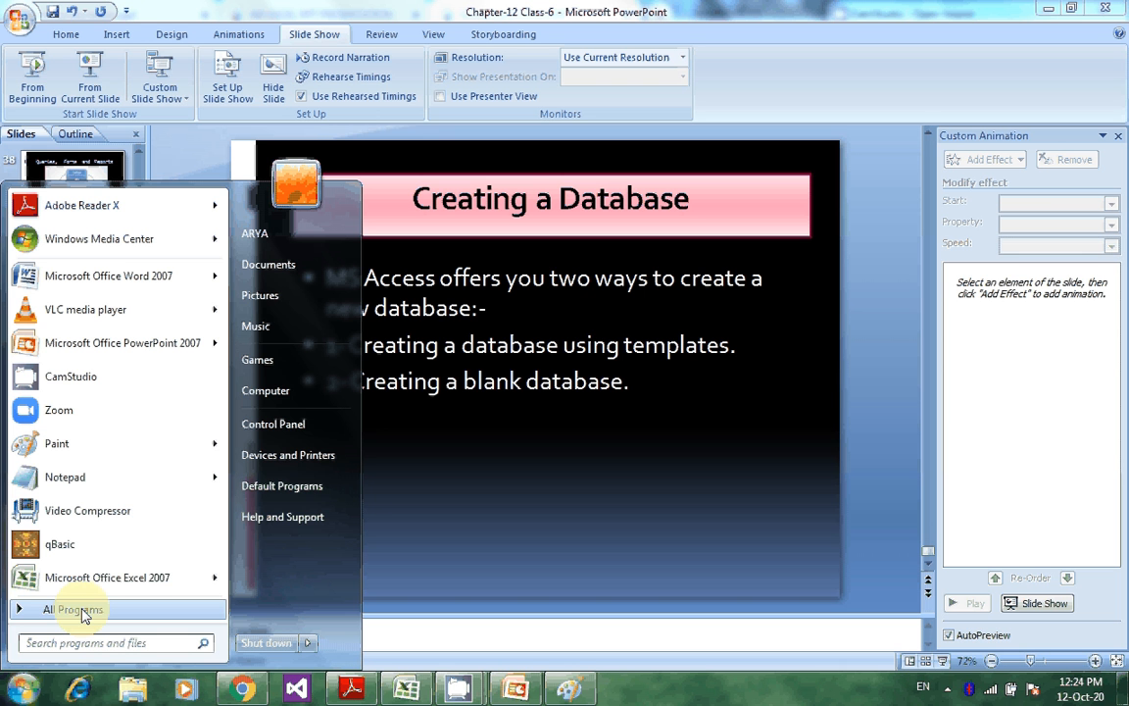
pyautogui.click(85, 611)
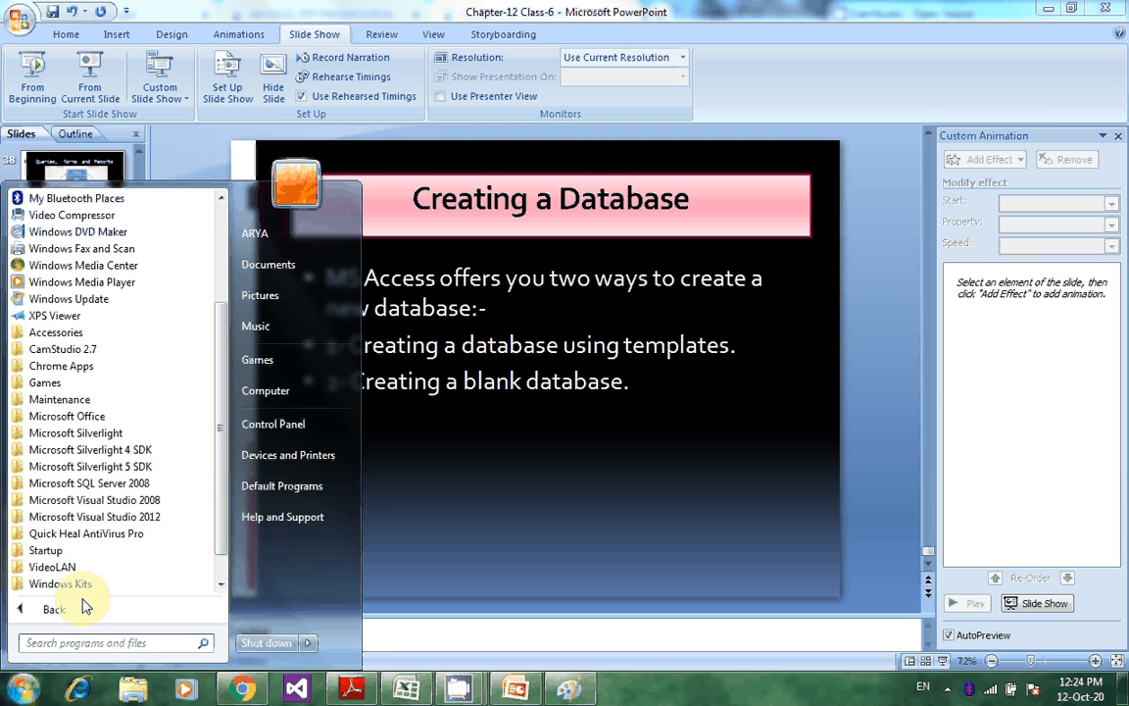
pyautogui.click(96, 420)
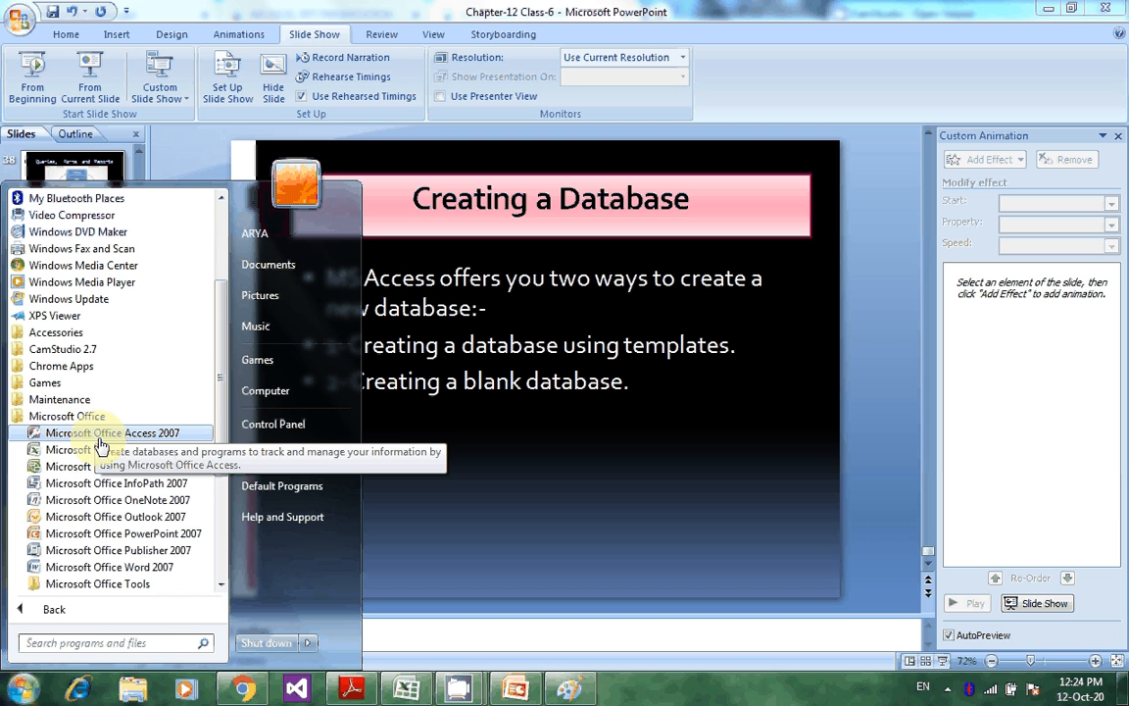
pyautogui.click(99, 439)
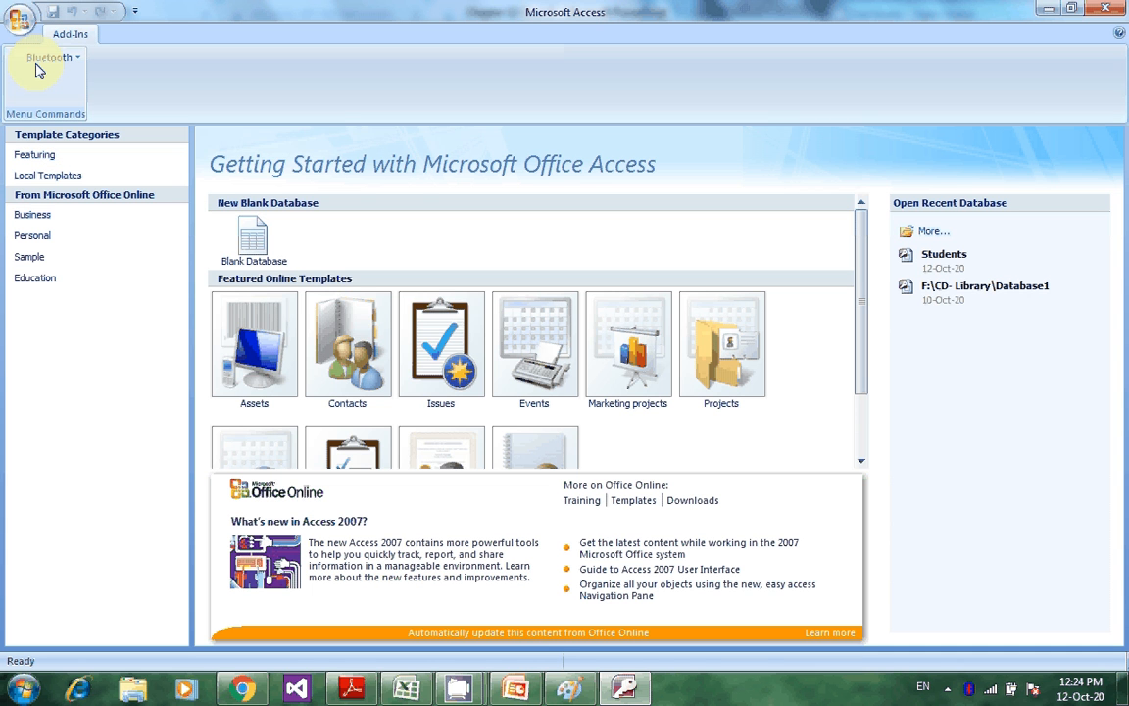
pyautogui.click(244, 245)
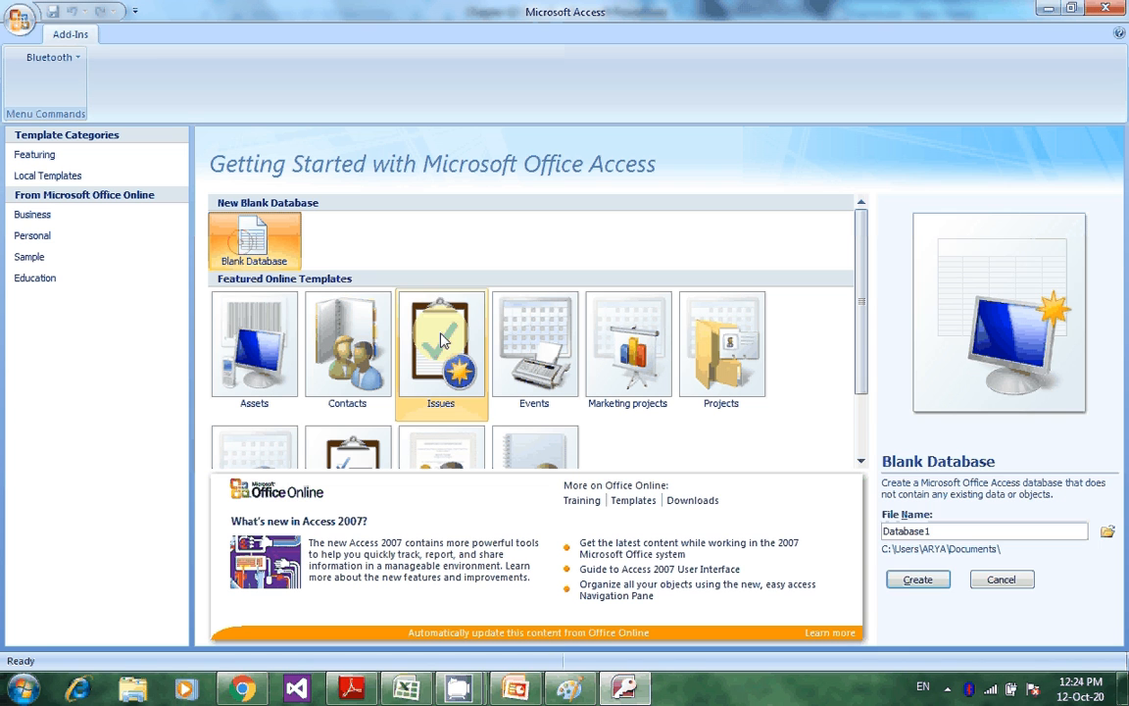
pyautogui.click(936, 587)
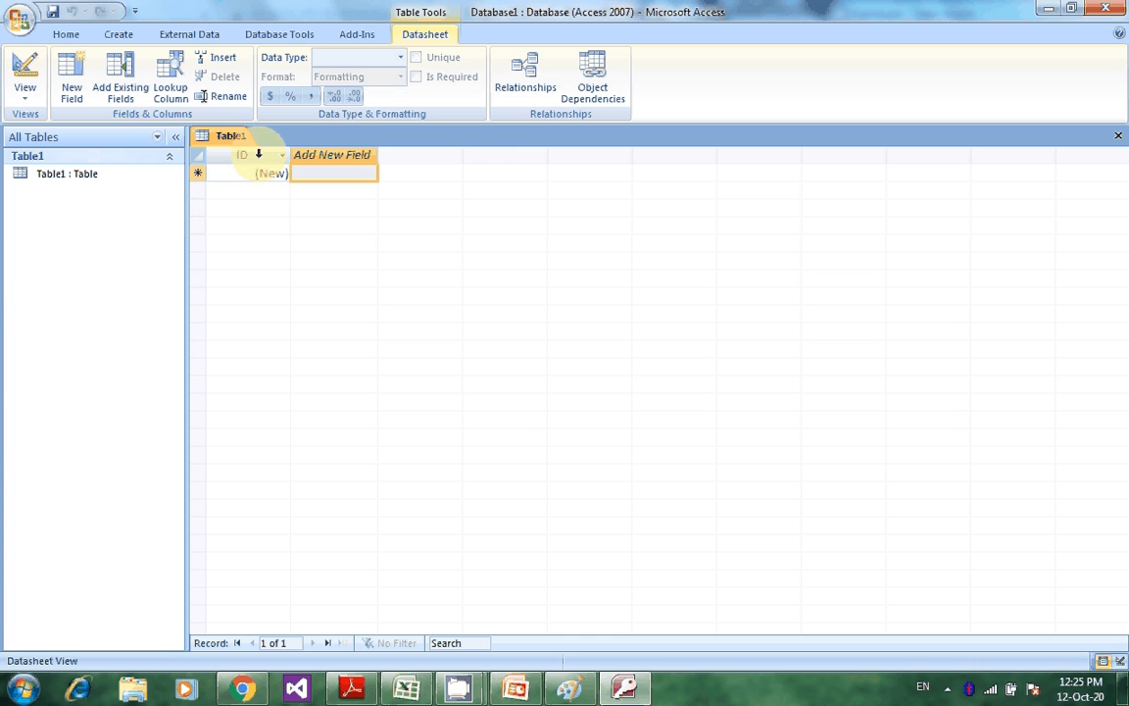
# - Examine the ID and Add New Field columns in the new table's datasheet
pyautogui.click(266, 173)
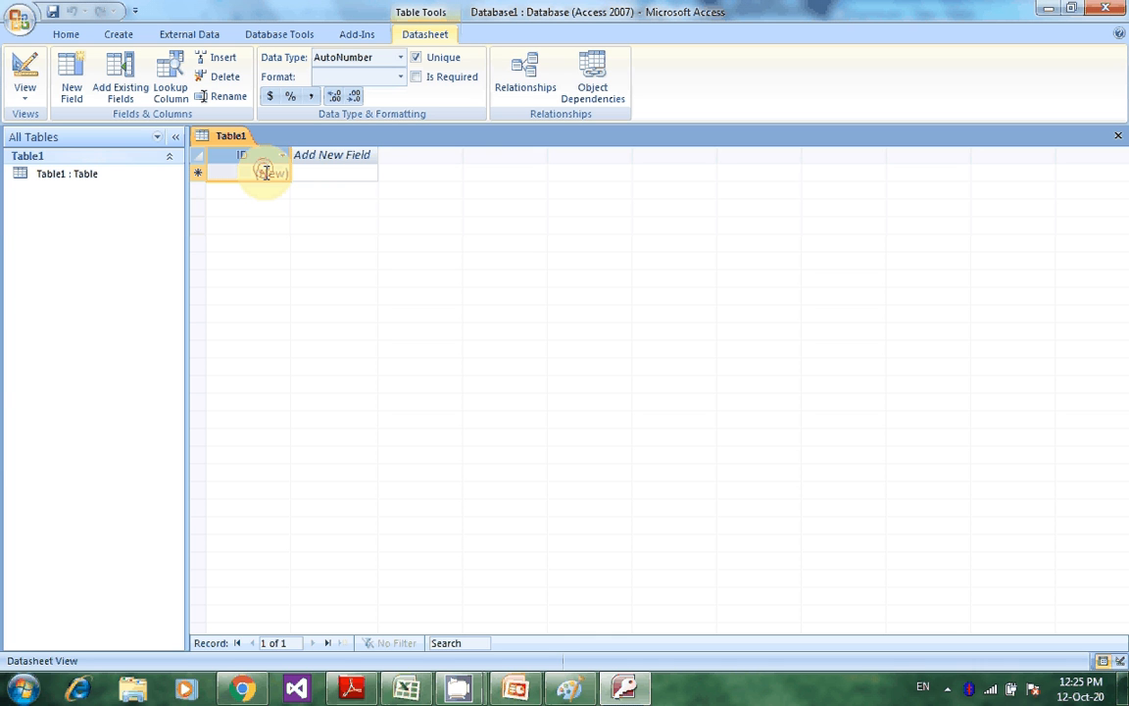
pyautogui.click(319, 174)
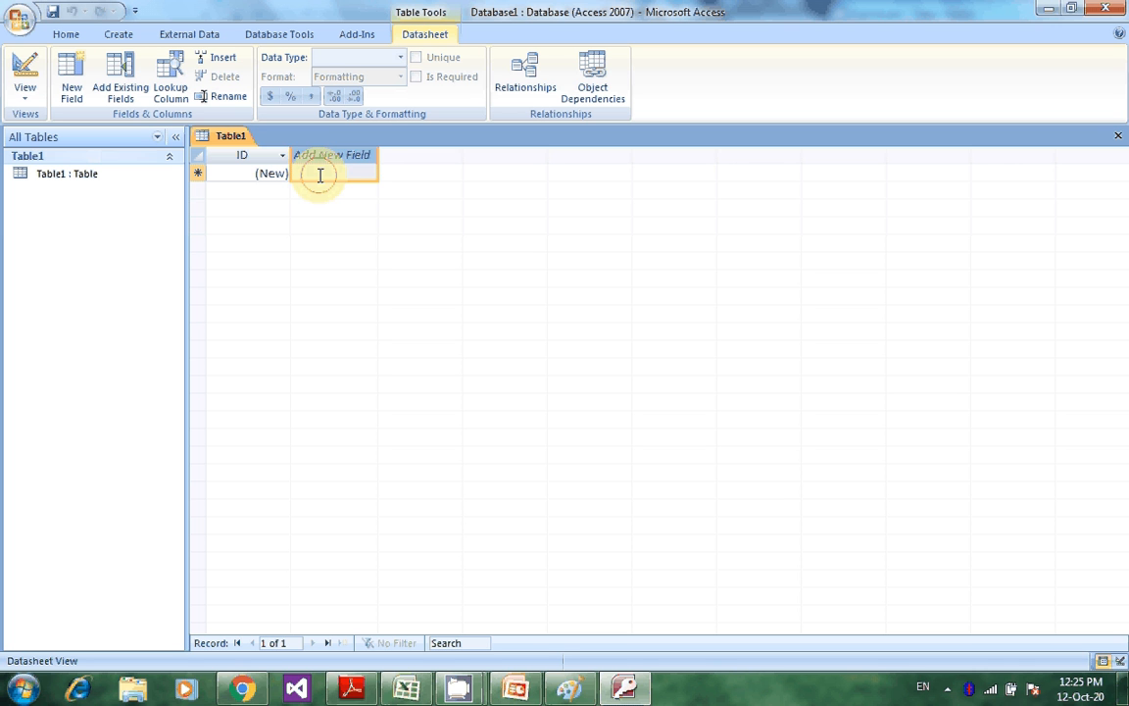
pyautogui.click(260, 174)
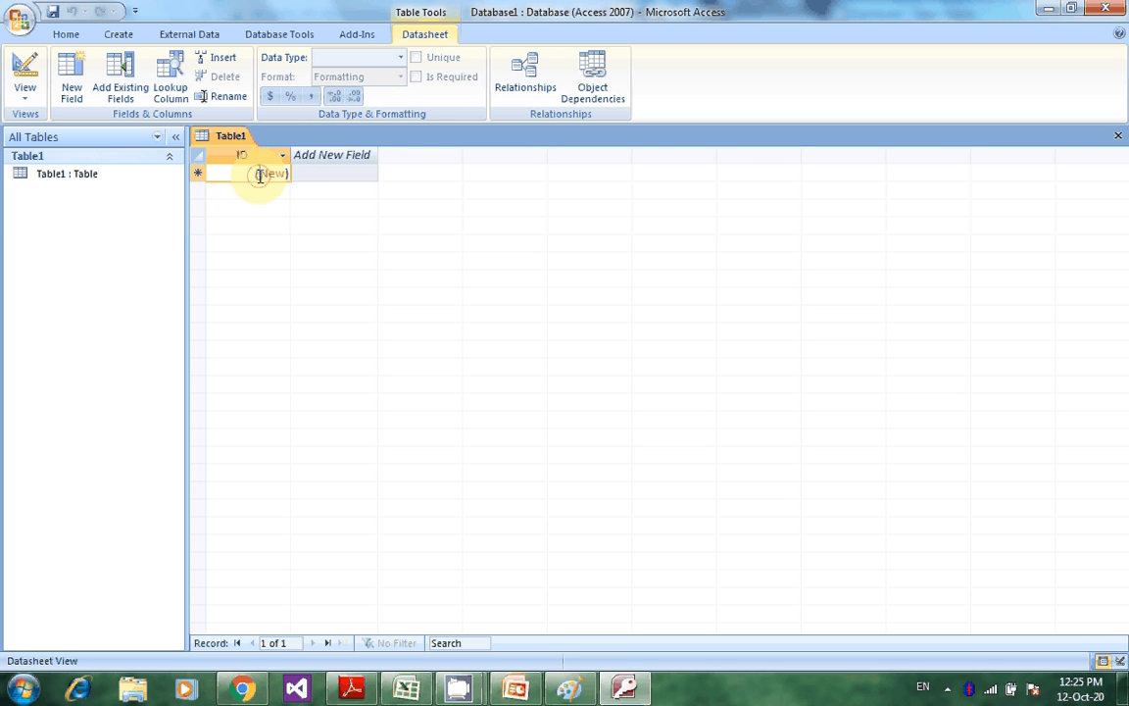
# - Show the field templates available for adding a new field to Table1
pyautogui.click(260, 175)
pyautogui.click(326, 170)
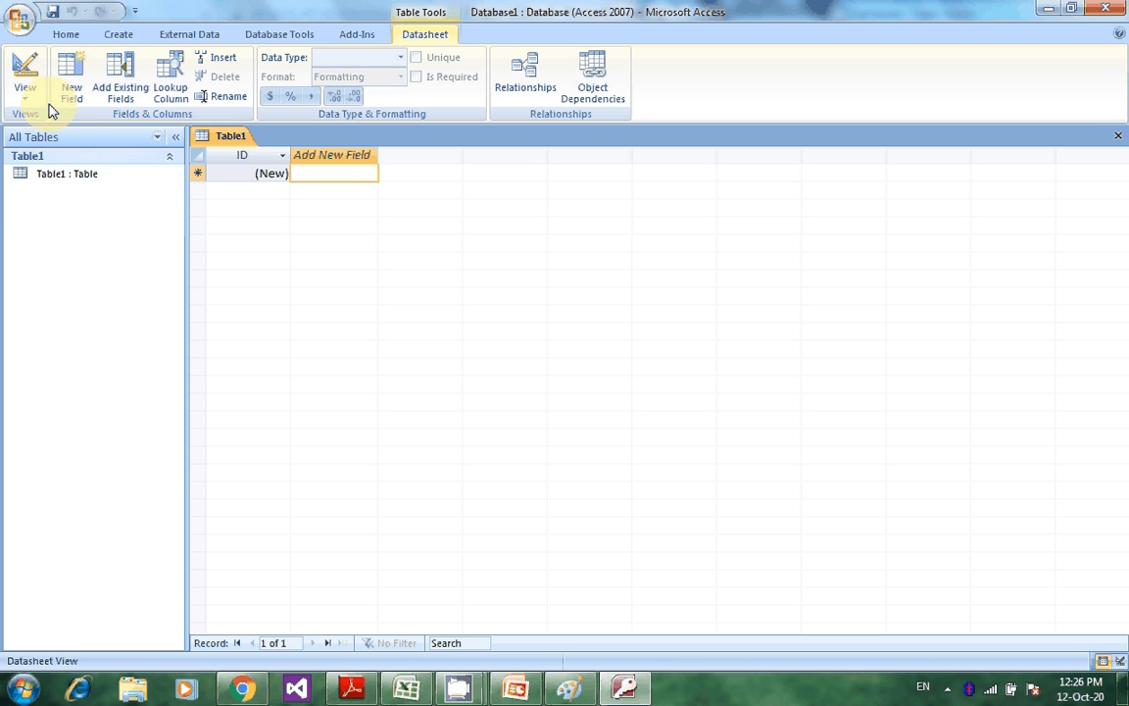
pyautogui.click(69, 87)
pyautogui.click(229, 170)
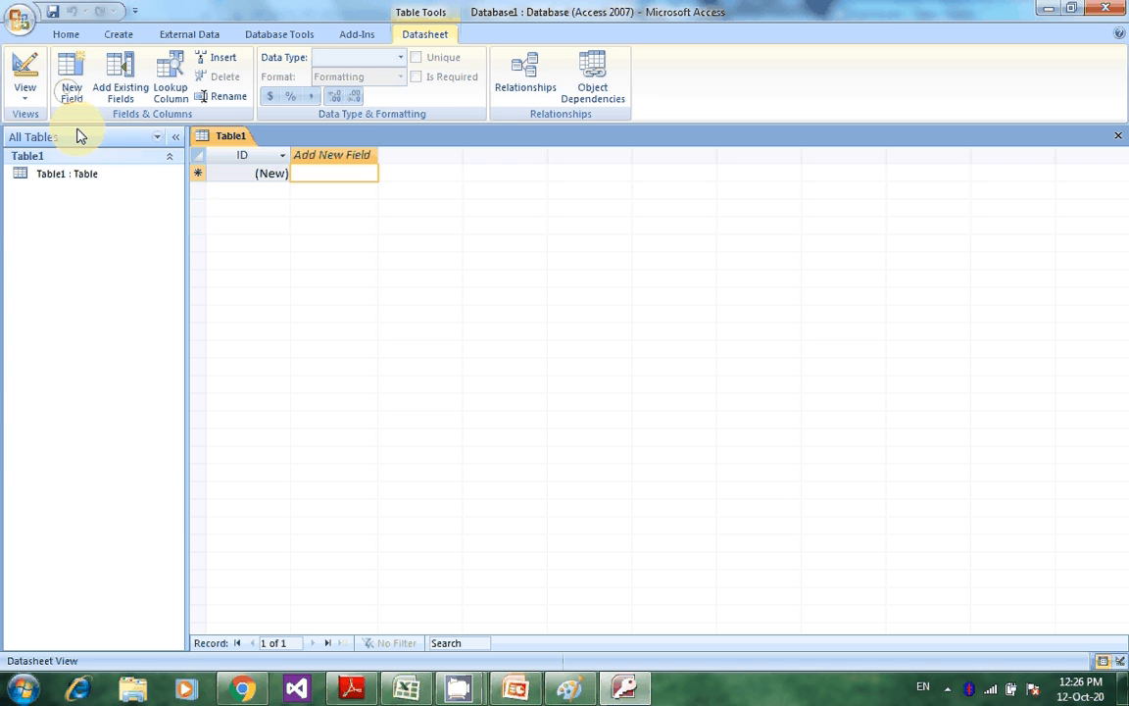
pyautogui.click(83, 175)
pyautogui.click(246, 150)
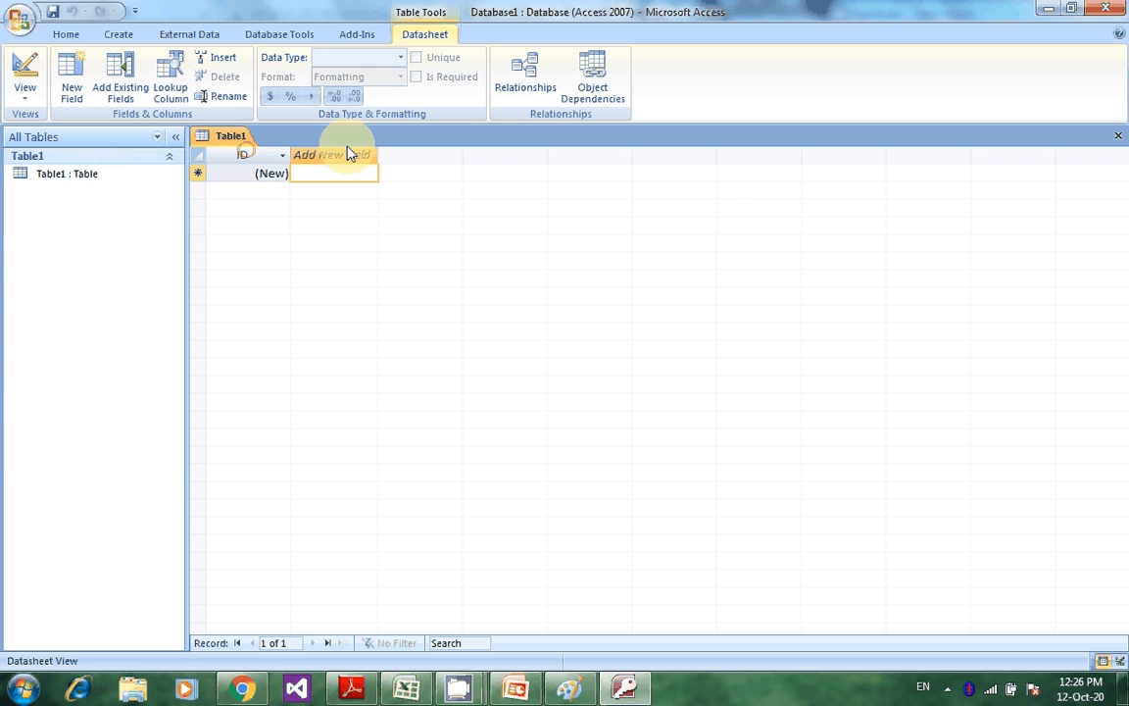
pyautogui.click(349, 169)
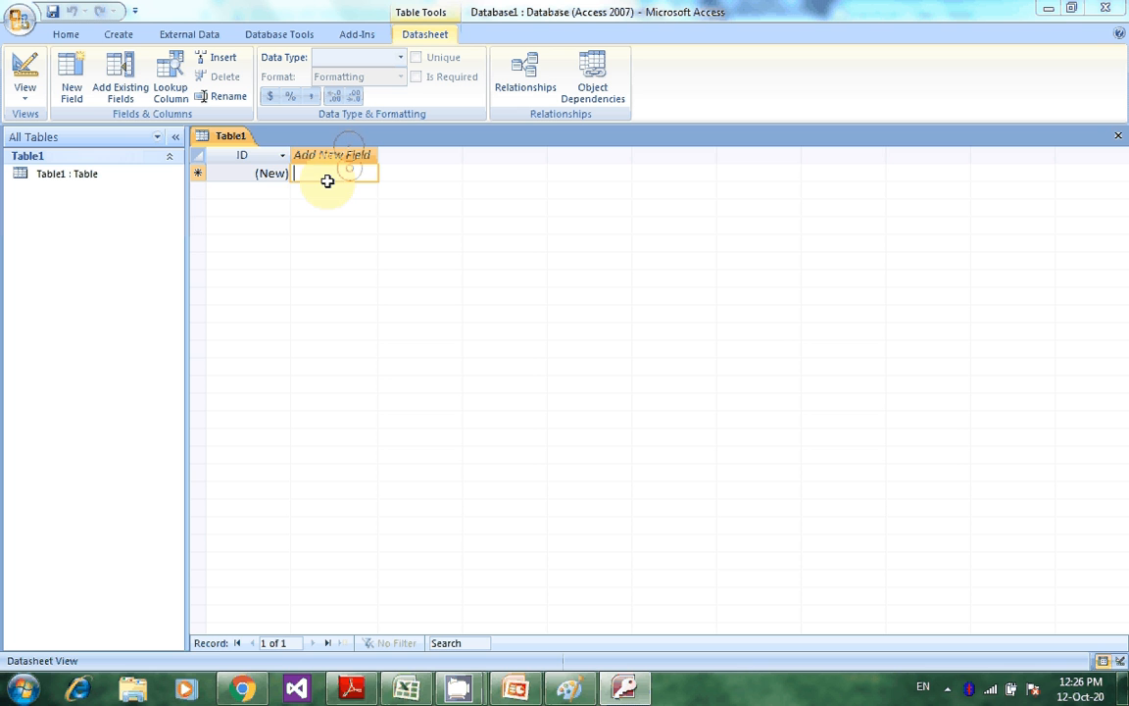
pyautogui.click(71, 98)
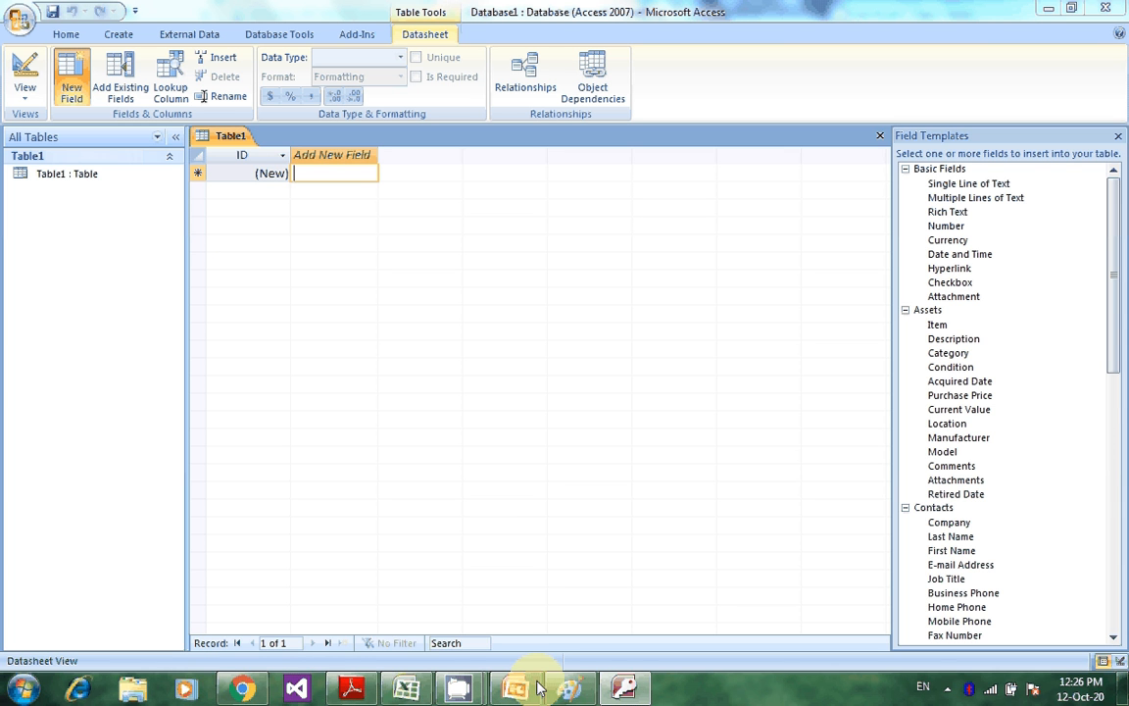
# - Switch to Chrome and show the Creating a Database slide of the Access 2010 Unit A presentation in full screen
pyautogui.moveTo(387, 693)
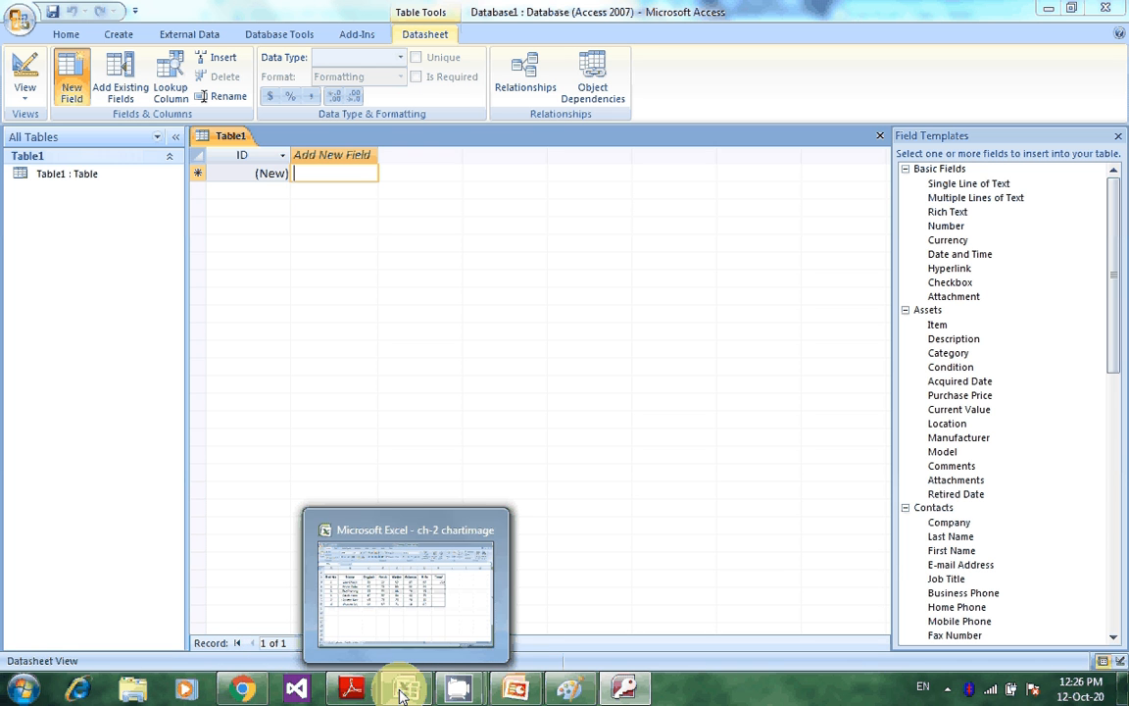
pyautogui.moveTo(462, 694)
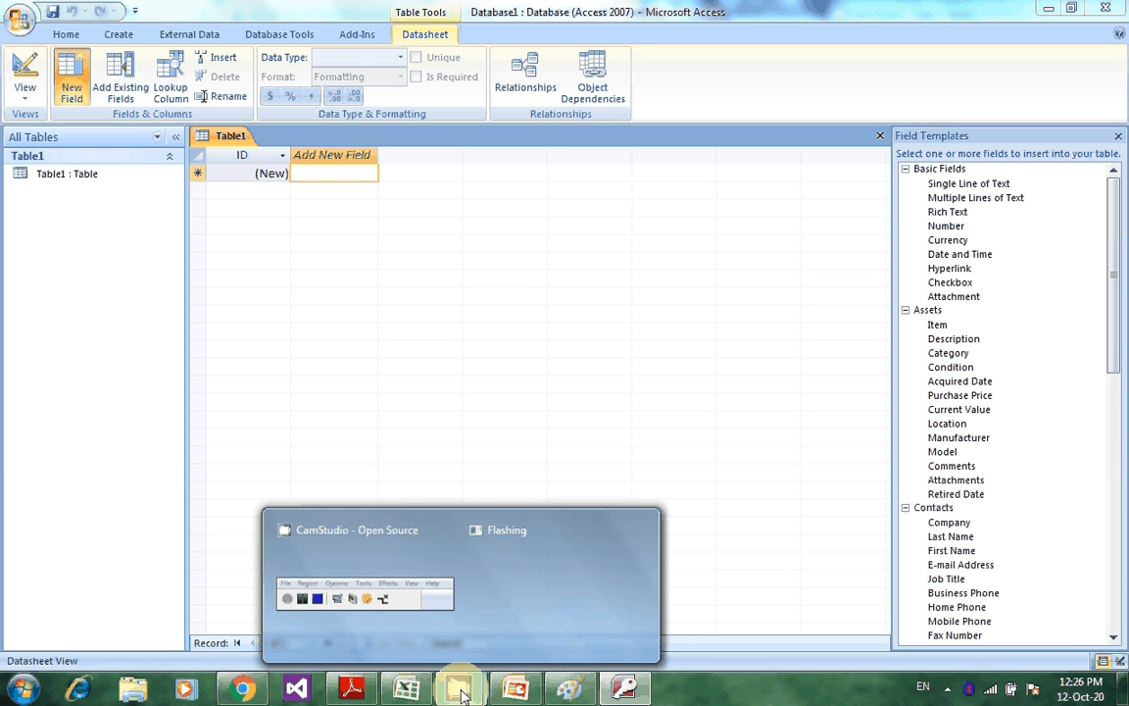
pyautogui.moveTo(519, 693)
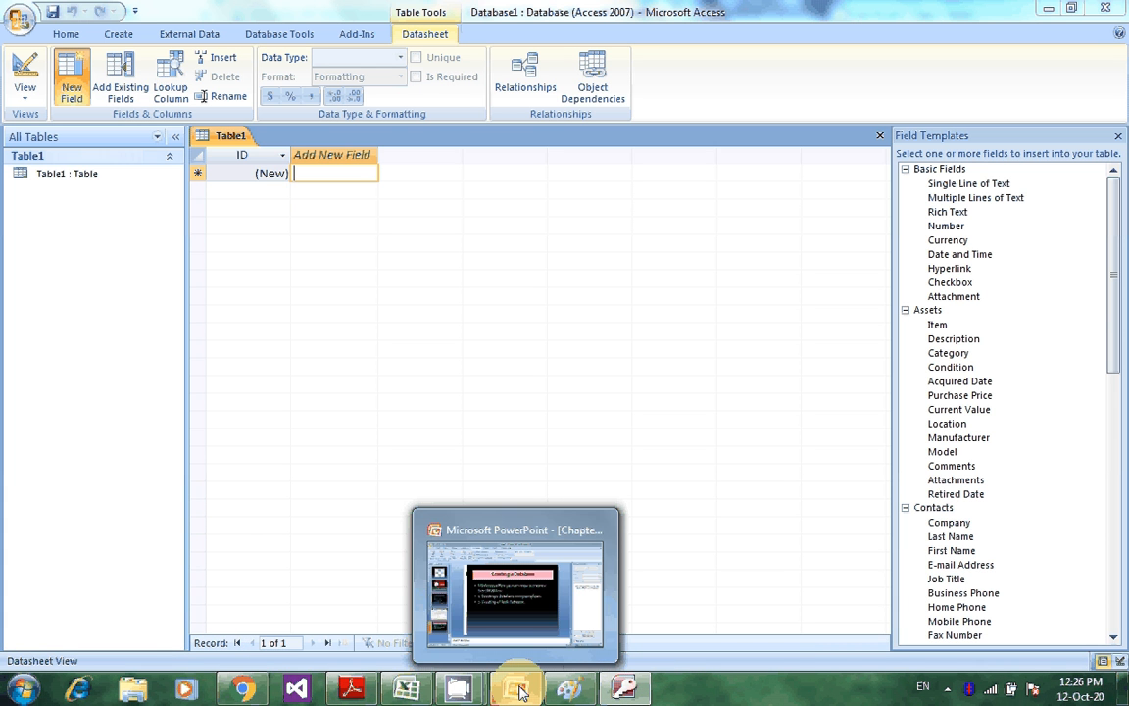
pyautogui.click(245, 689)
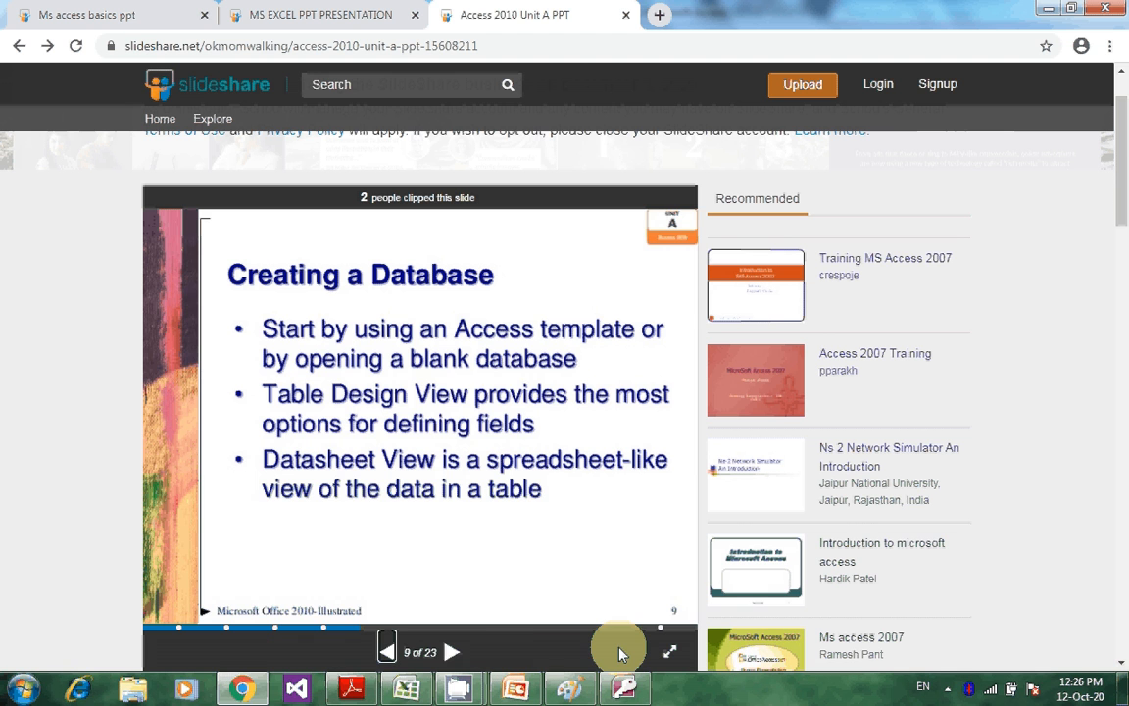
pyautogui.click(670, 652)
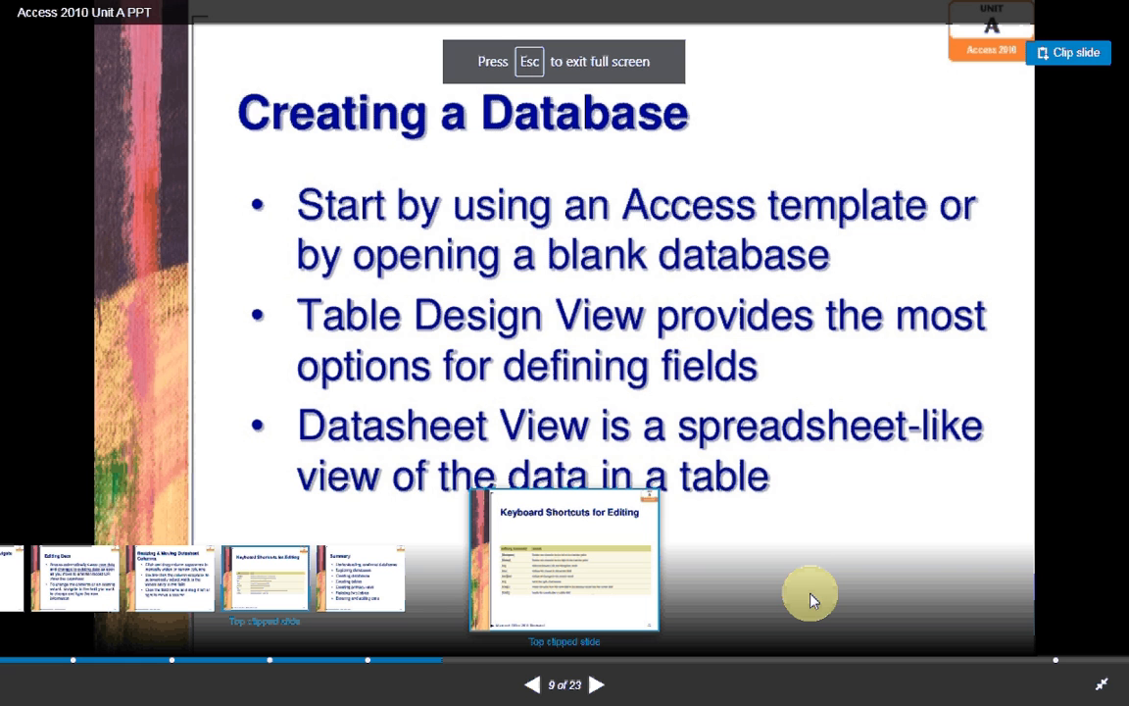
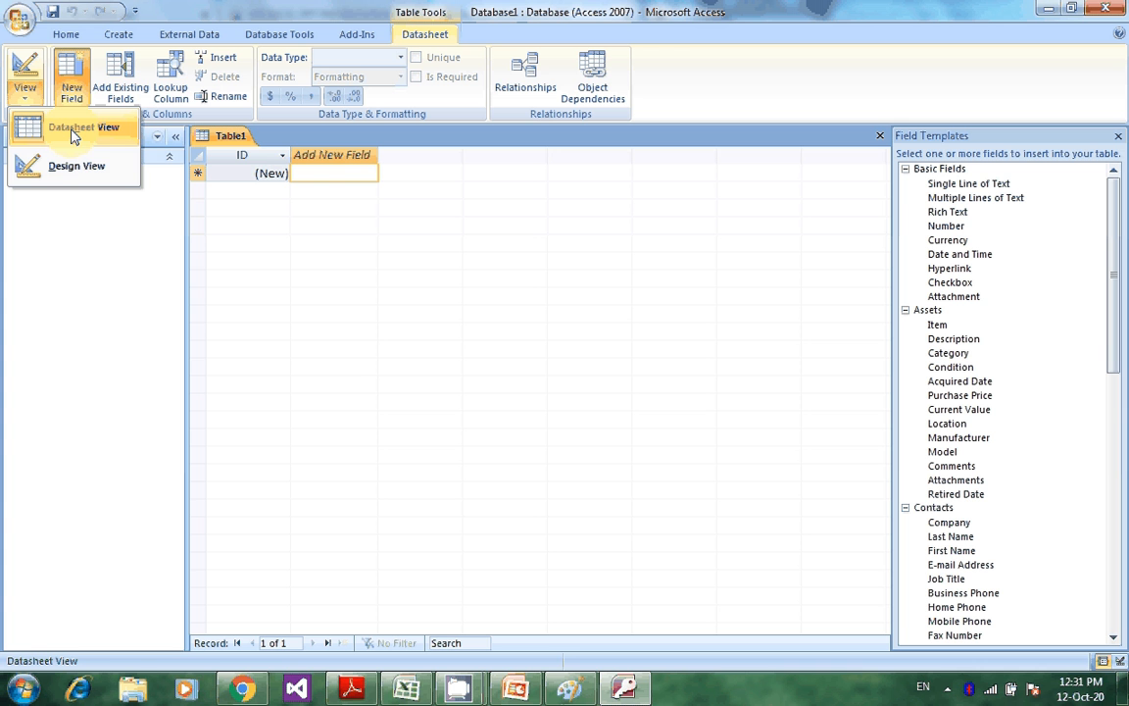
# - Try to enter 1 in the ID field of Table1's new record in Datasheet View
pyautogui.click(81, 135)
pyautogui.click(337, 177)
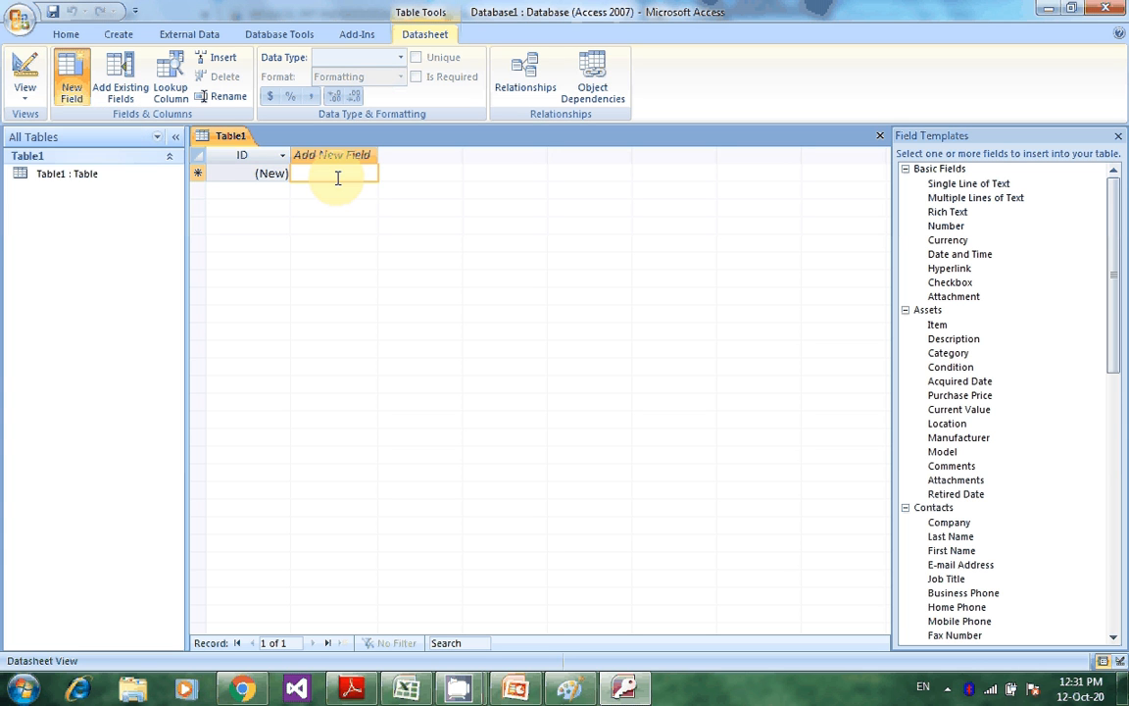
pyautogui.click(311, 177)
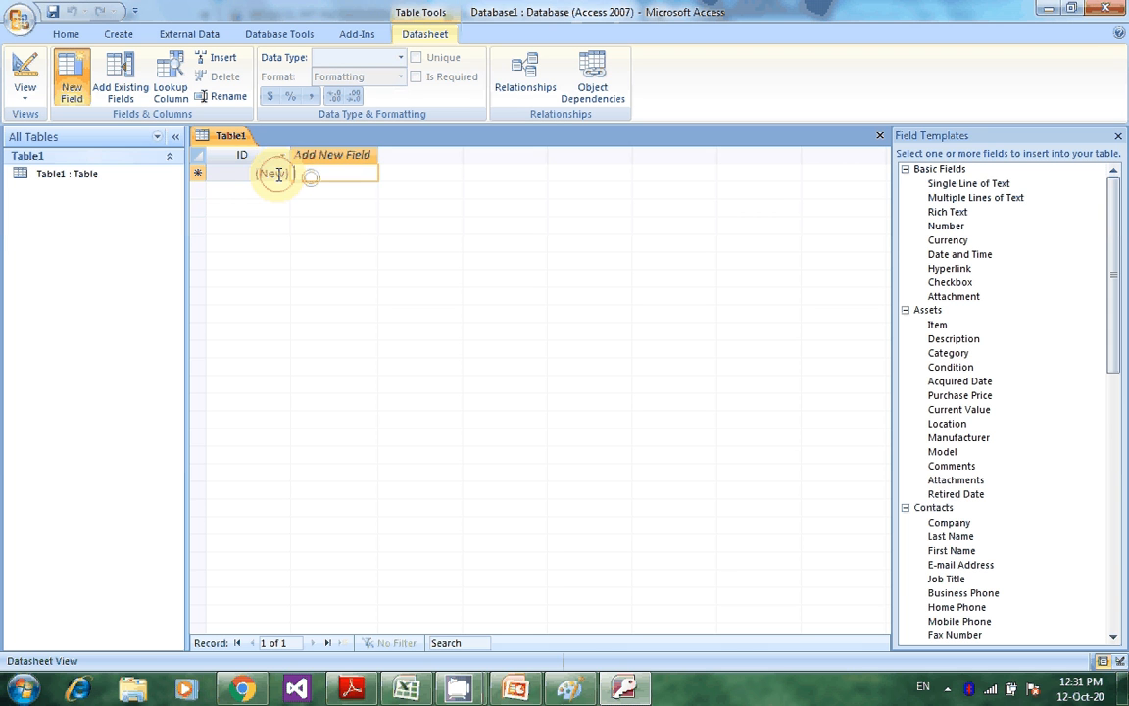
pyautogui.click(279, 175)
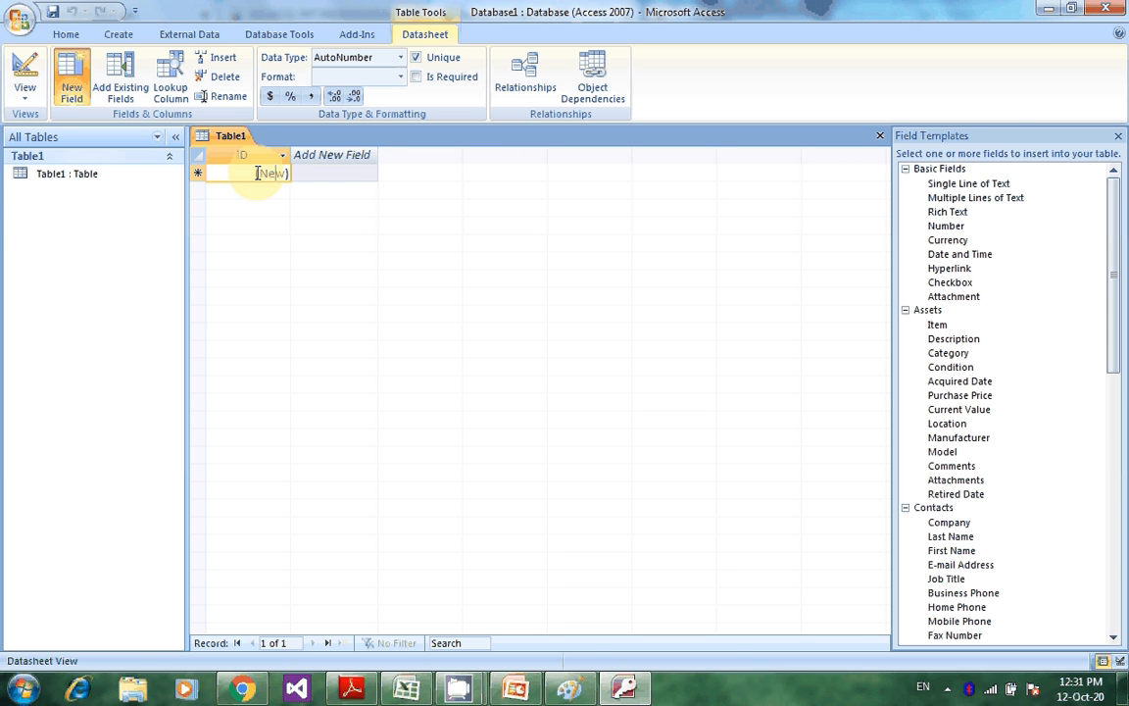
pyautogui.click(258, 173)
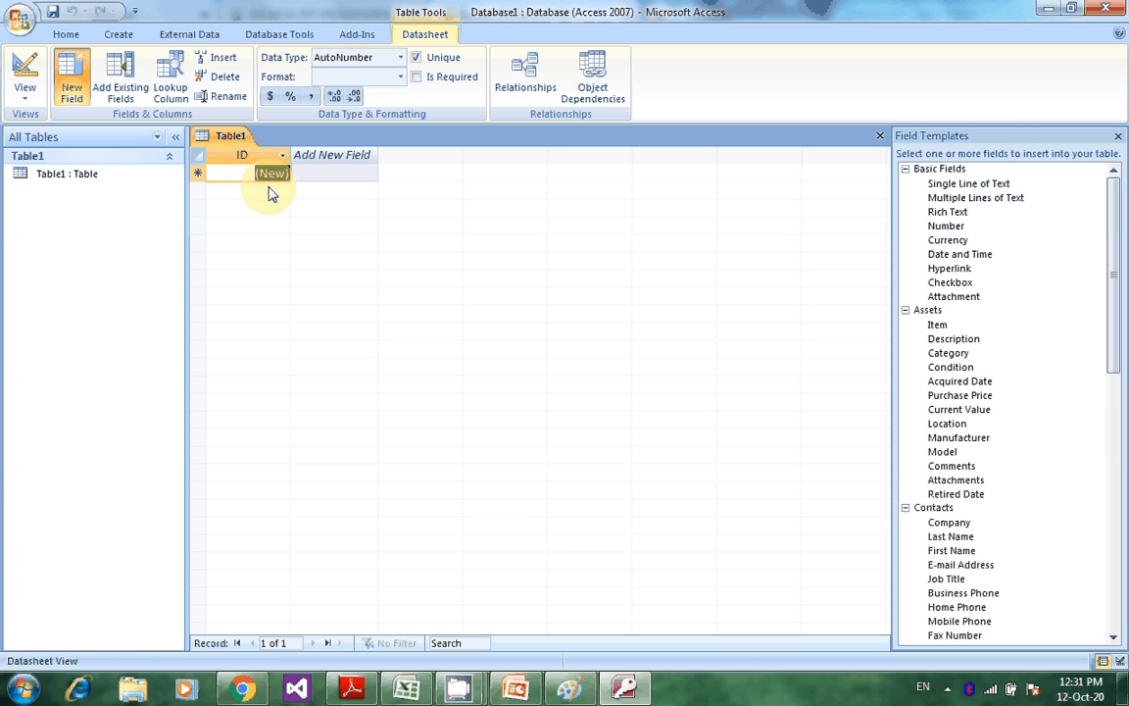
pyautogui.press('1')
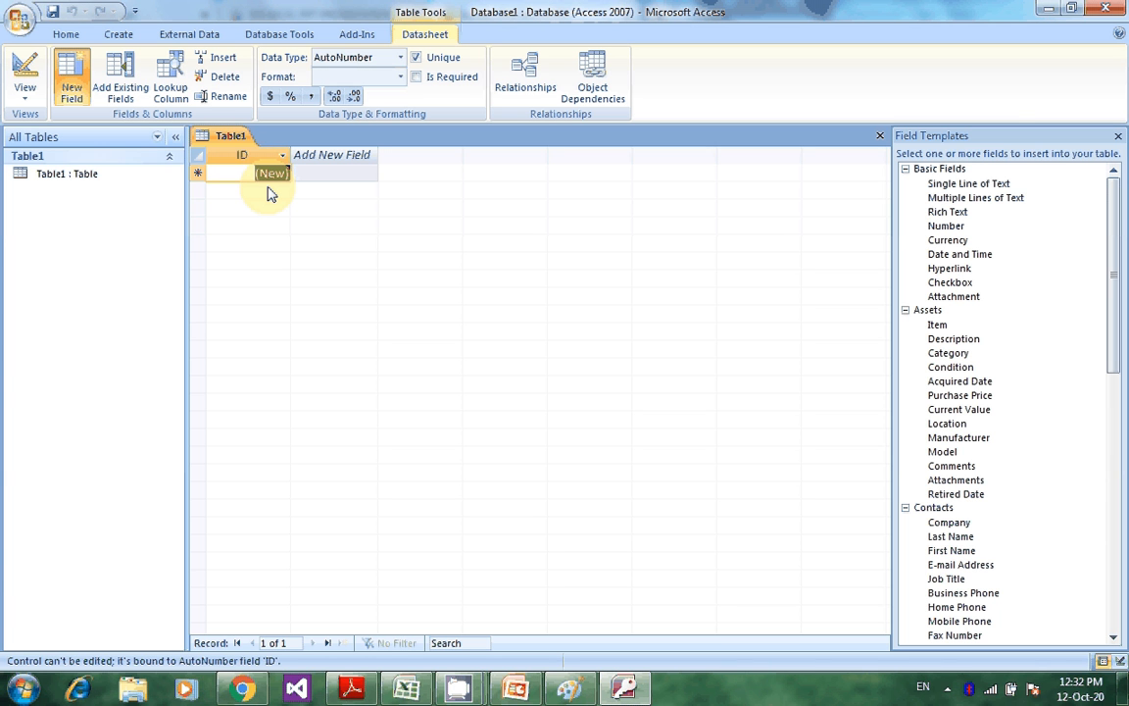
# - Enter Roll no, Name and address in consecutive new fields of Table1's first record
pyautogui.click(328, 174)
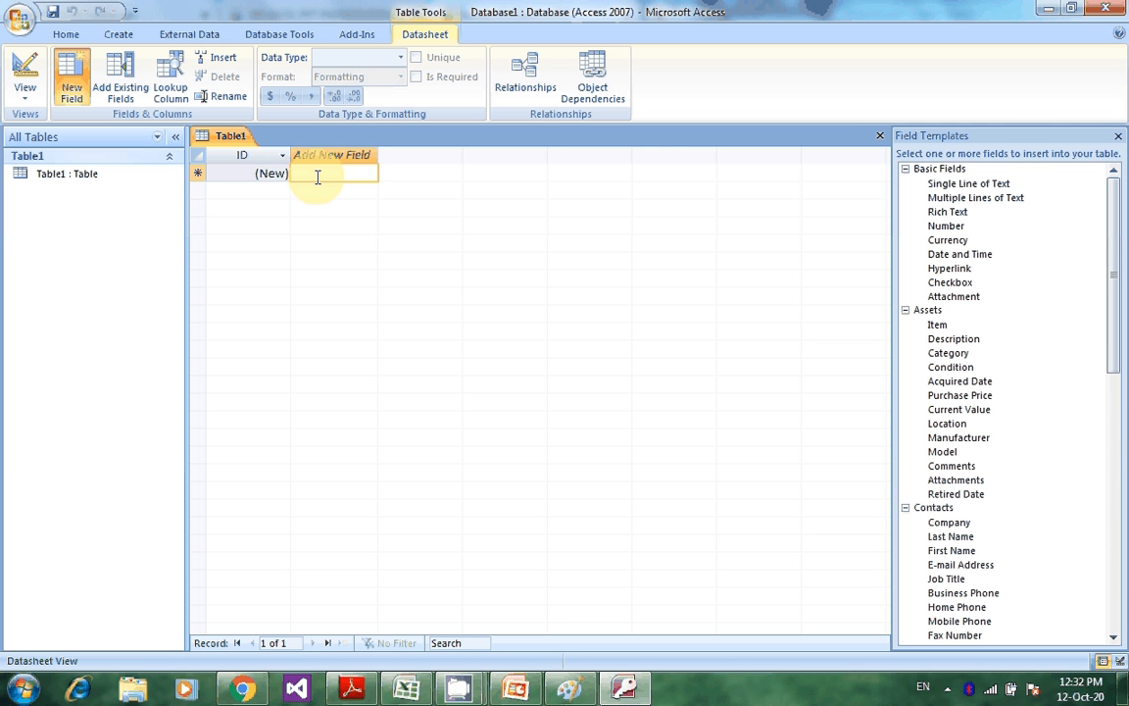
pyautogui.write('RollNo')
pyautogui.press('Tab')
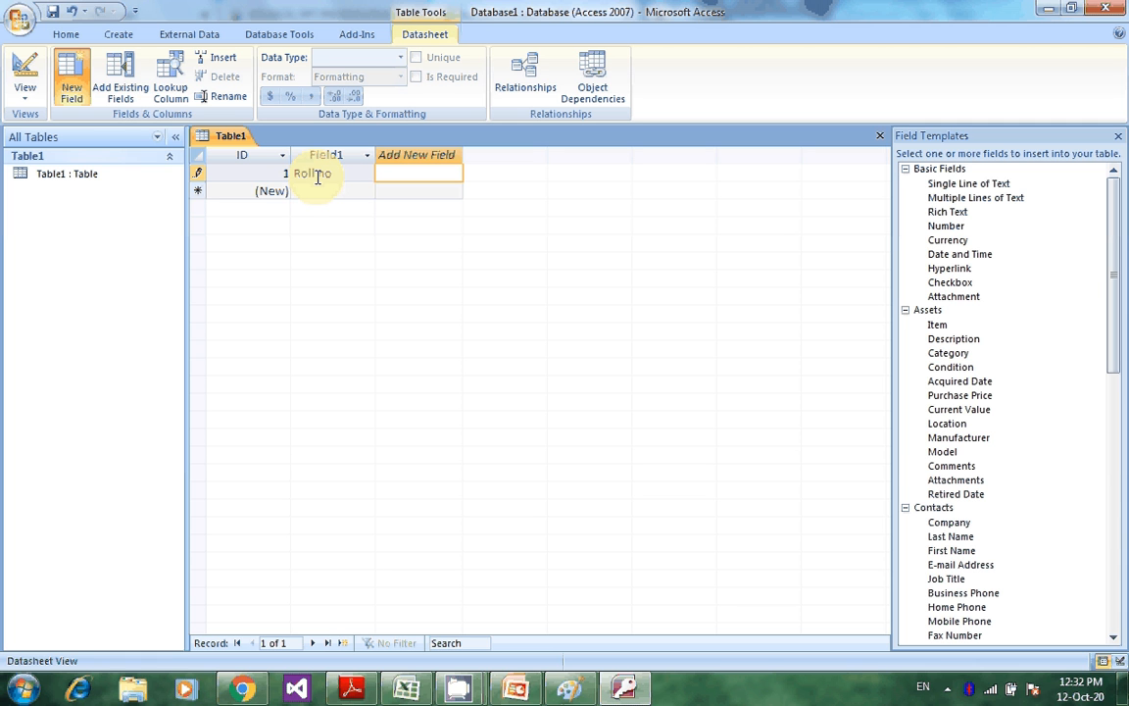
pyautogui.write('Name')
pyautogui.press('Tab')
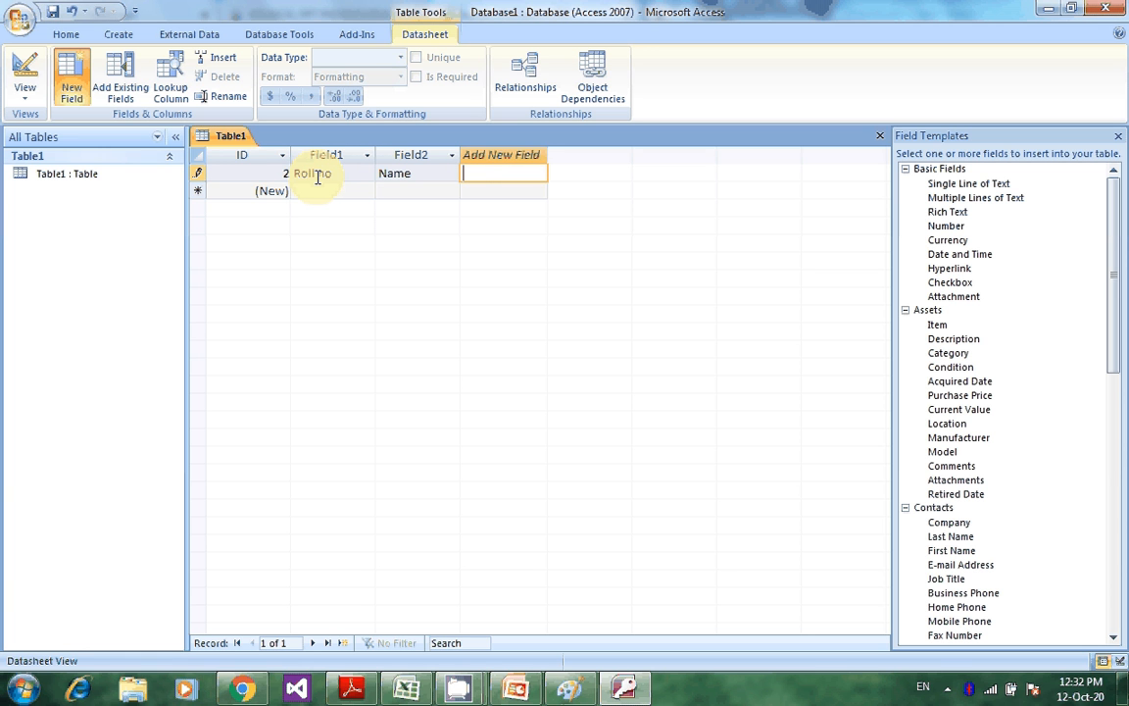
pyautogui.write('address')
pyautogui.press('Tab')
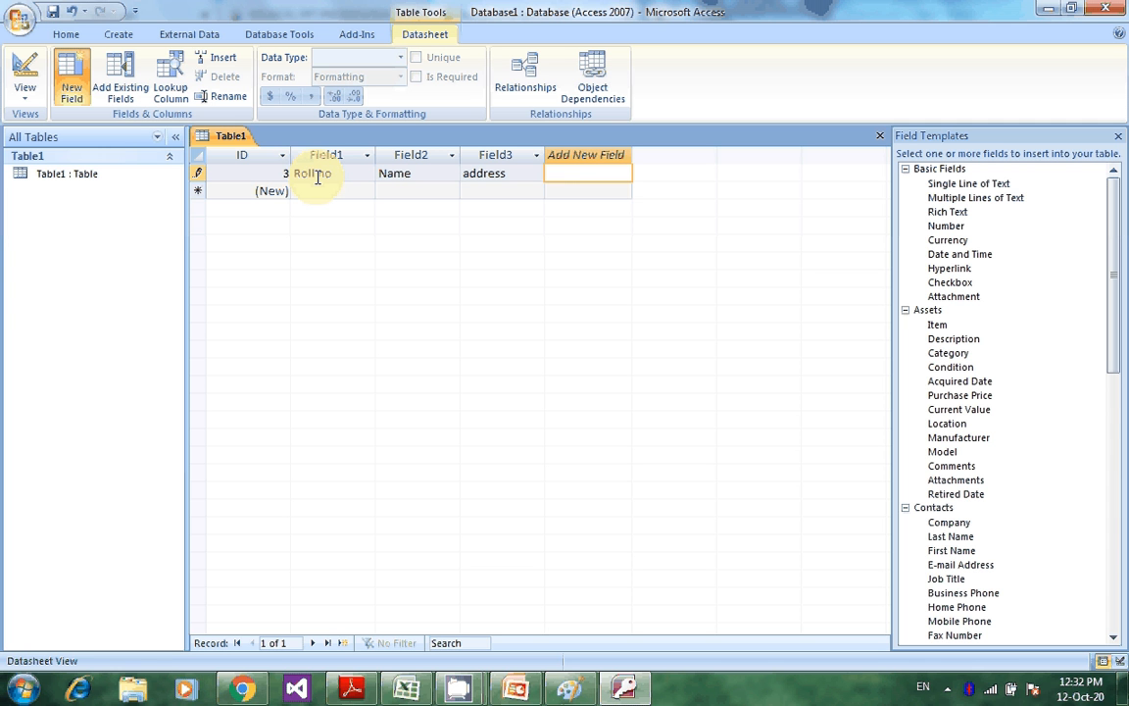
# - Enter Father's Name in the next new field of the first record, after address
pyautogui.write('Fath')
pyautogui.write('er')
pyautogui.write("'s ")
pyautogui.write('Nma')
pyautogui.write('e')
pyautogui.press('BackSpace')
pyautogui.press('BackSpace')
pyautogui.press('BackSpace')
pyautogui.write('ame')
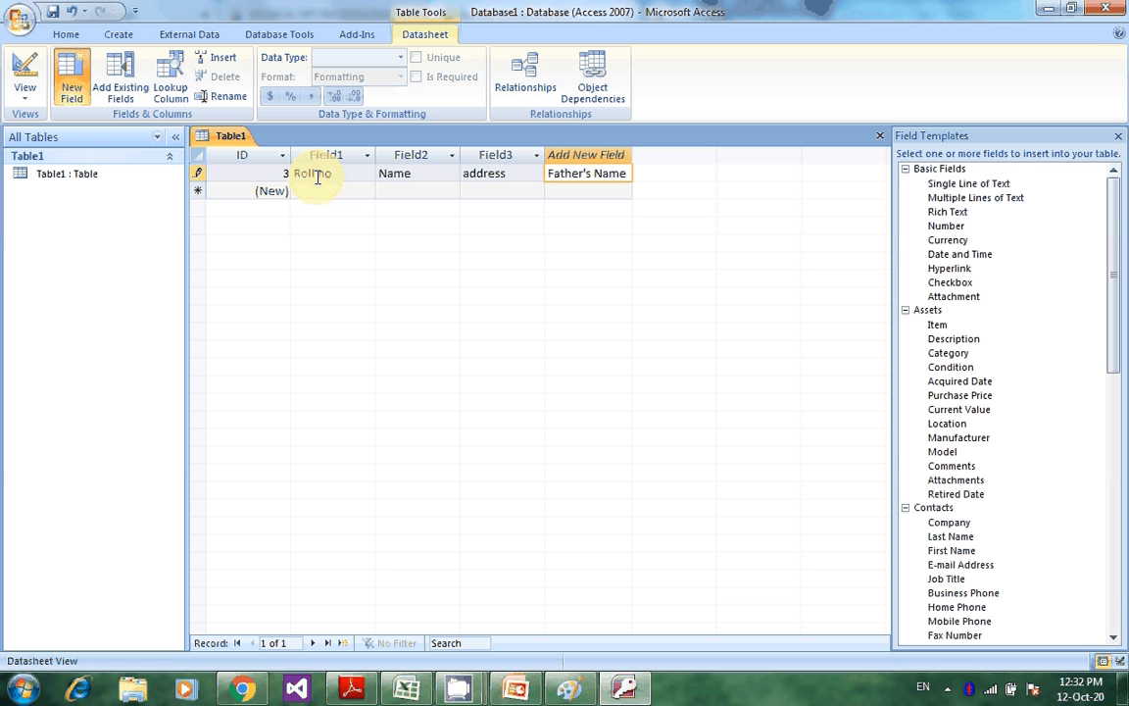
# - Try to rename the Table1 object while it is open
pyautogui.click(77, 182)
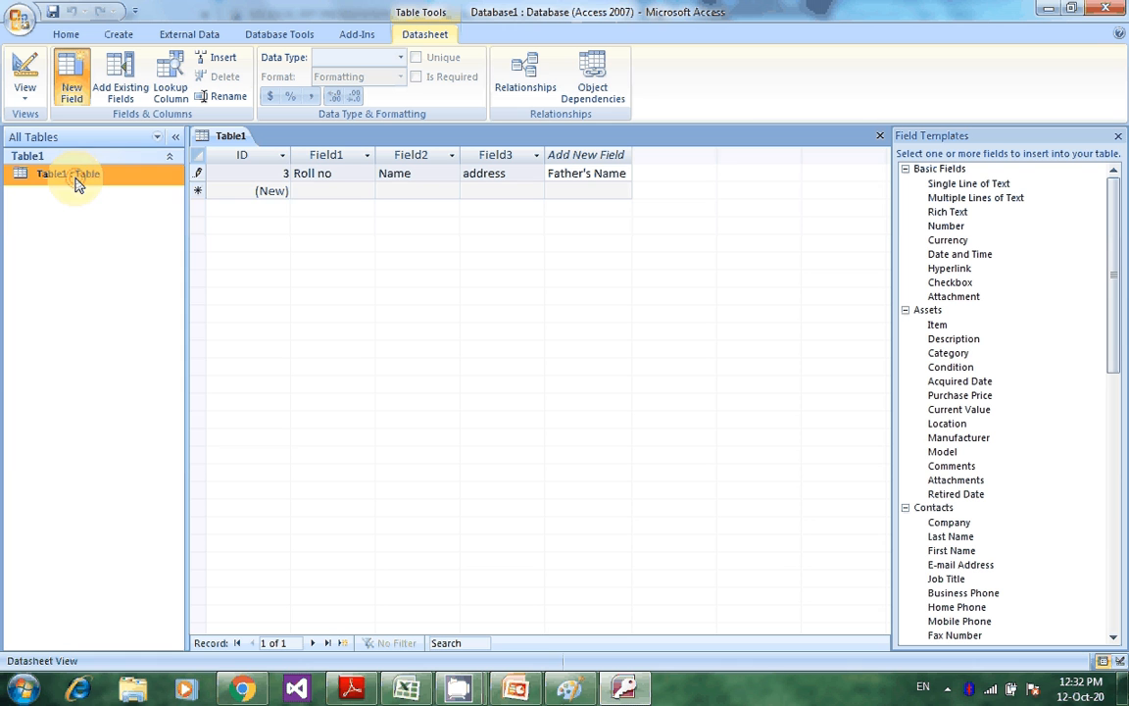
pyautogui.rightClick(78, 184)
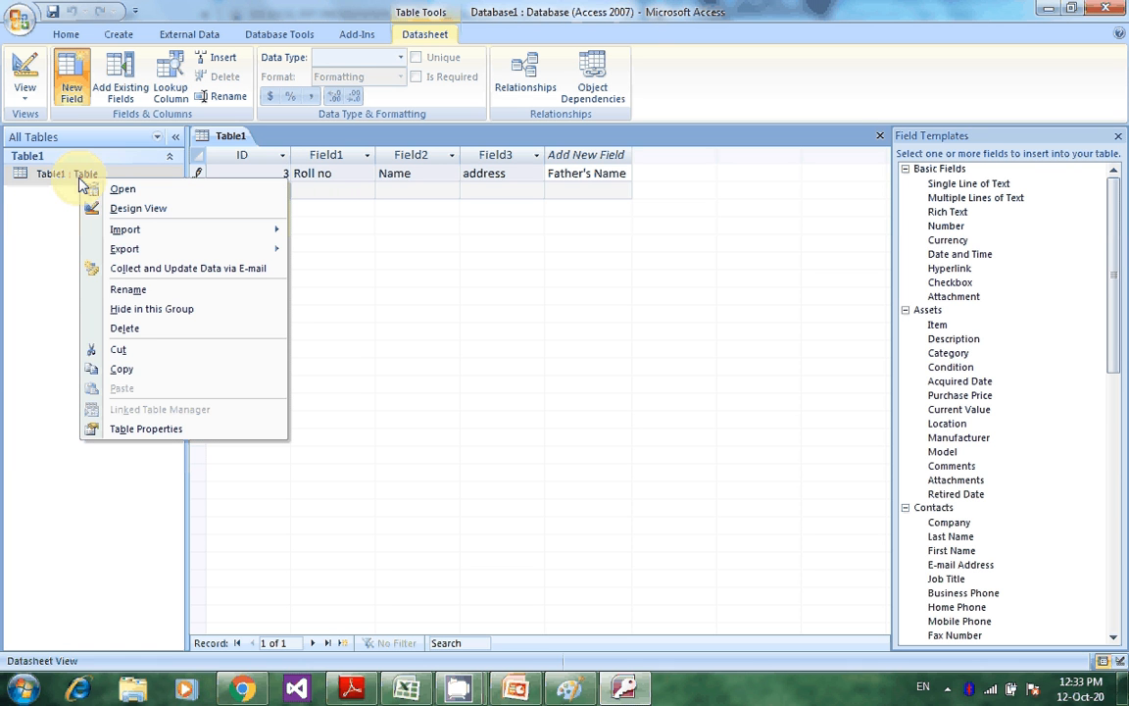
pyautogui.click(142, 296)
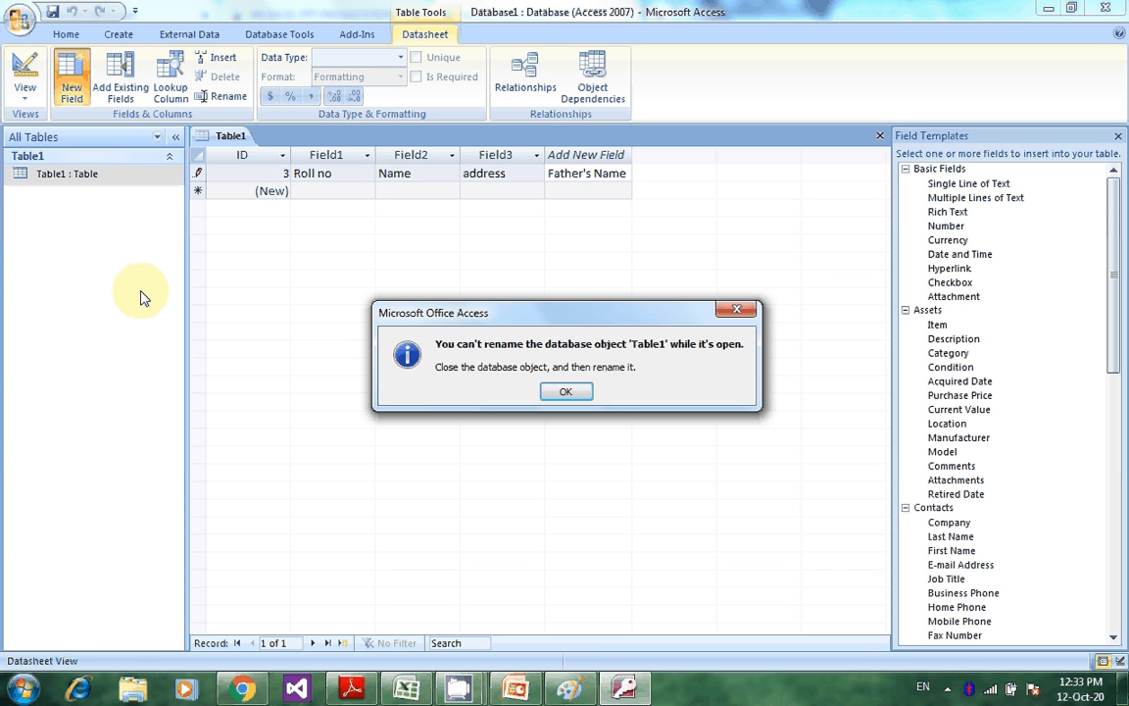
pyautogui.click(566, 394)
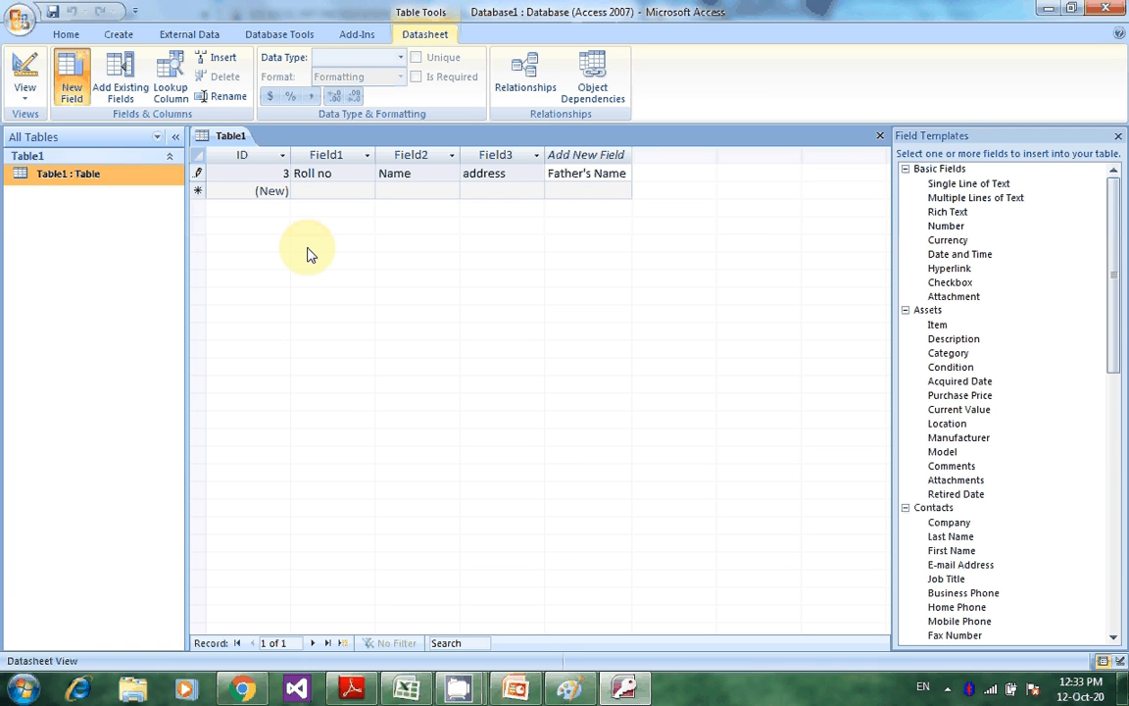
# - Enter the roll numbers 1, 2, 3 and 4 in Field1 of four new records below the Roll no entry
pyautogui.click(314, 193)
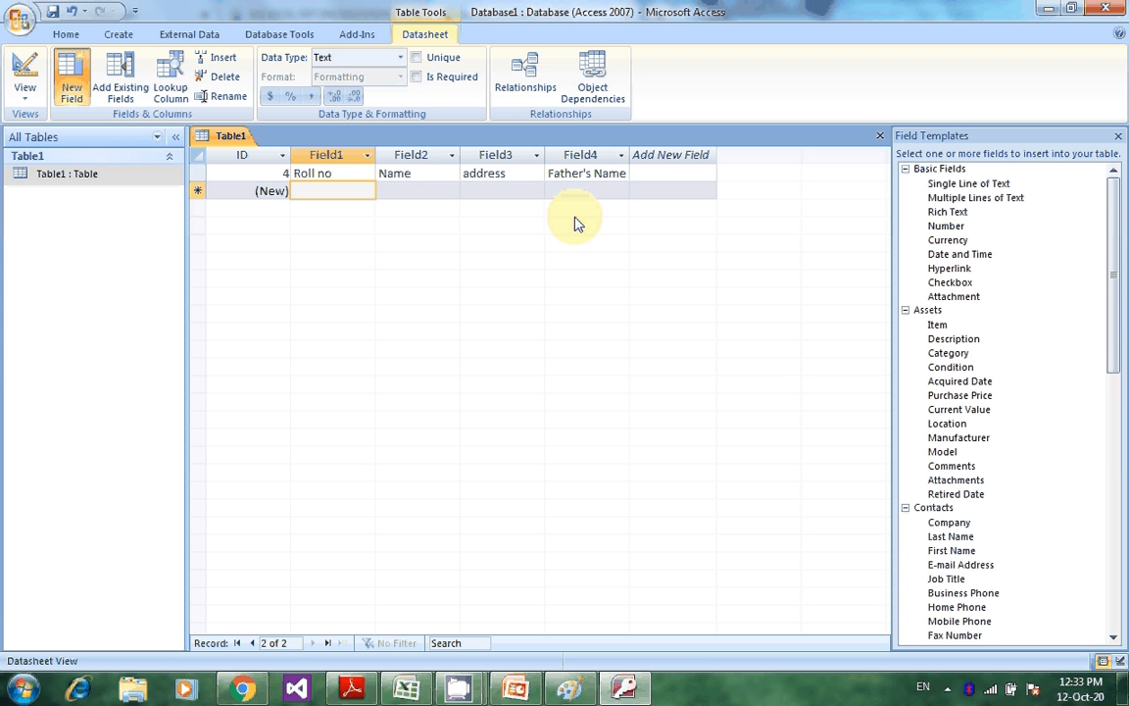
pyautogui.click(325, 191)
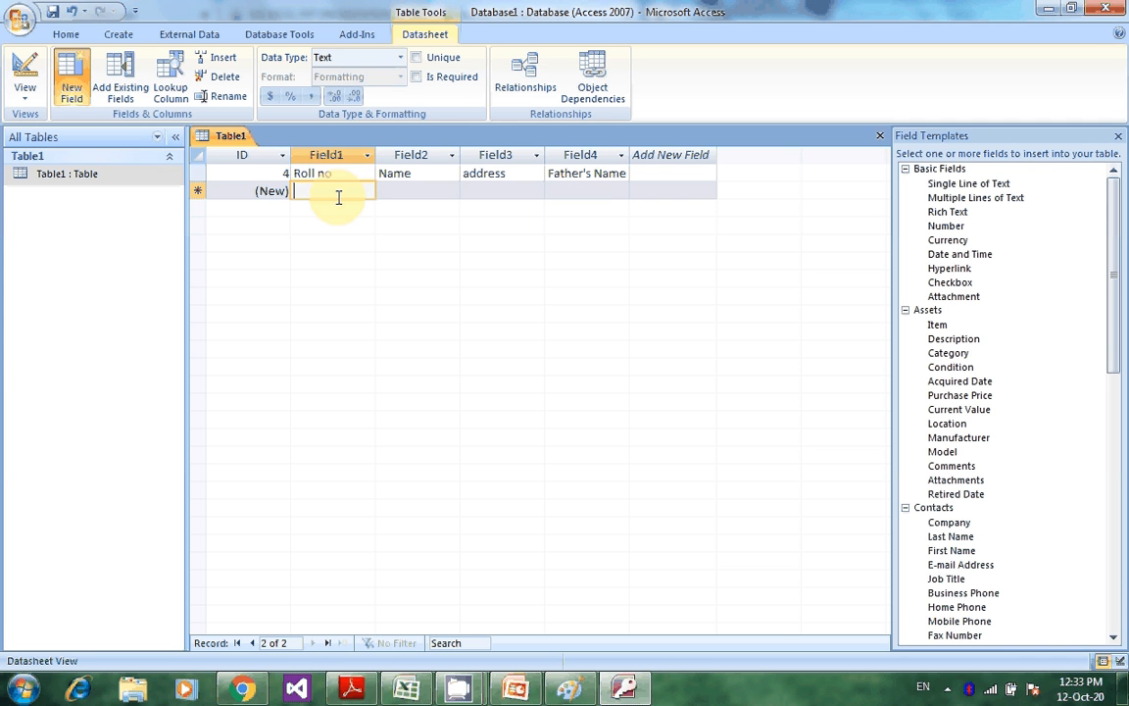
pyautogui.write('1')
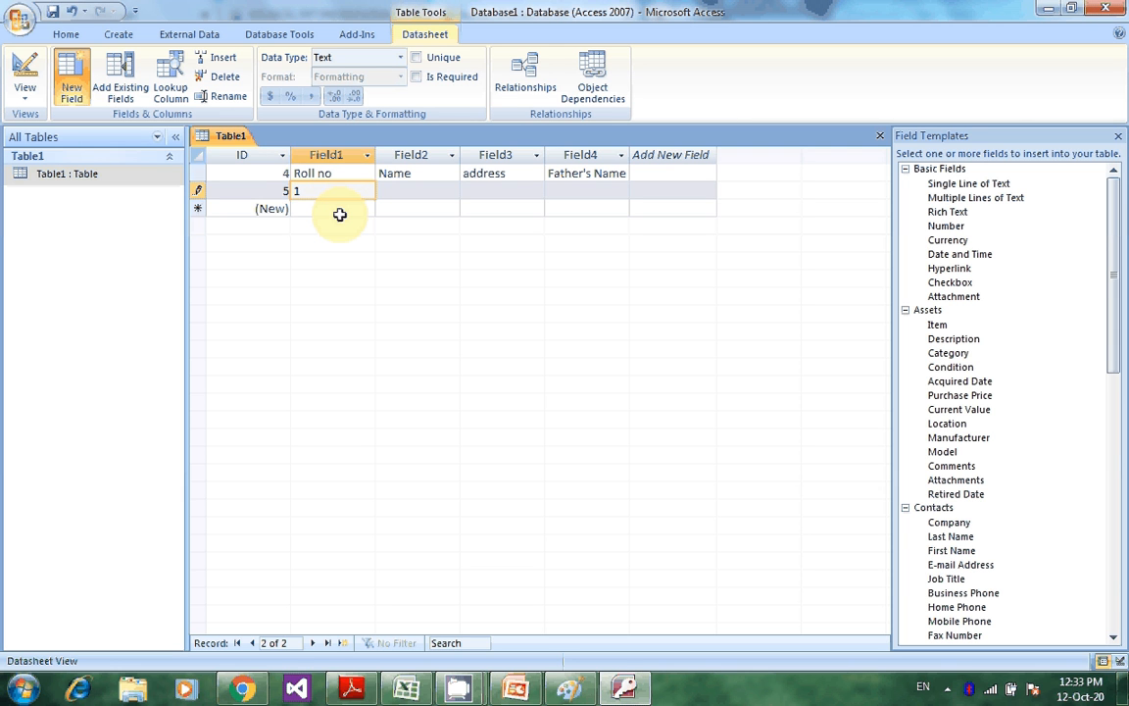
pyautogui.click(339, 210)
pyautogui.write('1')
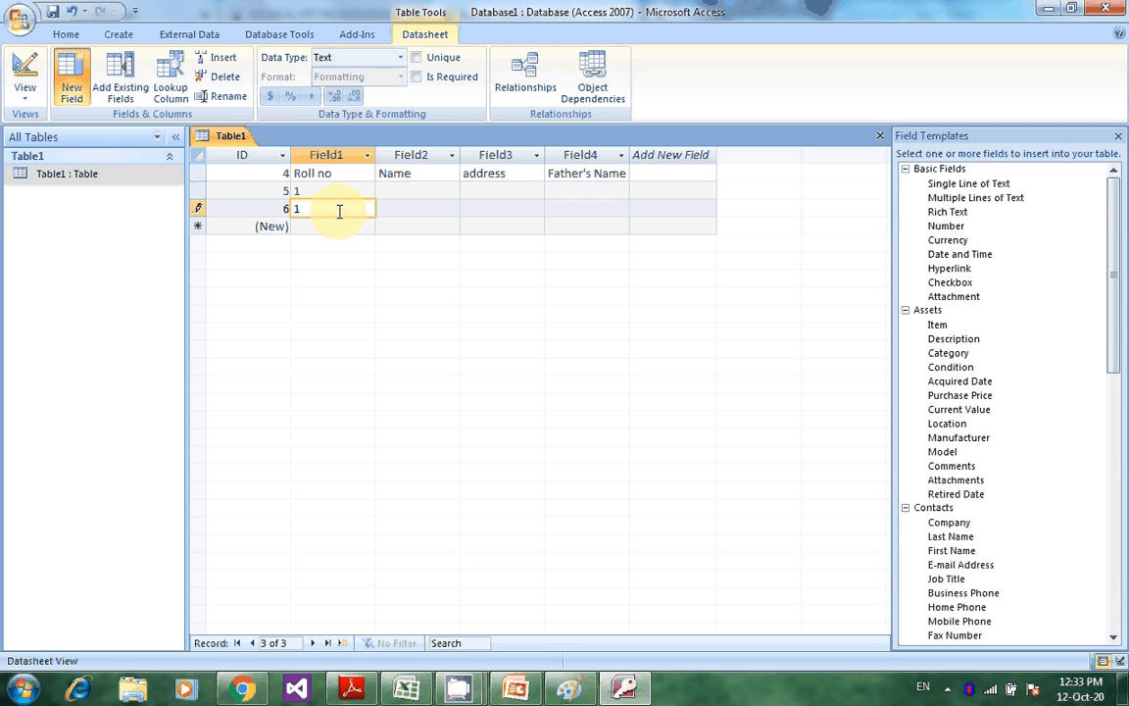
pyautogui.press('BackSpace')
pyautogui.write('2')
pyautogui.click(334, 229)
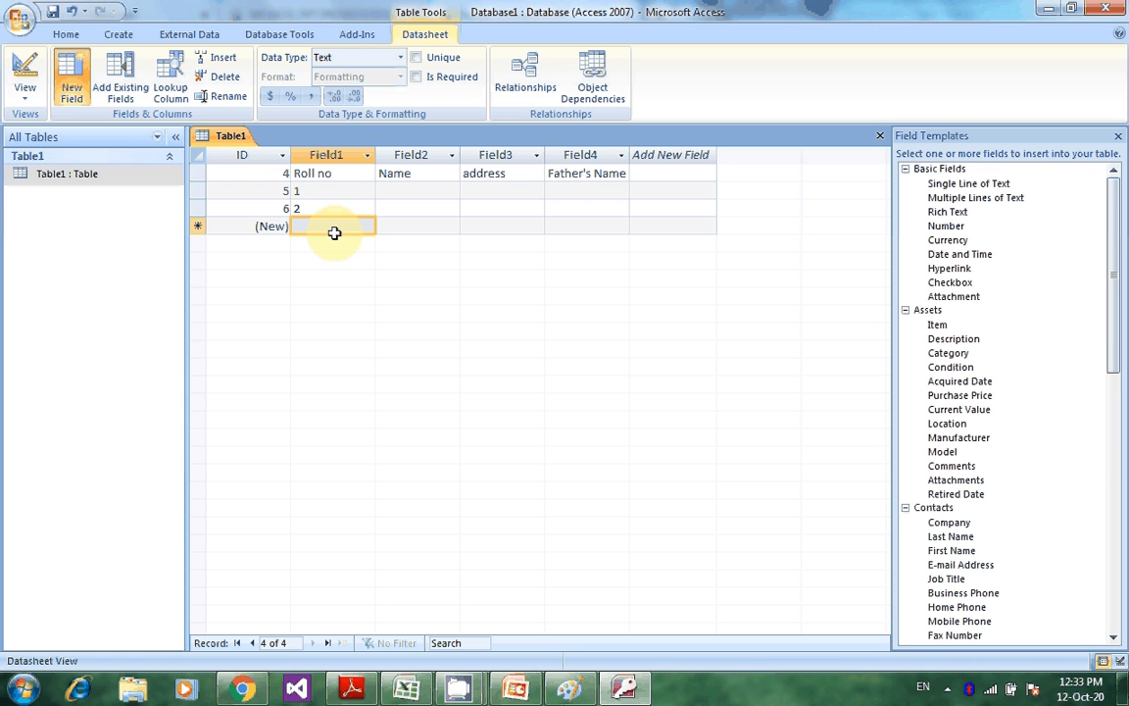
pyautogui.write('4')
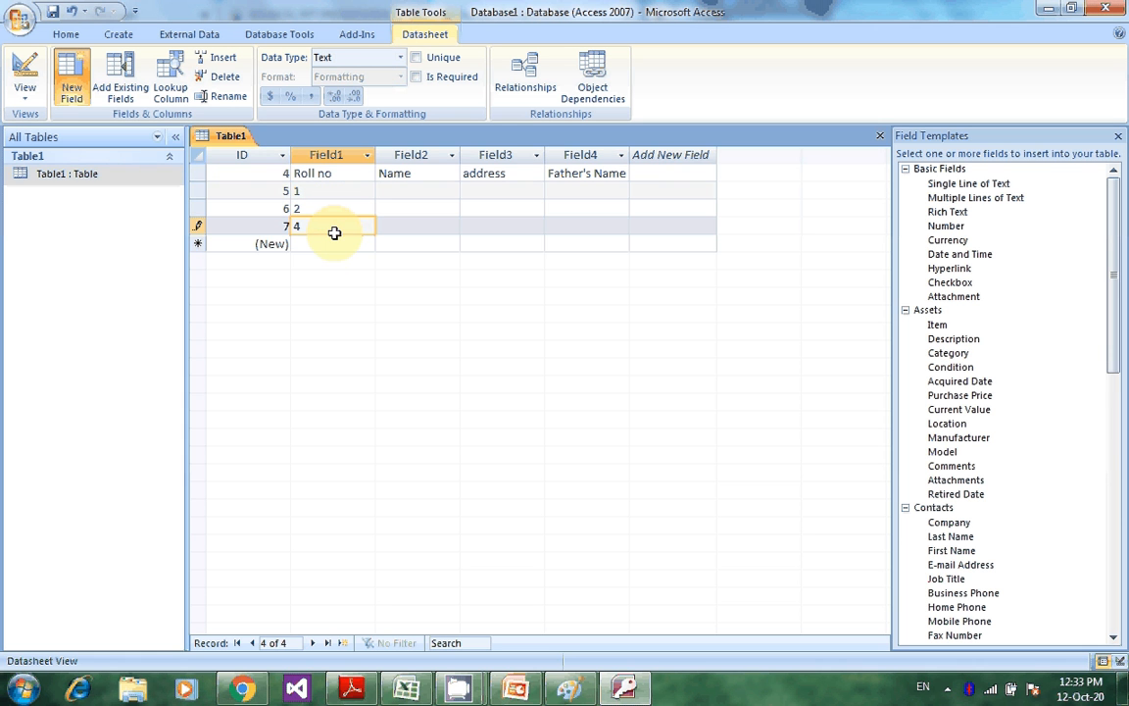
pyautogui.press('BackSpace')
pyautogui.write('3')
pyautogui.click(334, 244)
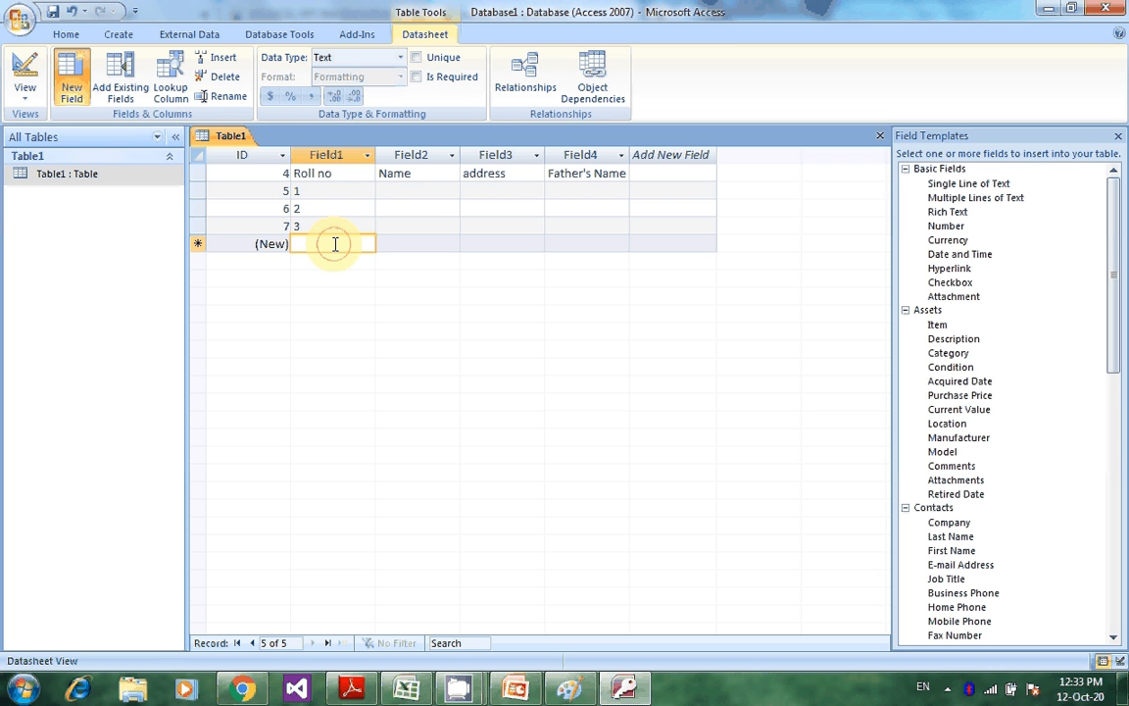
pyautogui.write('4')
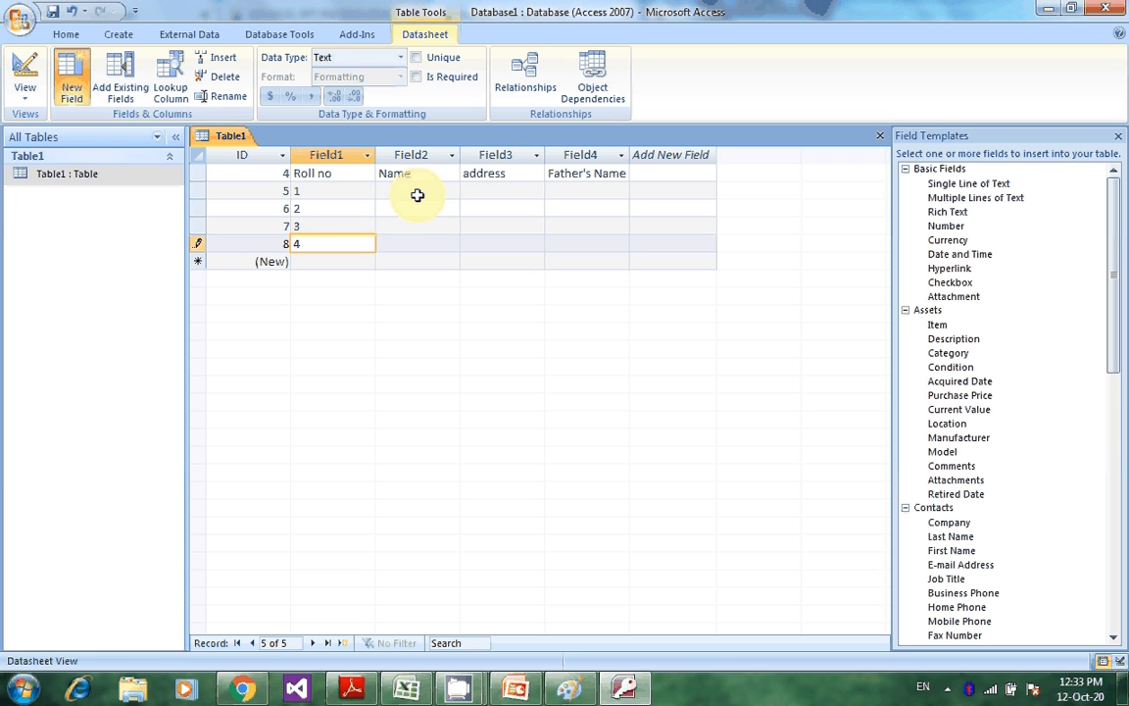
# - Enter a student's first name in Field2 for each of the records with roll numbers 1, 2 and 3
pyautogui.click(412, 195)
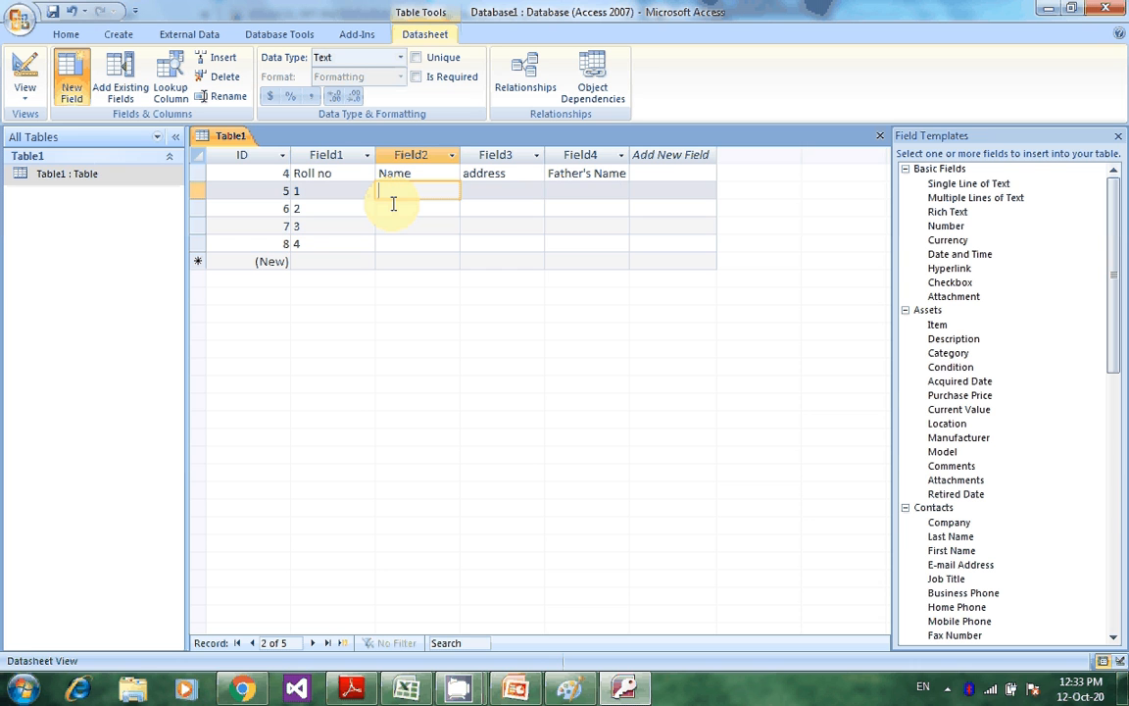
pyautogui.write('raj')
pyautogui.click(392, 204)
pyautogui.write('ra')
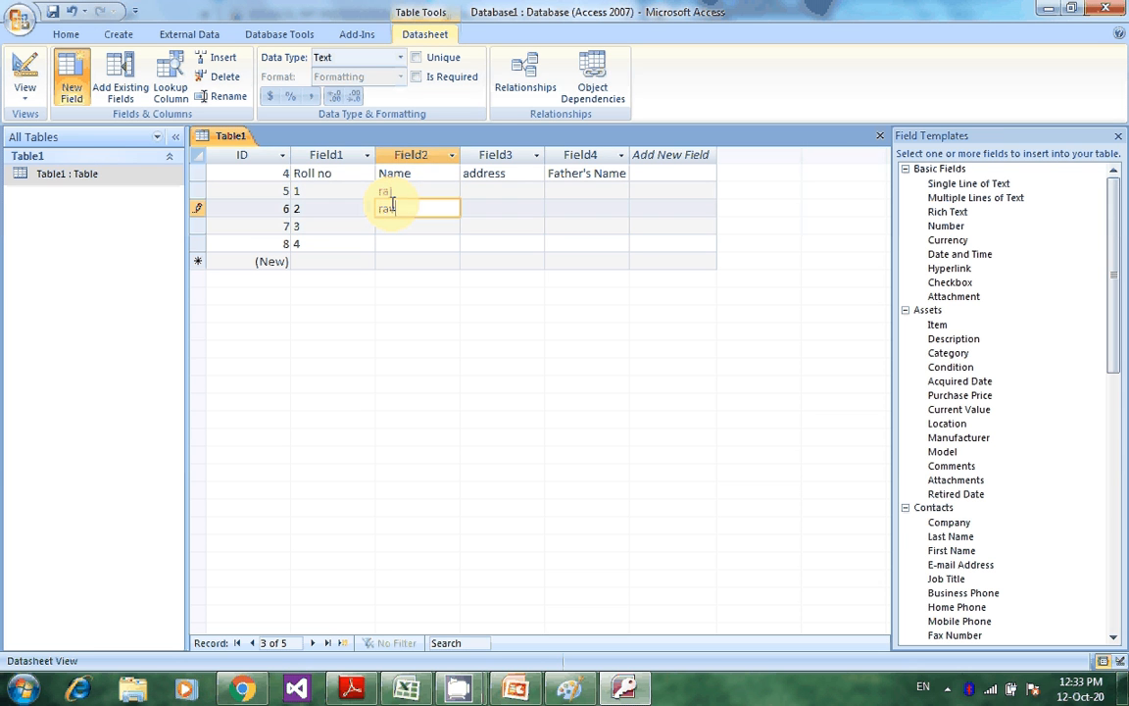
pyautogui.press('Down')
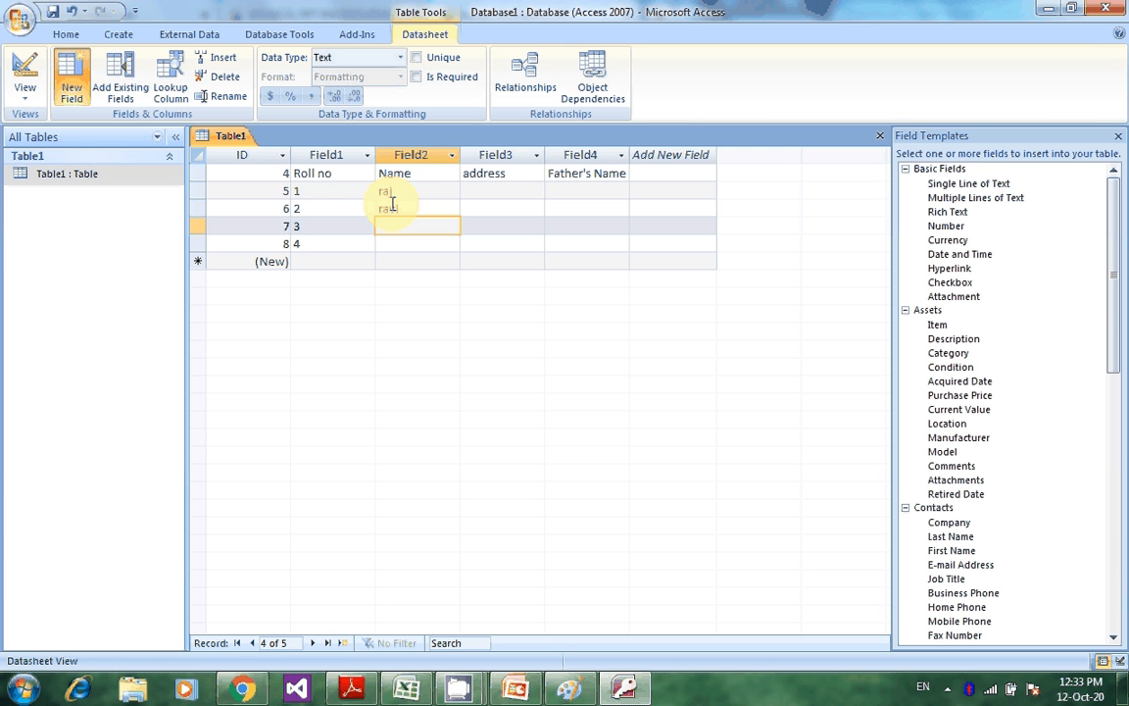
pyautogui.write('mukesh')
# - Enter the addresses pbh, ald and lko in Field3 for roll numbers 1, 2 and 3
pyautogui.press('Up')
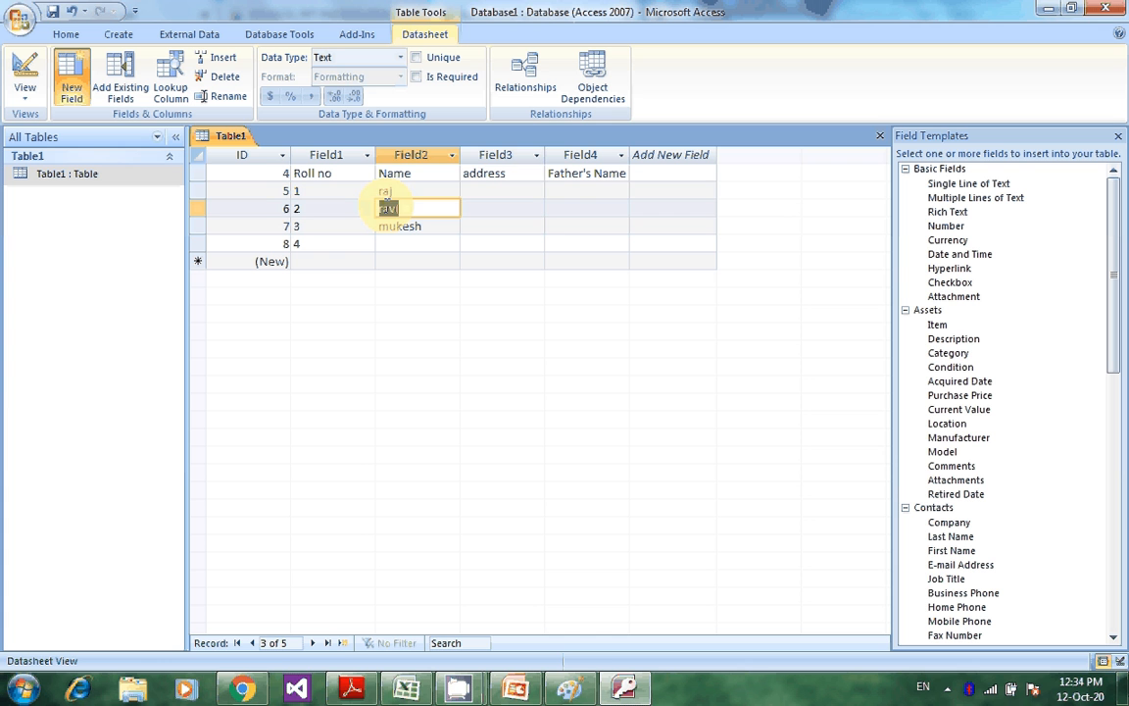
pyautogui.press('Up')
pyautogui.press('Right')
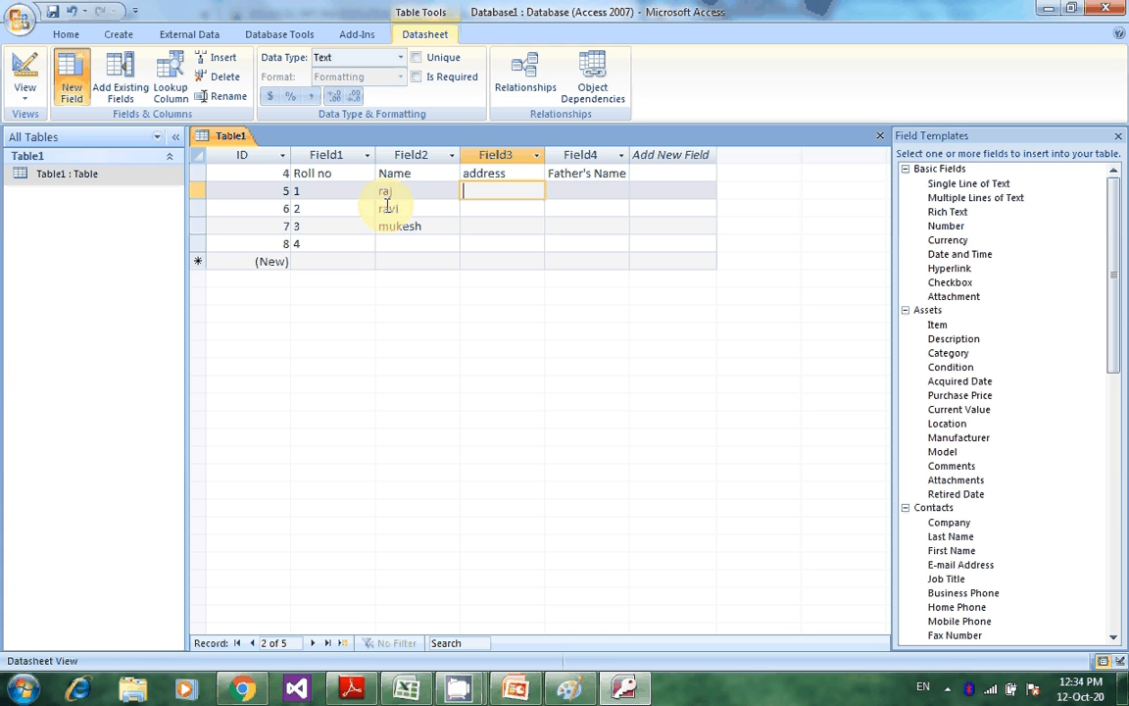
pyautogui.write('pbh')
pyautogui.press('Down')
pyautogui.write('ald')
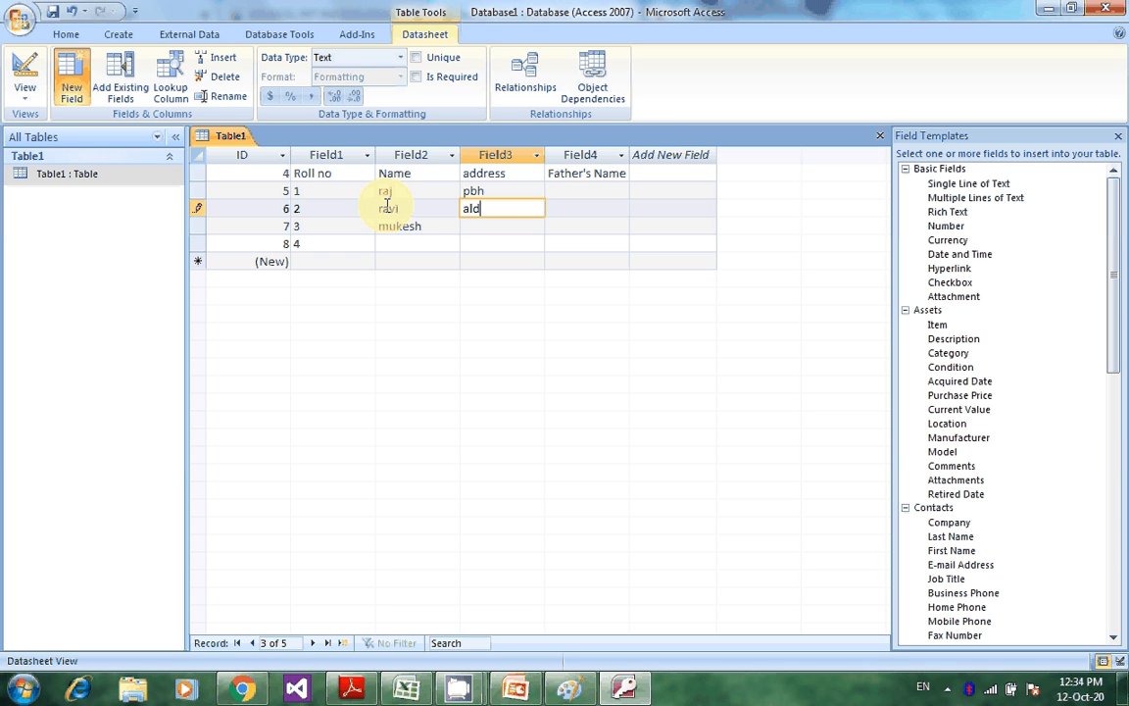
pyautogui.press('Down')
pyautogui.write('lk')
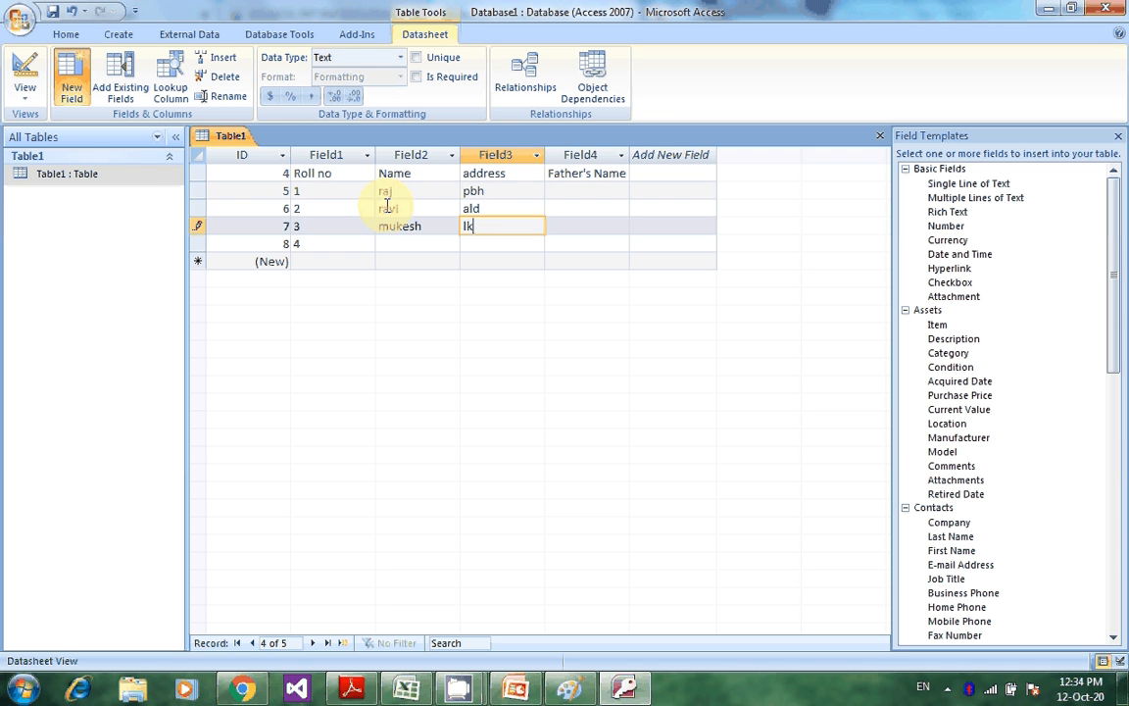
pyautogui.write('o')
pyautogui.press('Down')
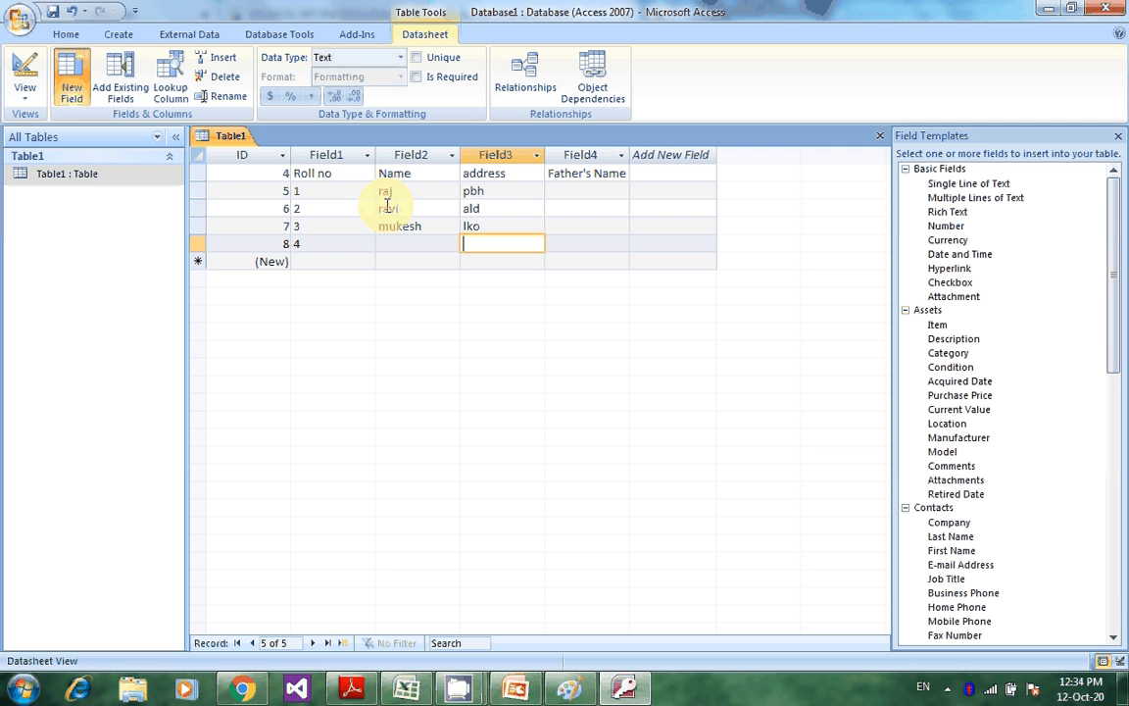
# - Enter xyz, pqr and abc as the father's names in Field4 for roll numbers 1, 2 and 3
pyautogui.press('Up')
pyautogui.press('Up')
pyautogui.press('Up')
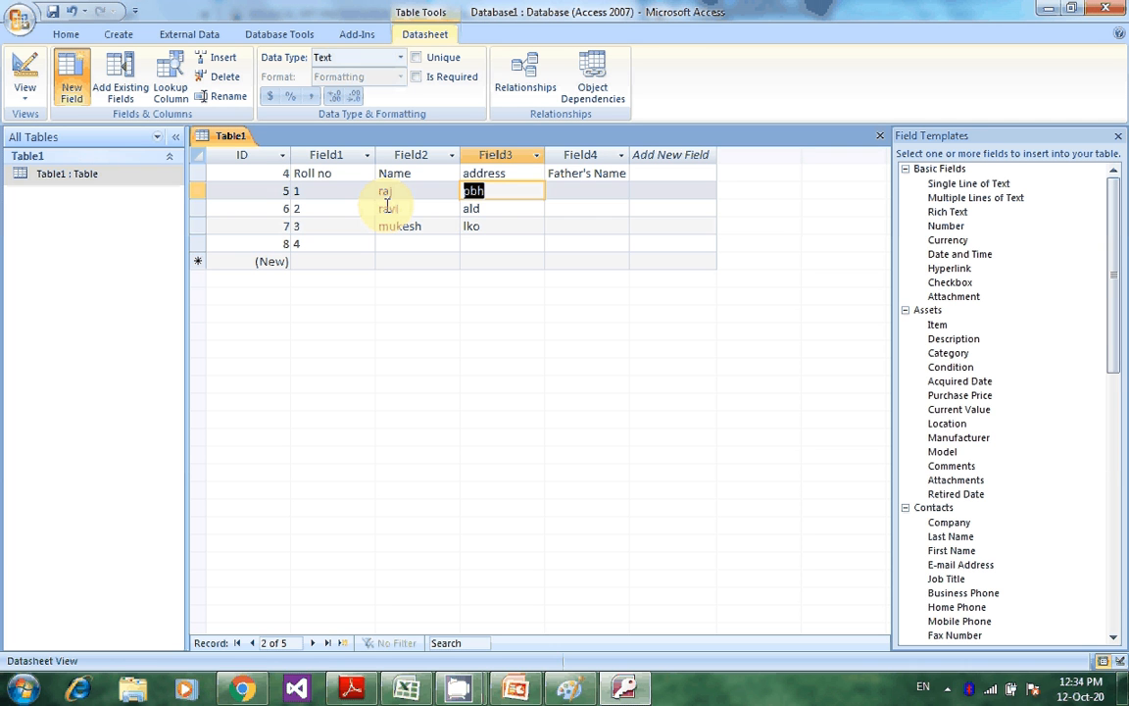
pyautogui.press('Tab')
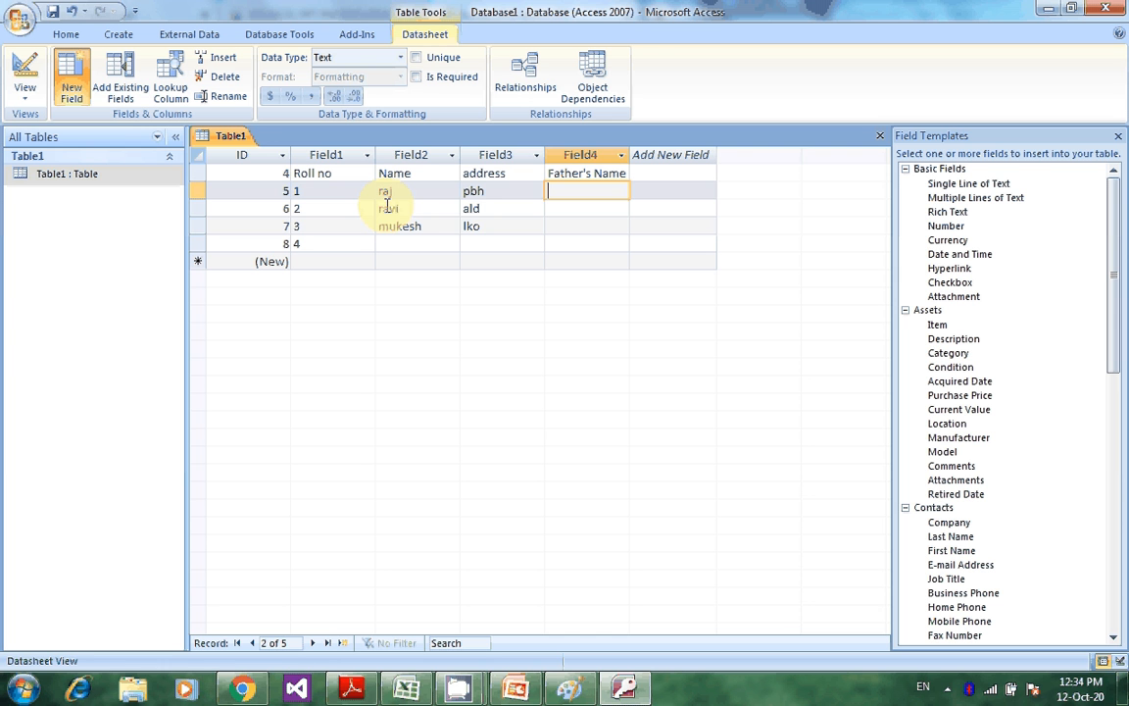
pyautogui.write('xyz')
pyautogui.press('Down')
pyautogui.write('p')
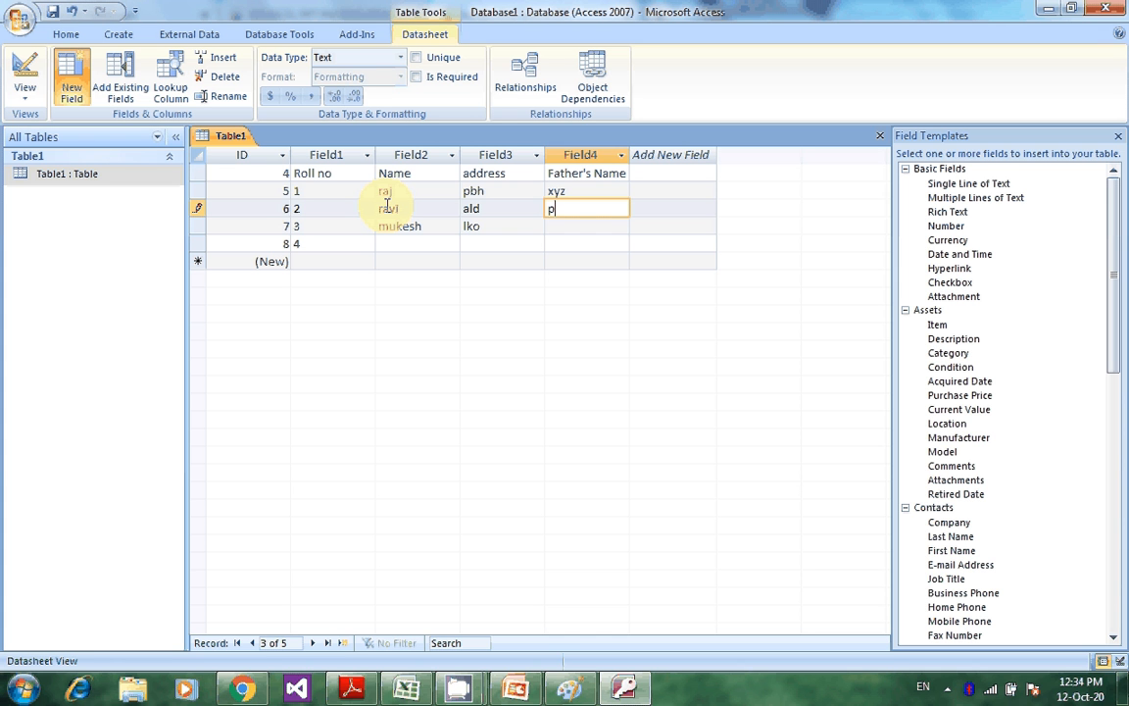
pyautogui.write('qr')
pyautogui.press('Down')
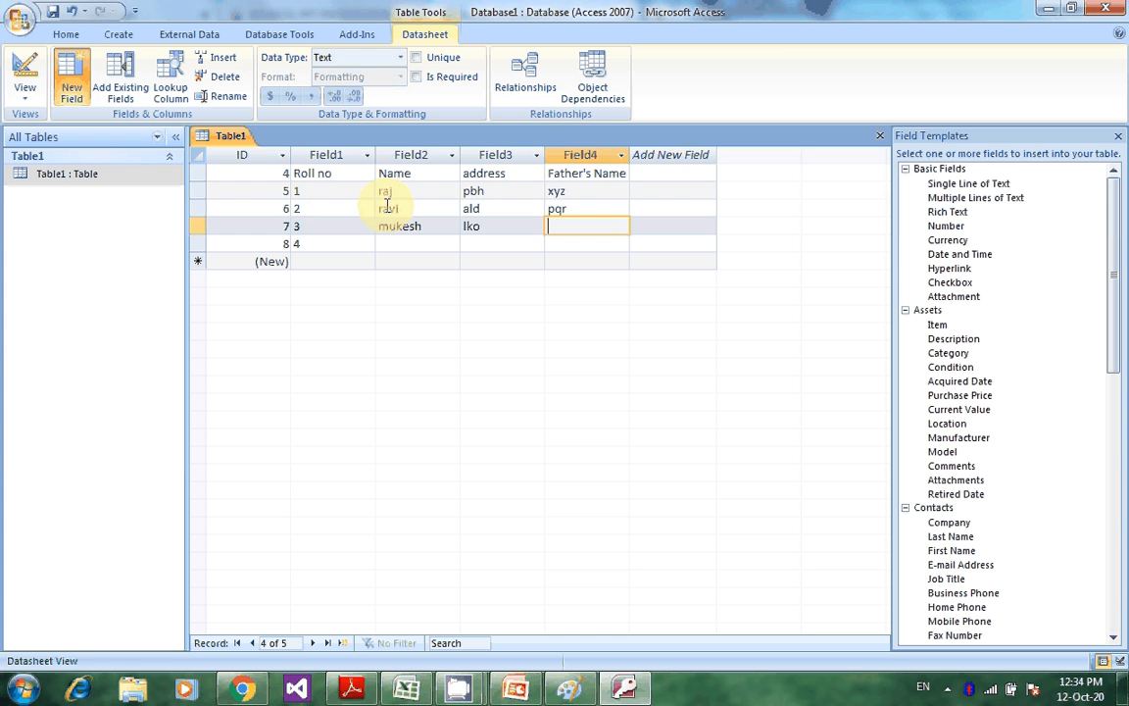
pyautogui.write('abs')
pyautogui.press('BackSpace')
pyautogui.write('c')
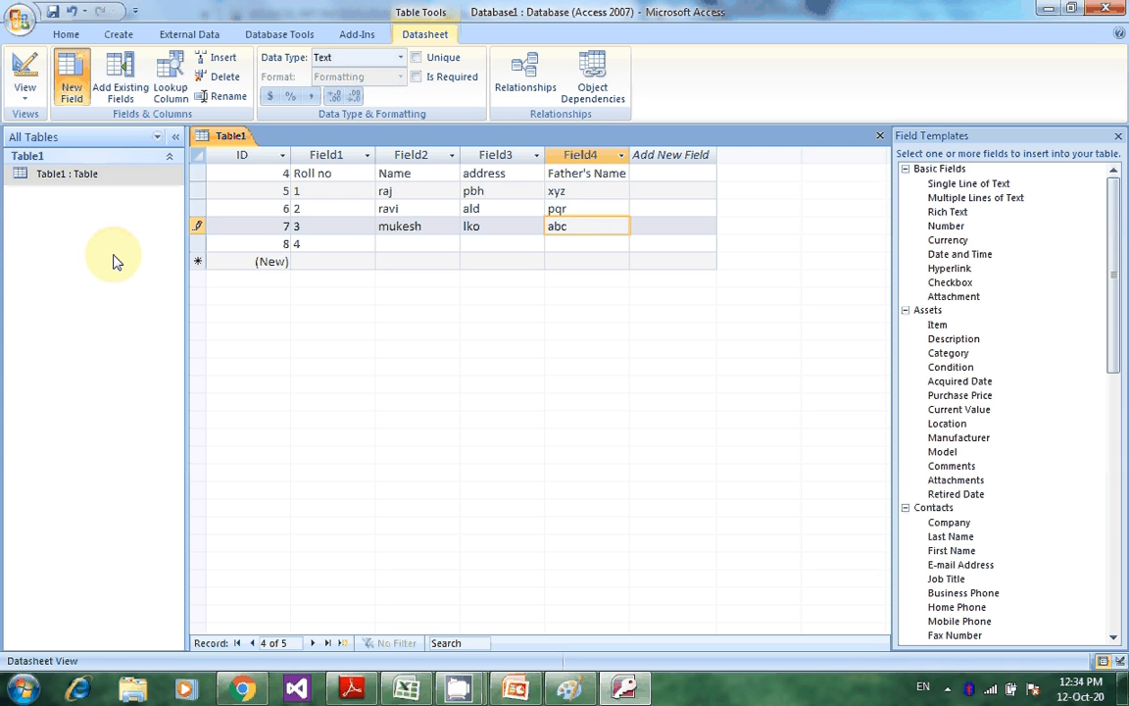
# - Switch the table to Design View, saving it under the name Class 8
pyautogui.click(34, 103)
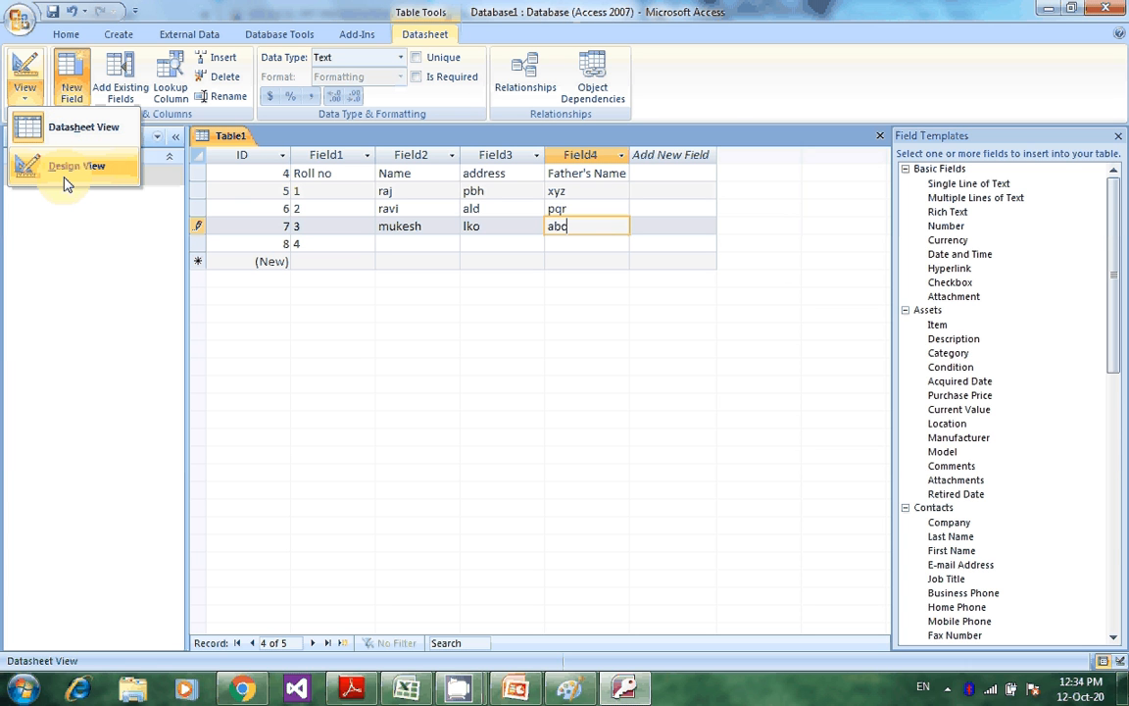
pyautogui.click(66, 167)
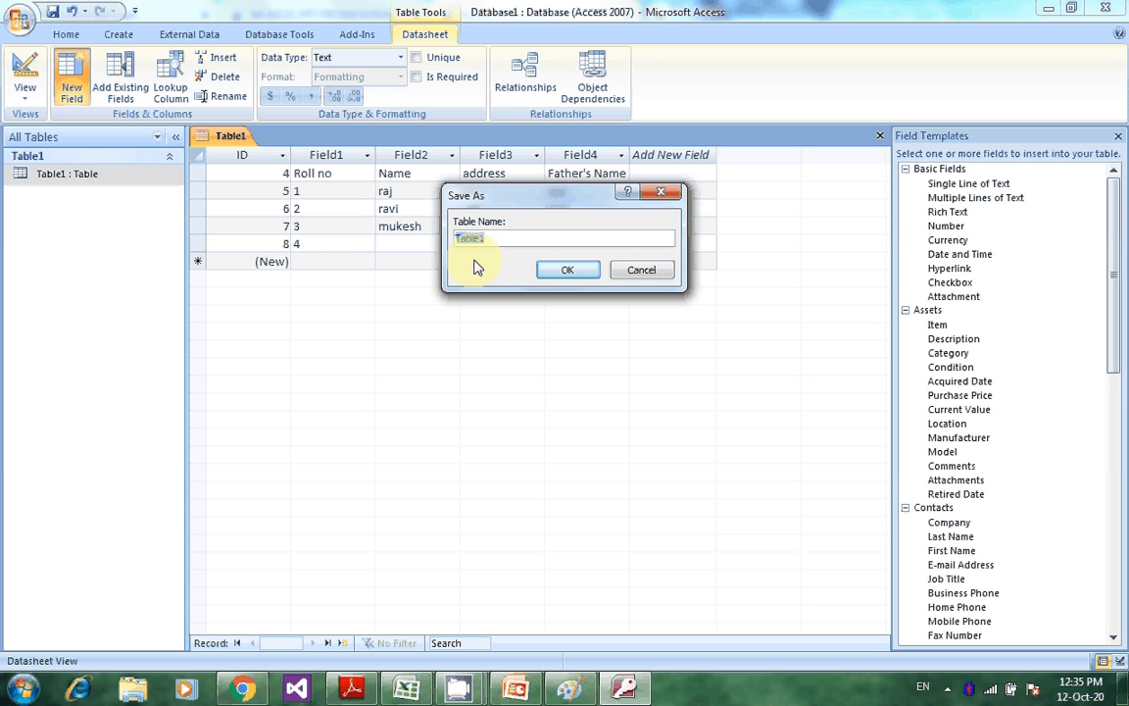
pyautogui.write('s')
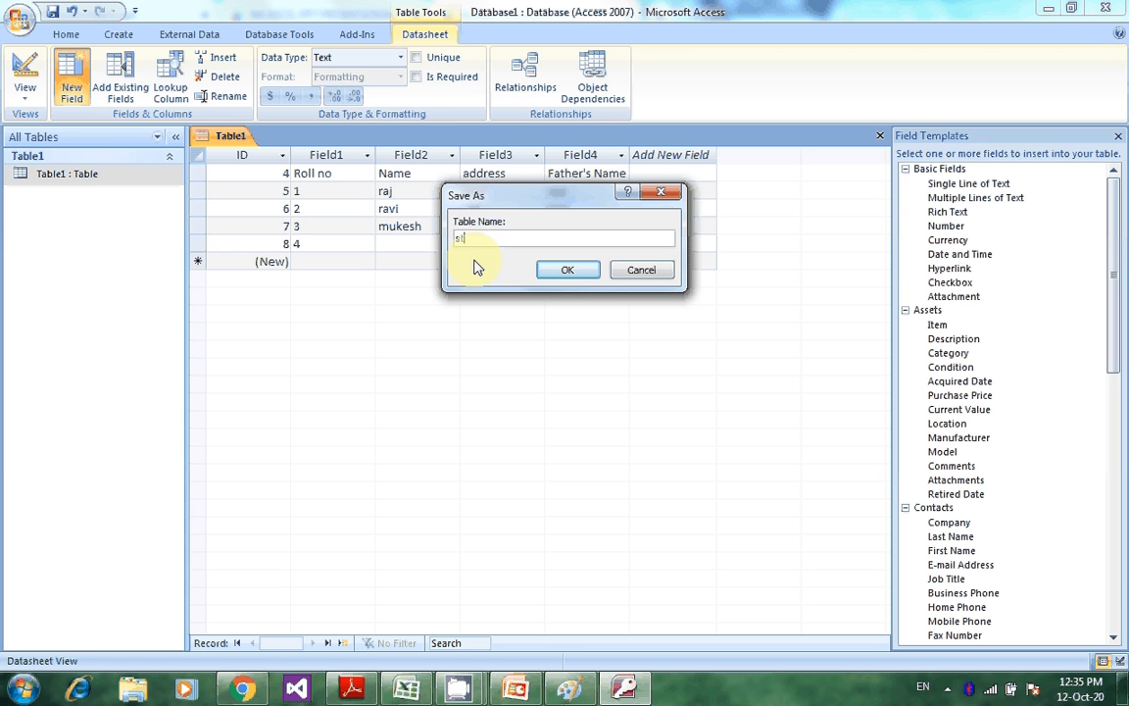
pyautogui.write('tu')
pyautogui.press('BackSpace')
pyautogui.press('BackSpace')
pyautogui.press('BackSpace')
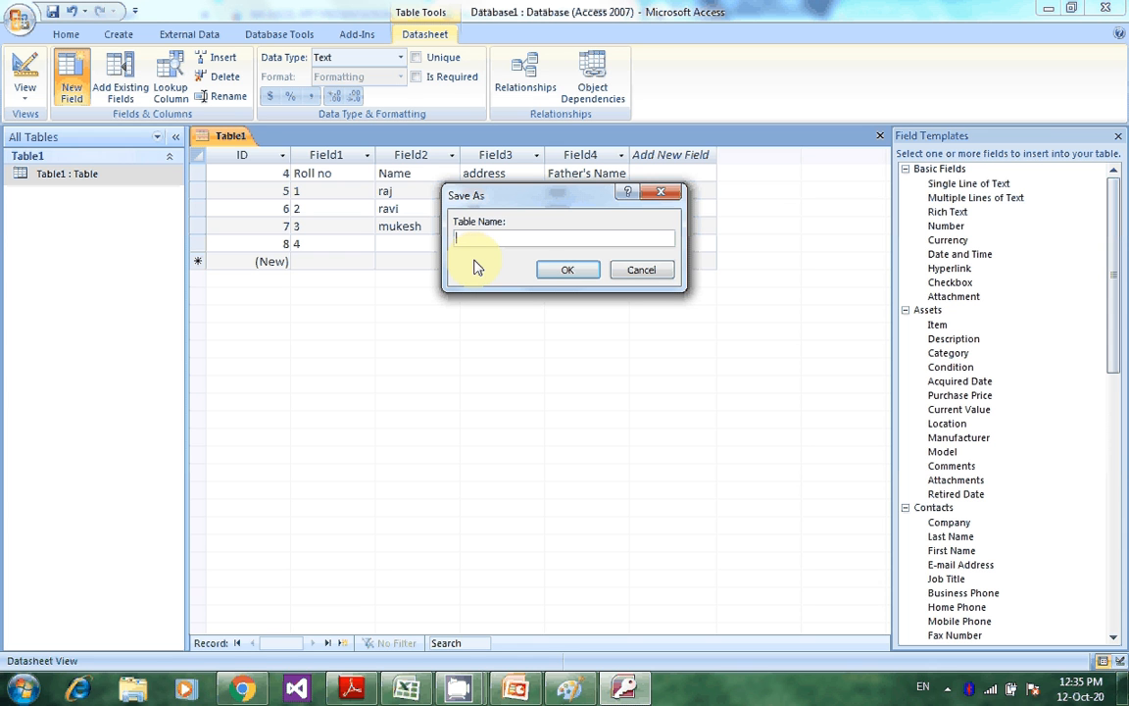
pyautogui.write('class 8')
pyautogui.click(541, 278)
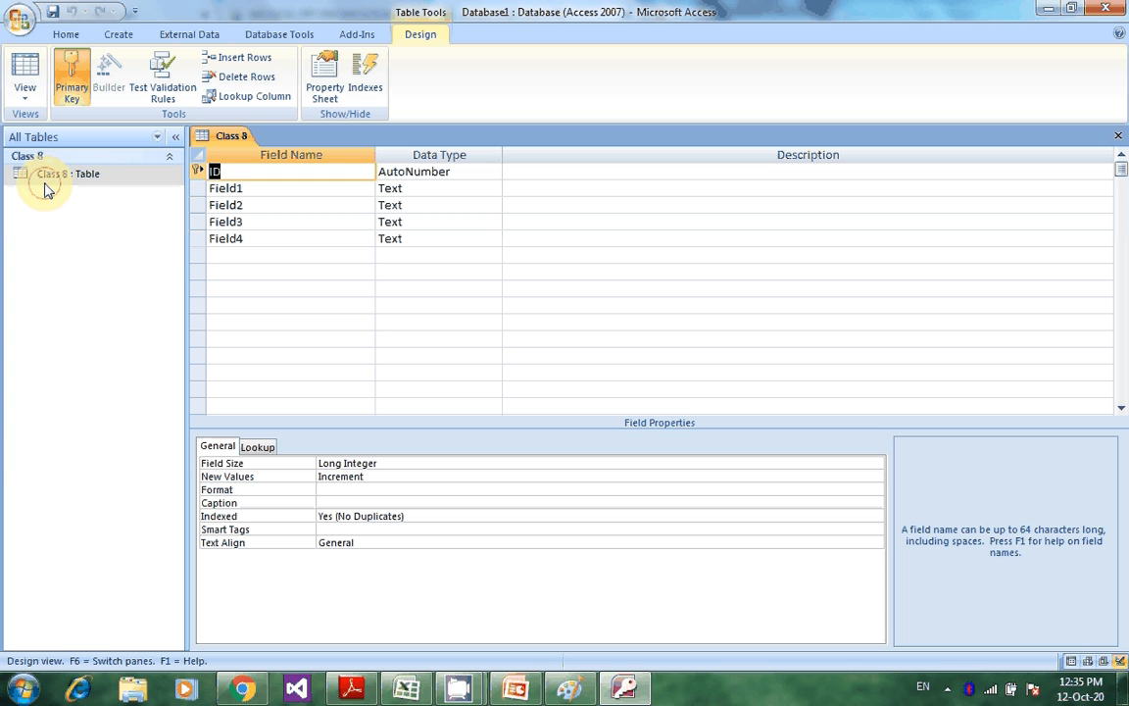
pyautogui.click(82, 182)
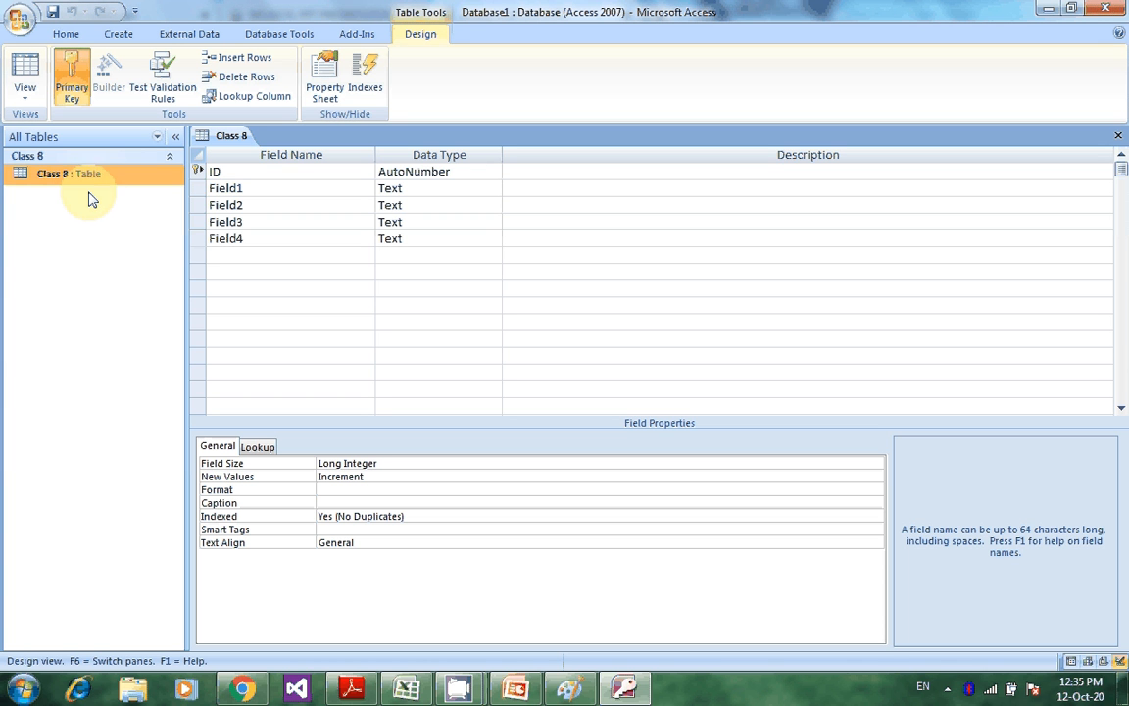
pyautogui.click(24, 98)
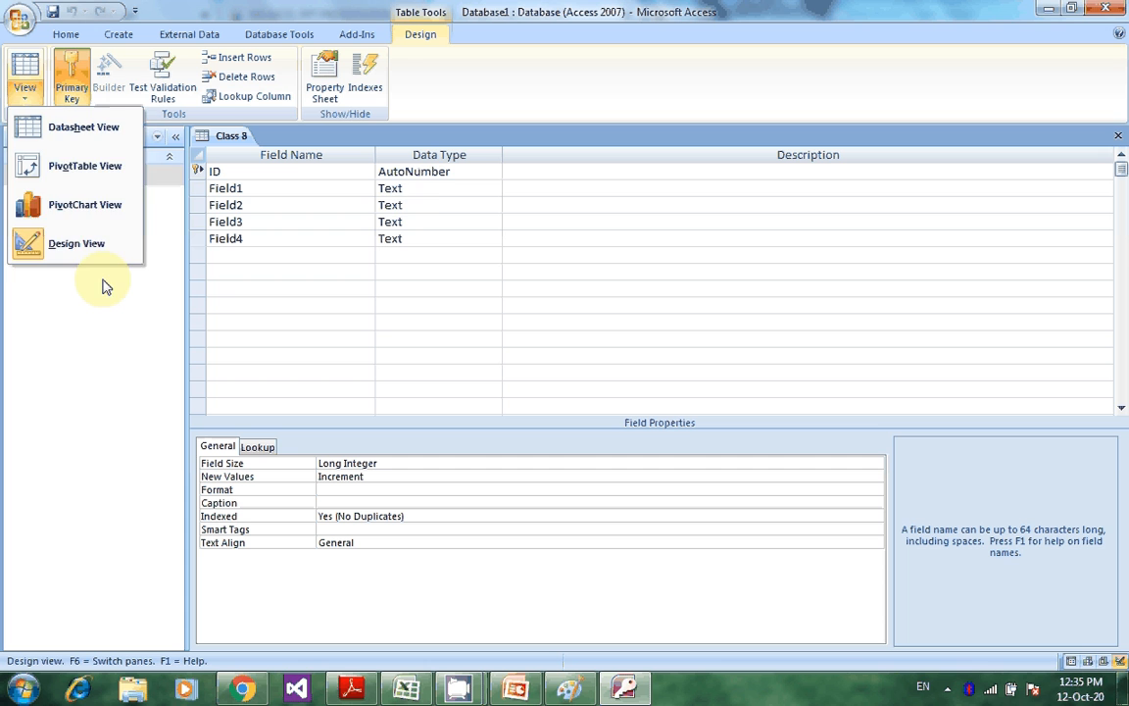
pyautogui.click(87, 251)
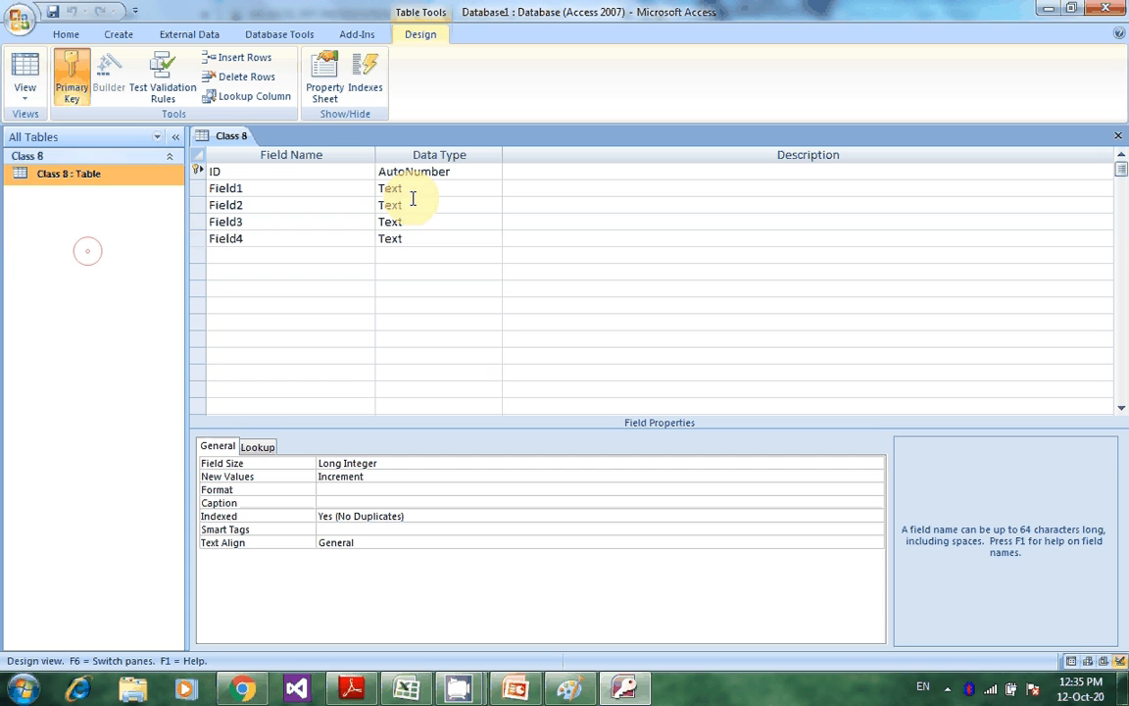
# - Rename Field1 as name, accepting the reserved word as the field name
pyautogui.click(255, 189)
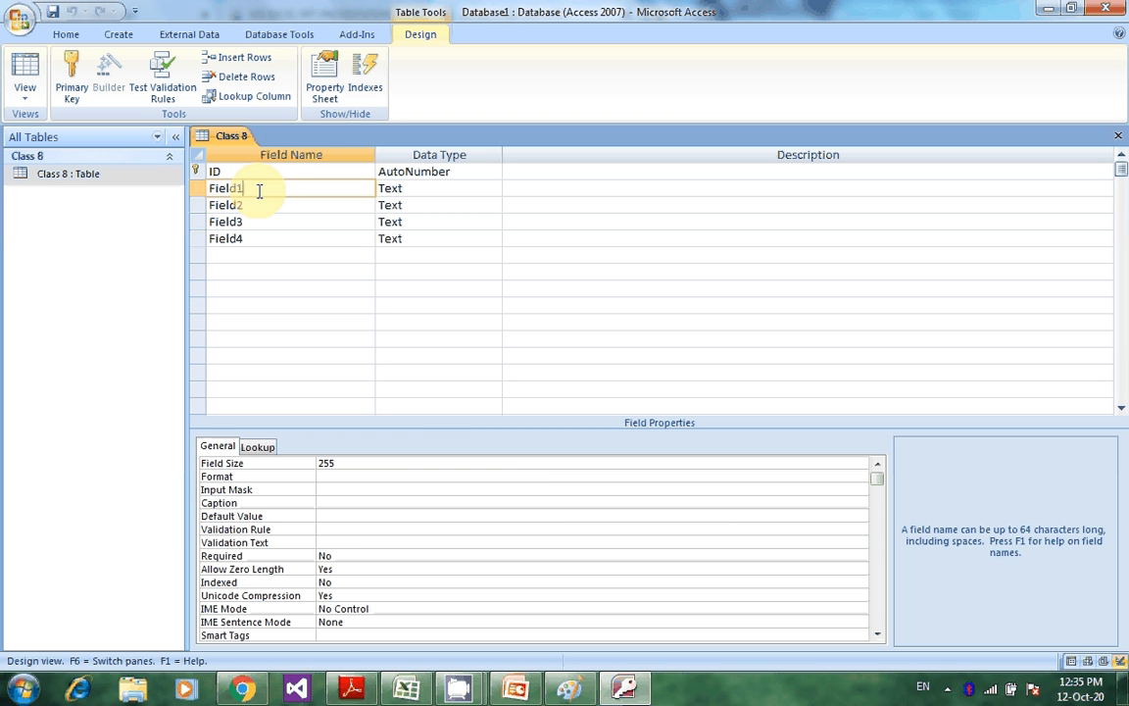
pyautogui.press('BackSpace')
pyautogui.press('BackSpace')
pyautogui.press('BackSpace')
pyautogui.press('BackSpace')
pyautogui.press('BackSpace')
pyautogui.press('BackSpace')
pyautogui.write('name')
pyautogui.press('Tab')
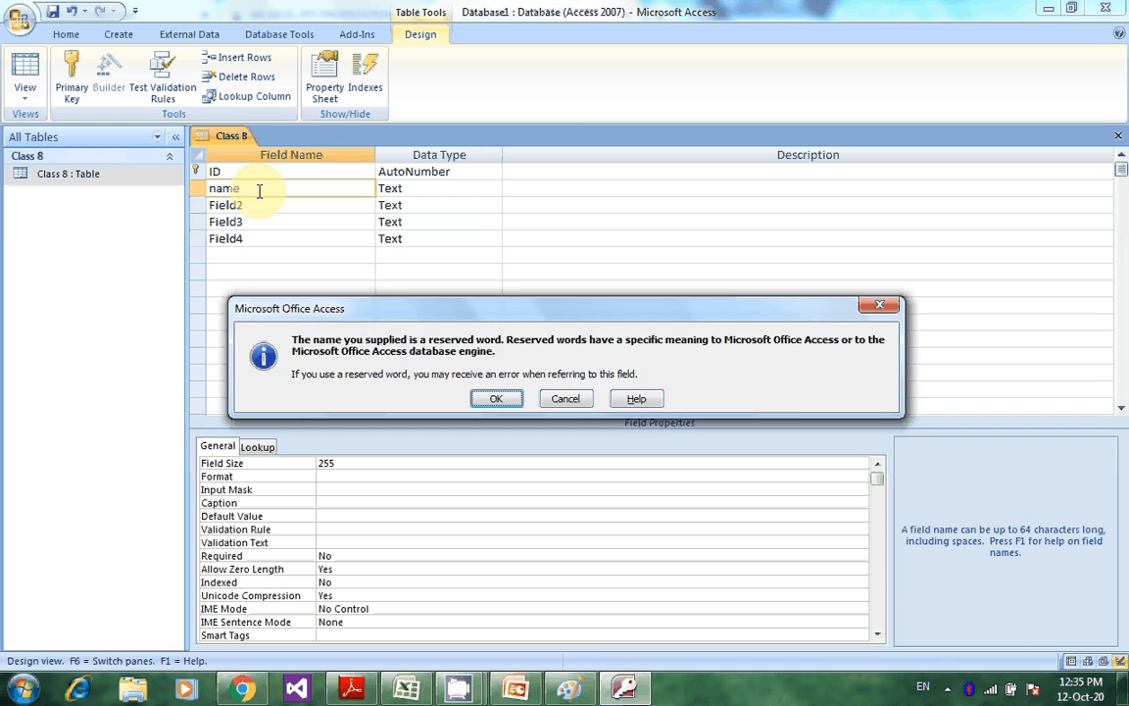
pyautogui.click(495, 397)
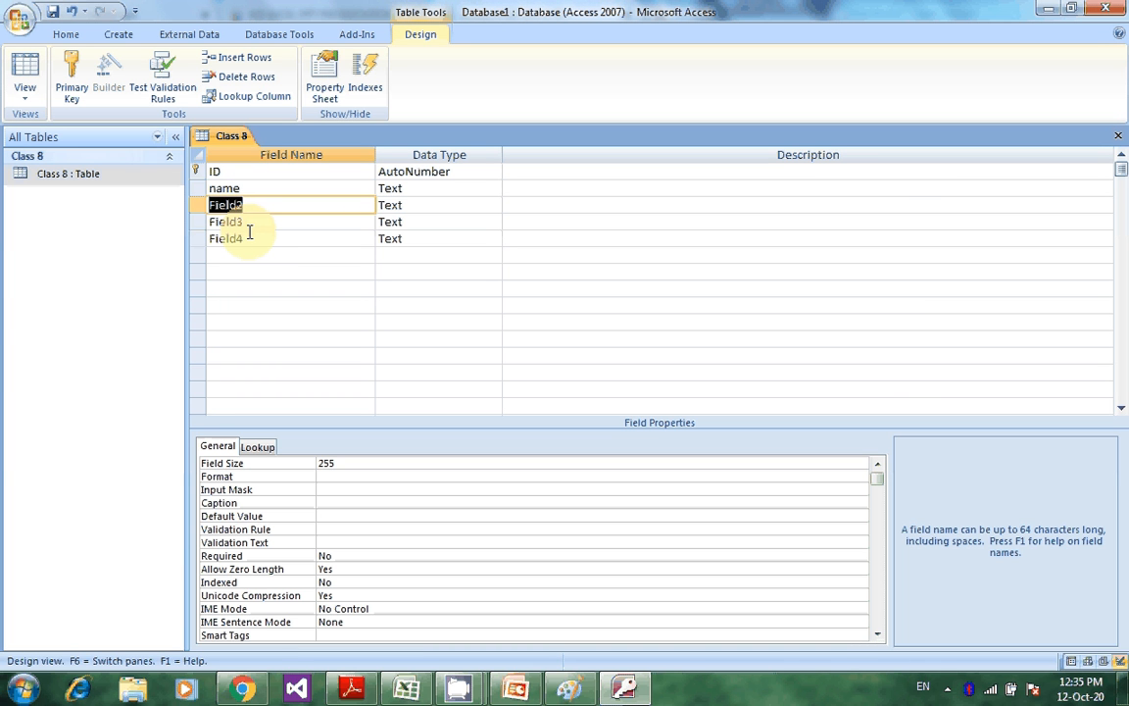
# - Rename the field directly below ID as Roll no
pyautogui.press('Up')
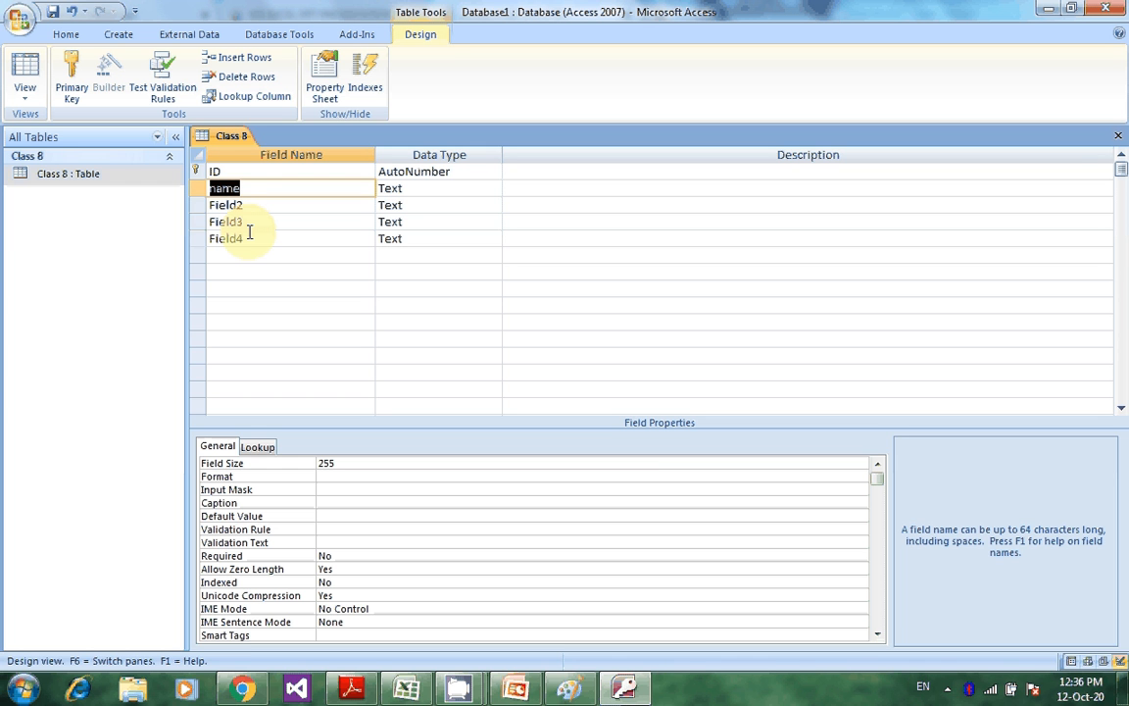
pyautogui.write('Rool no')
pyautogui.press('Up')
pyautogui.press('Down')
pyautogui.write('Roll no')
pyautogui.press('Down')
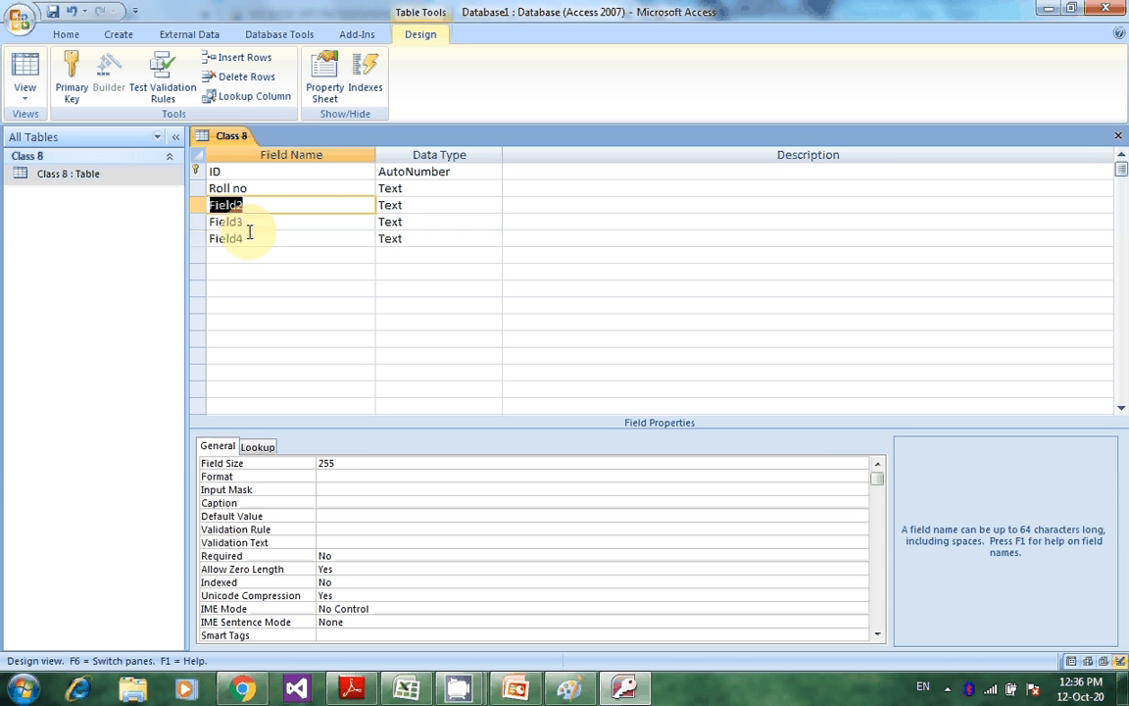
# - Rename Field2 as Name, accepting the reserved word as the field name
pyautogui.write('Name')
pyautogui.press('Down')
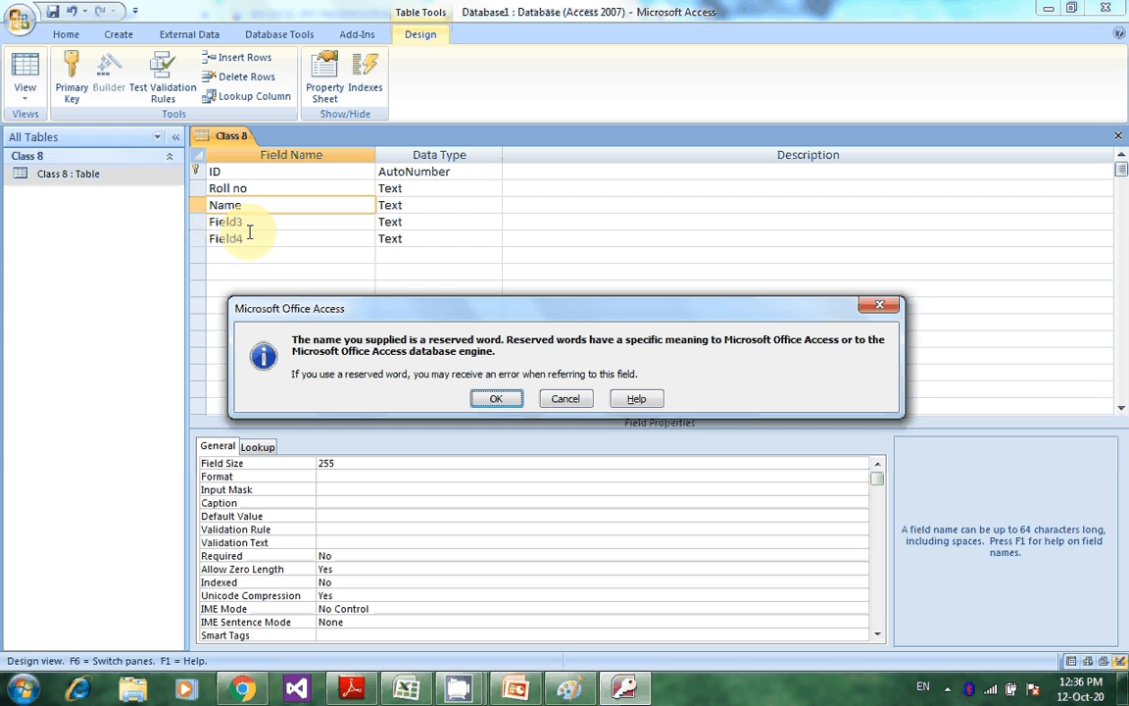
pyautogui.press('Return')
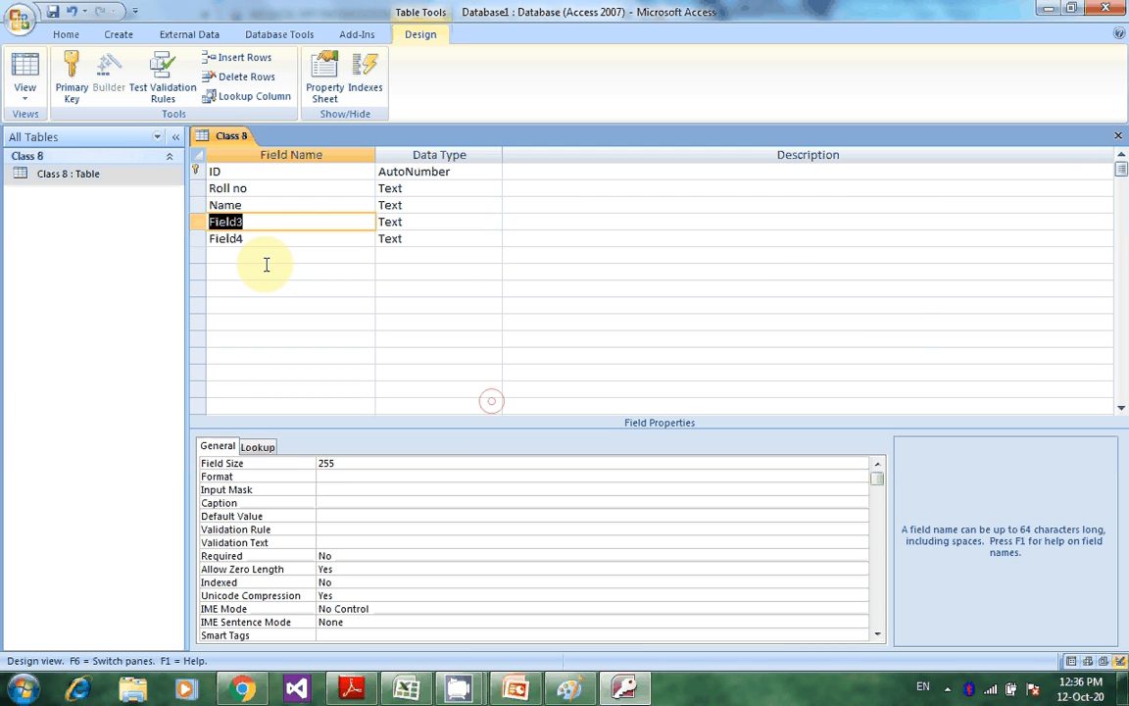
# - Rename Field3 as Address and Field4 as Father's Name
pyautogui.write('A')
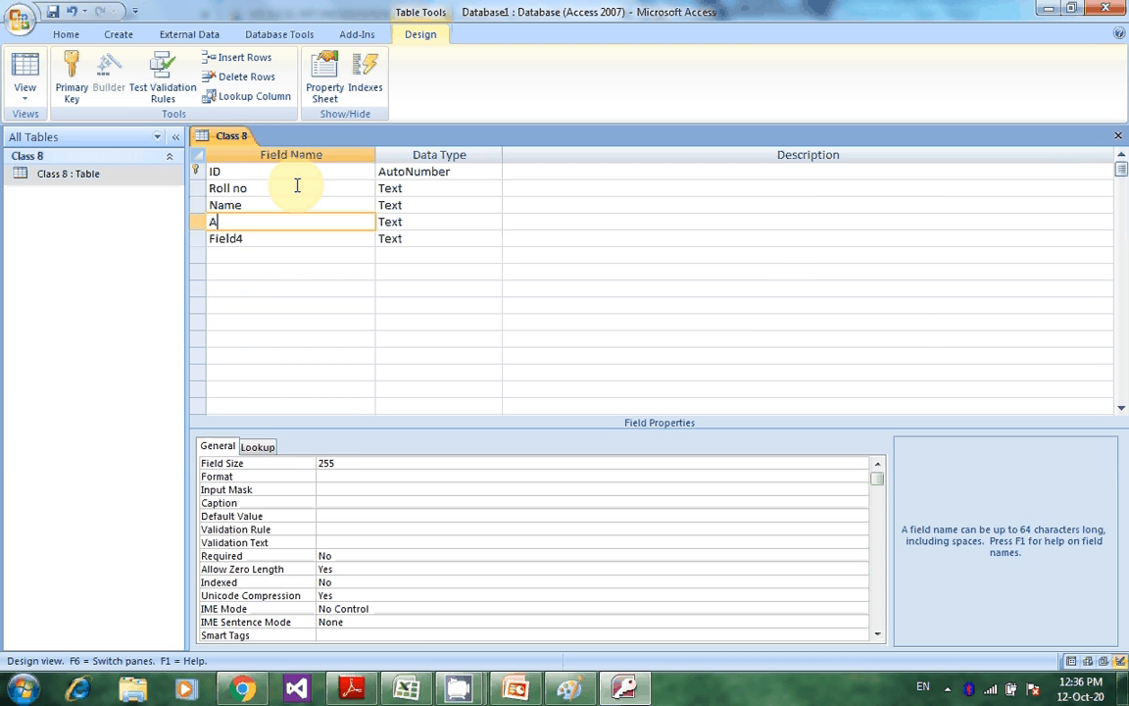
pyautogui.write('ddress')
pyautogui.press('Down')
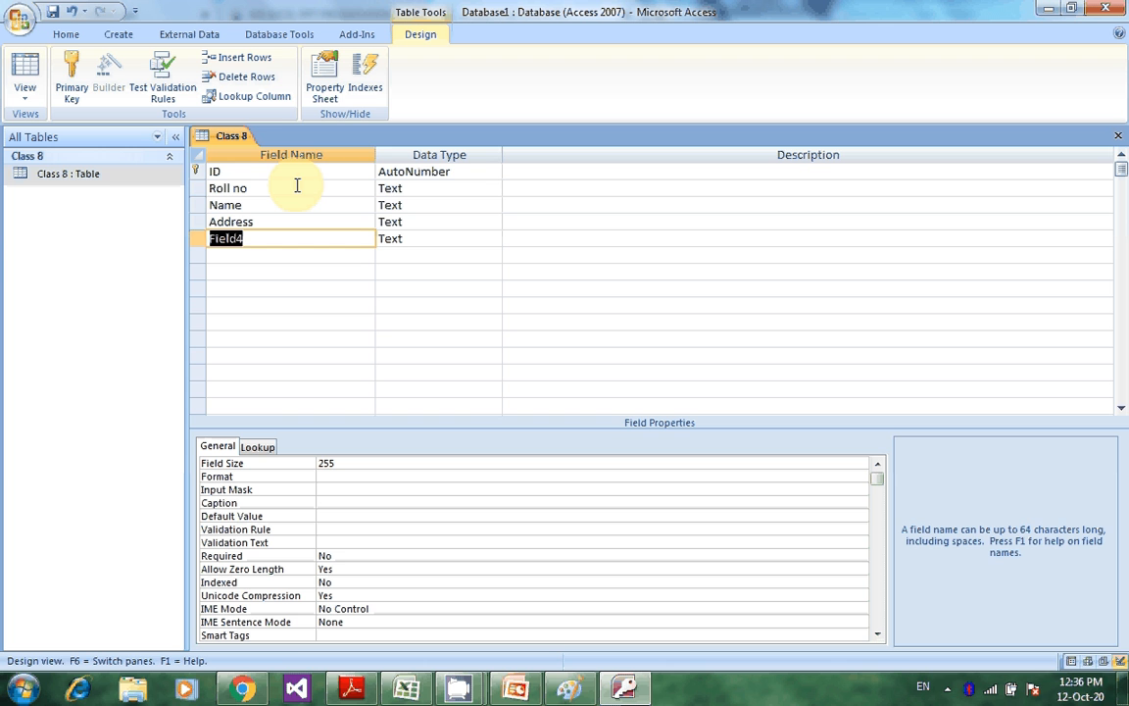
pyautogui.write('Fat')
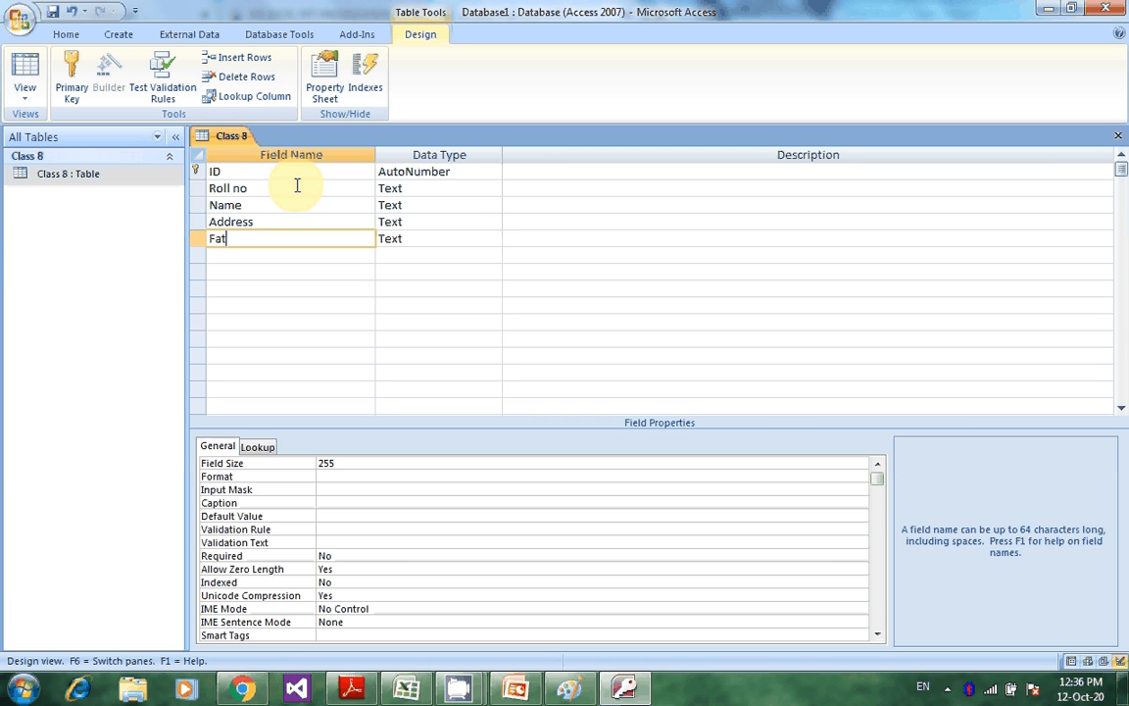
pyautogui.write("her's Name")
pyautogui.click(419, 174)
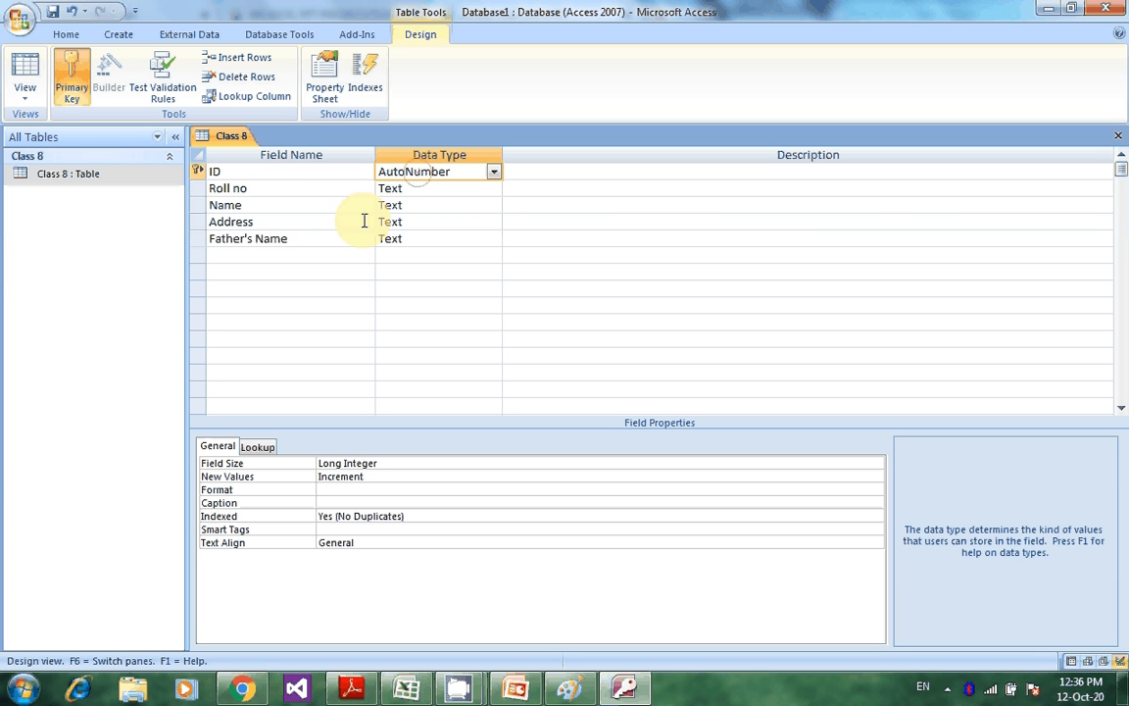
# - Clear the field name of the ID primary key field
pyautogui.click(261, 174)
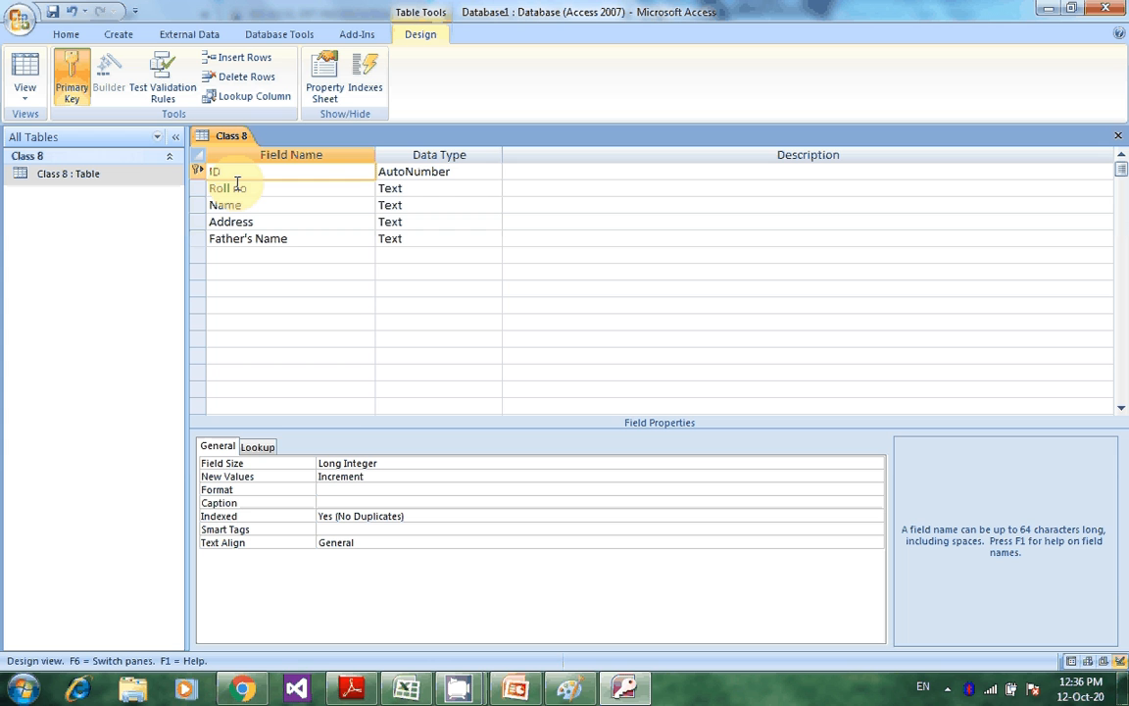
pyautogui.press('BackSpace')
pyautogui.press('BackSpace')
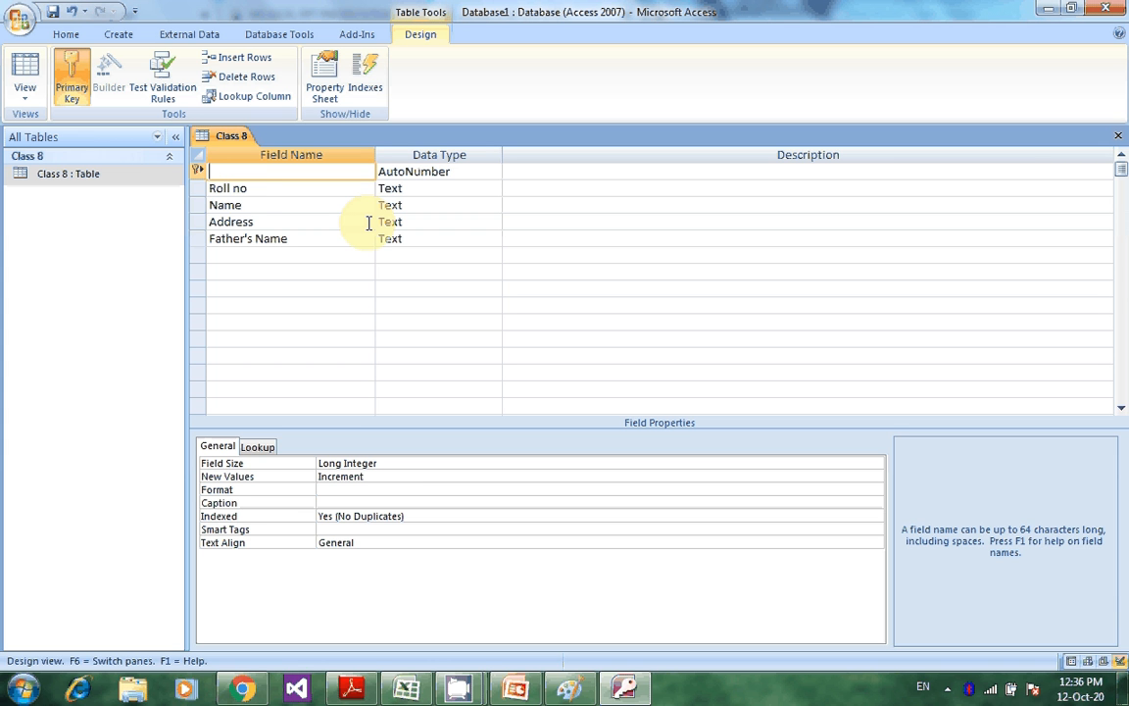
# - Move the field name Roll no from the second row into the empty primary key row
pyautogui.click(249, 189)
pyautogui.moveTo(249, 188); pyautogui.dragTo(201, 191)
pyautogui.moveTo(186, 197); pyautogui.dragTo(188, 208)
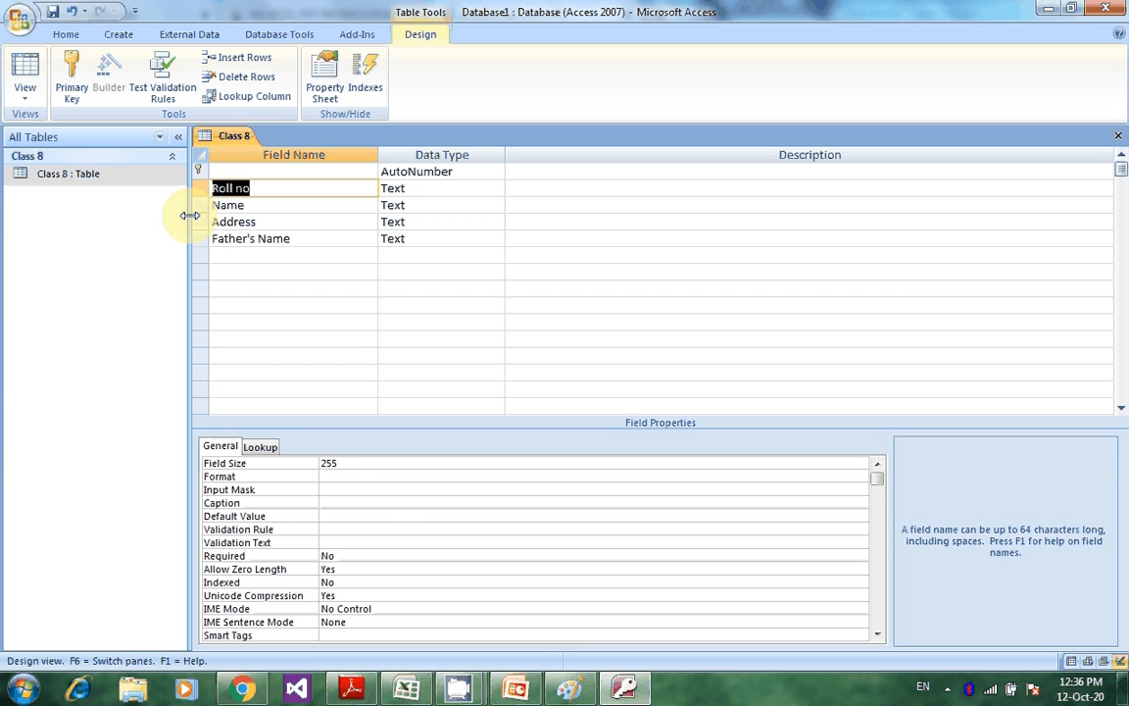
pyautogui.hotkey('ctrl', 'x')
pyautogui.click(232, 173)
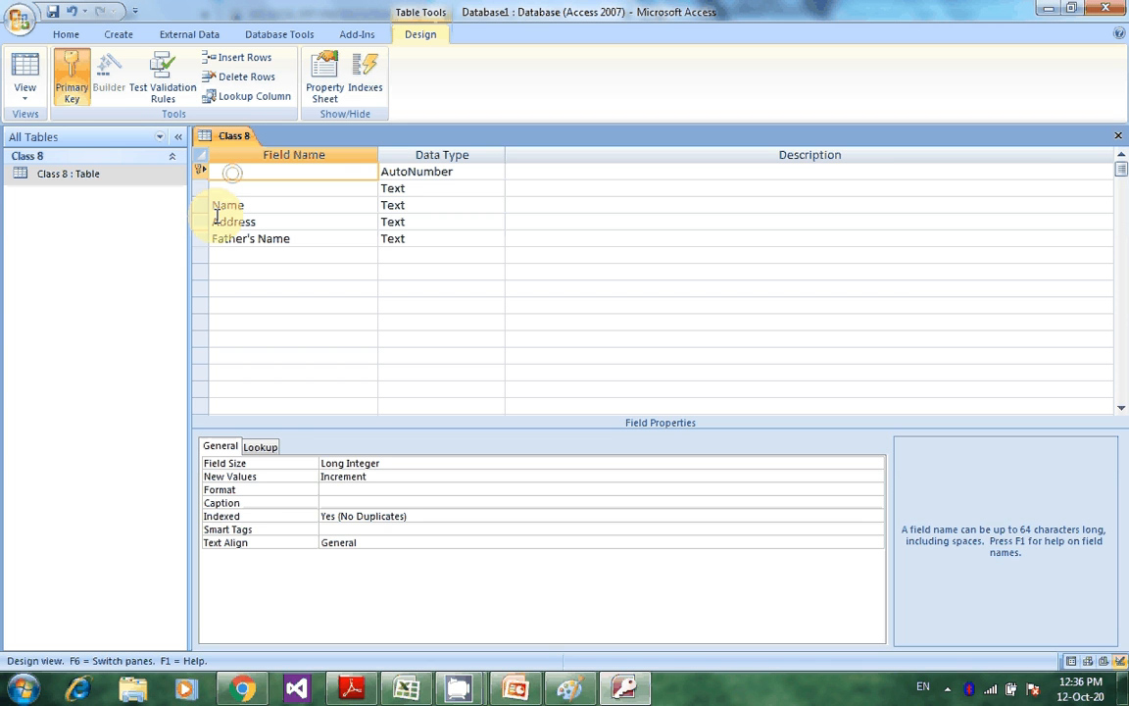
pyautogui.hotkey('ctrl', 'v')
# - Move the field name Name up into the empty second row, accepting the reserved word
pyautogui.click(236, 205)
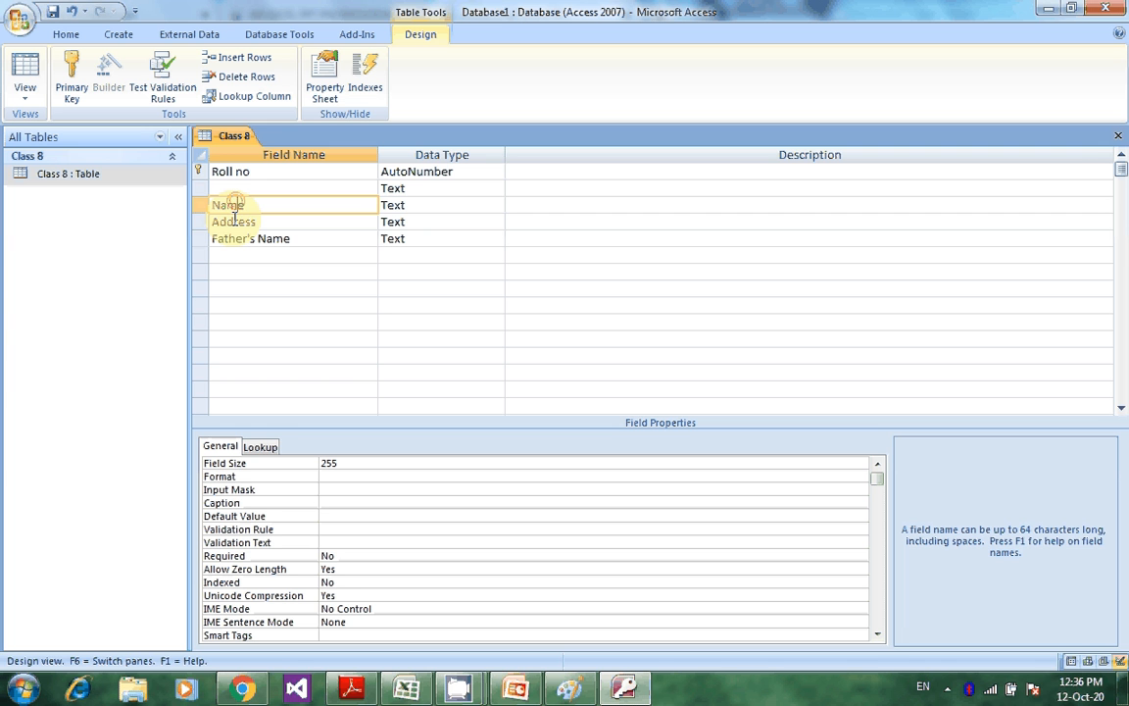
pyautogui.click(194, 210)
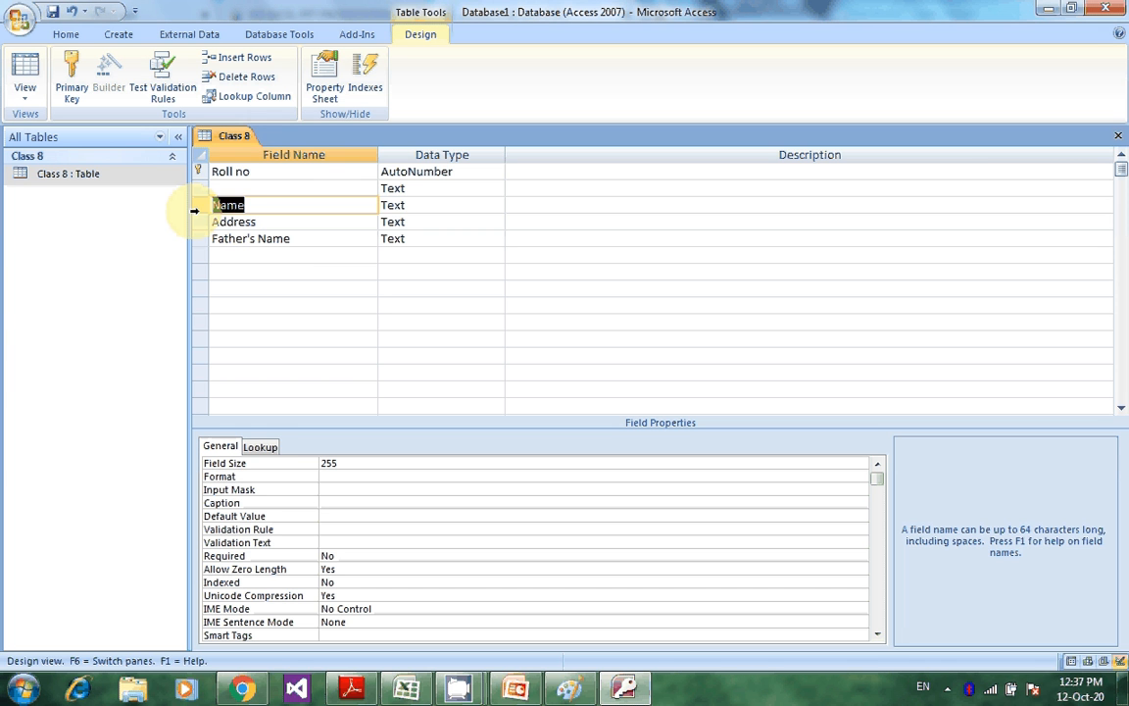
pyautogui.hotkey('ctrl', 'x')
pyautogui.click(214, 187)
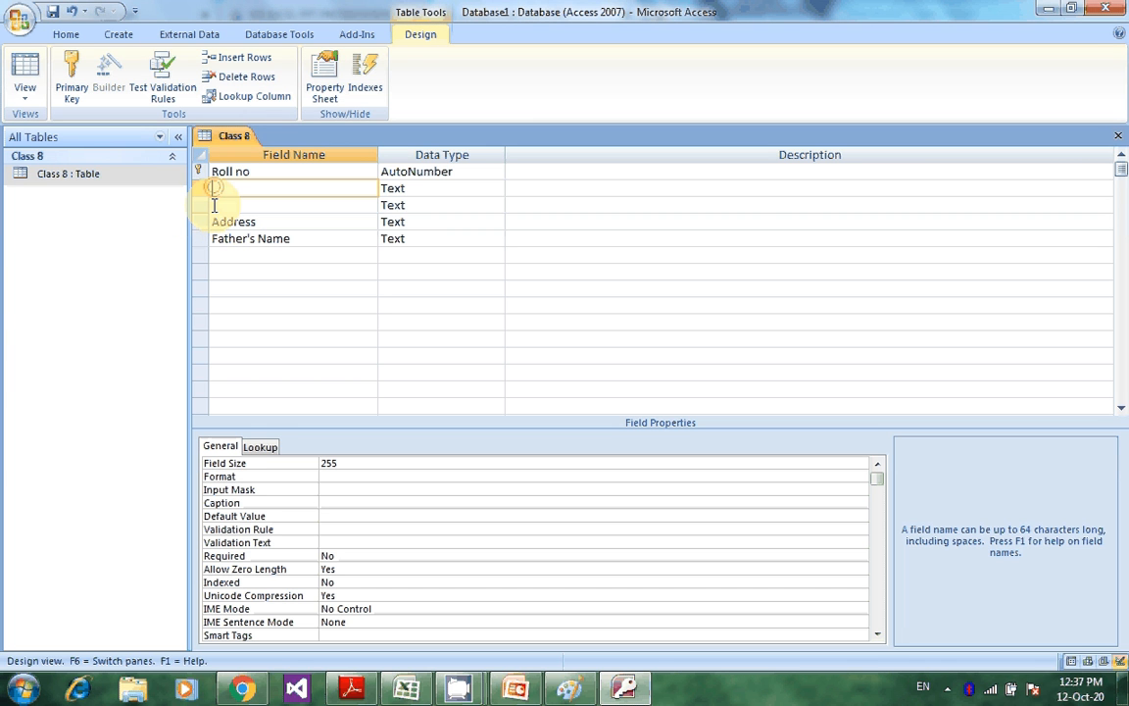
pyautogui.hotkey('ctrl', 'v')
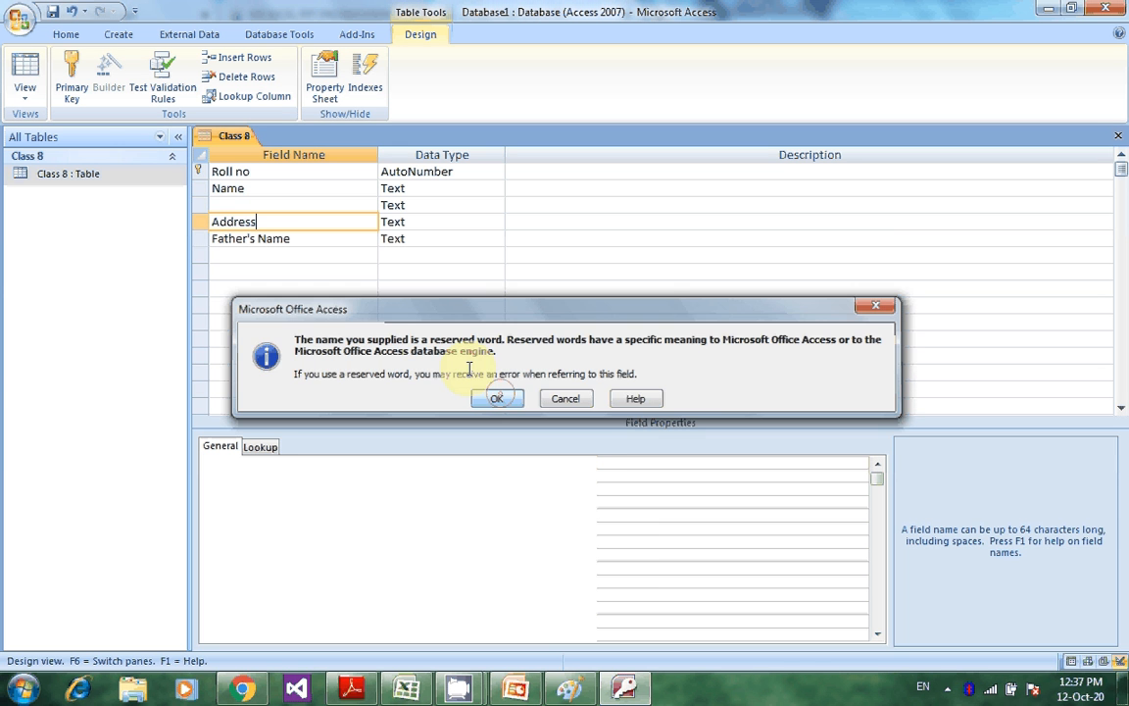
# - Move the field names Address and Father's Name up one row each, leaving the fifth field unnamed
pyautogui.moveTo(285, 221); pyautogui.dragTo(169, 217)
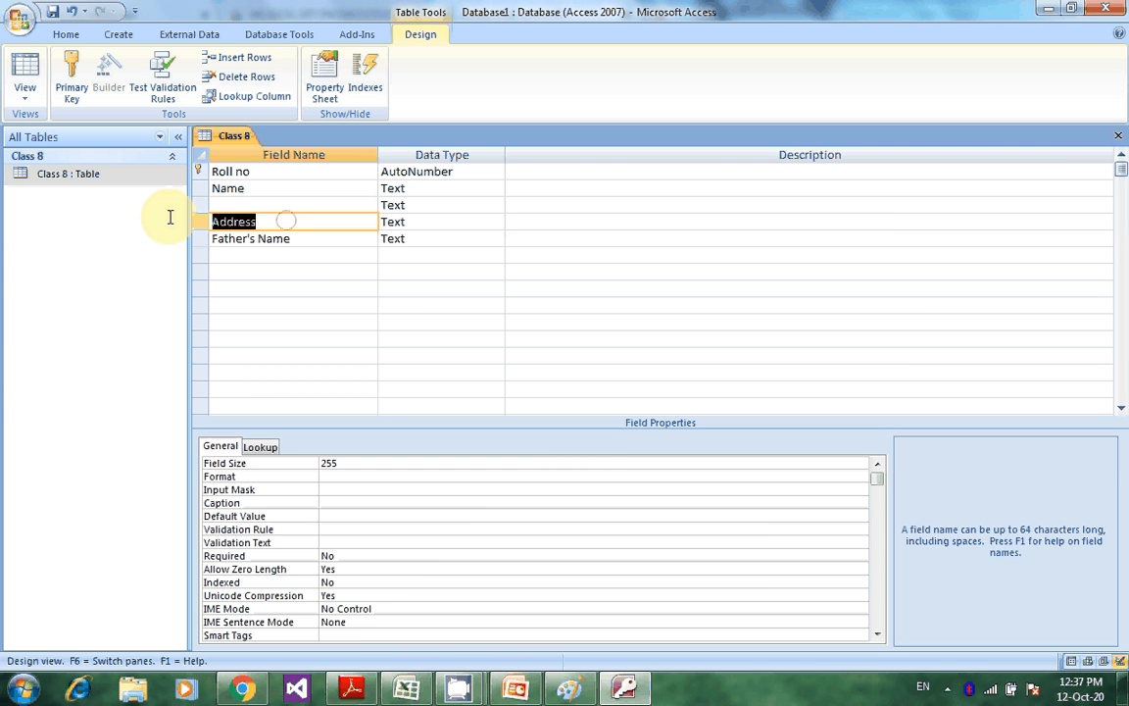
pyautogui.hotkey('ctrl', 'x')
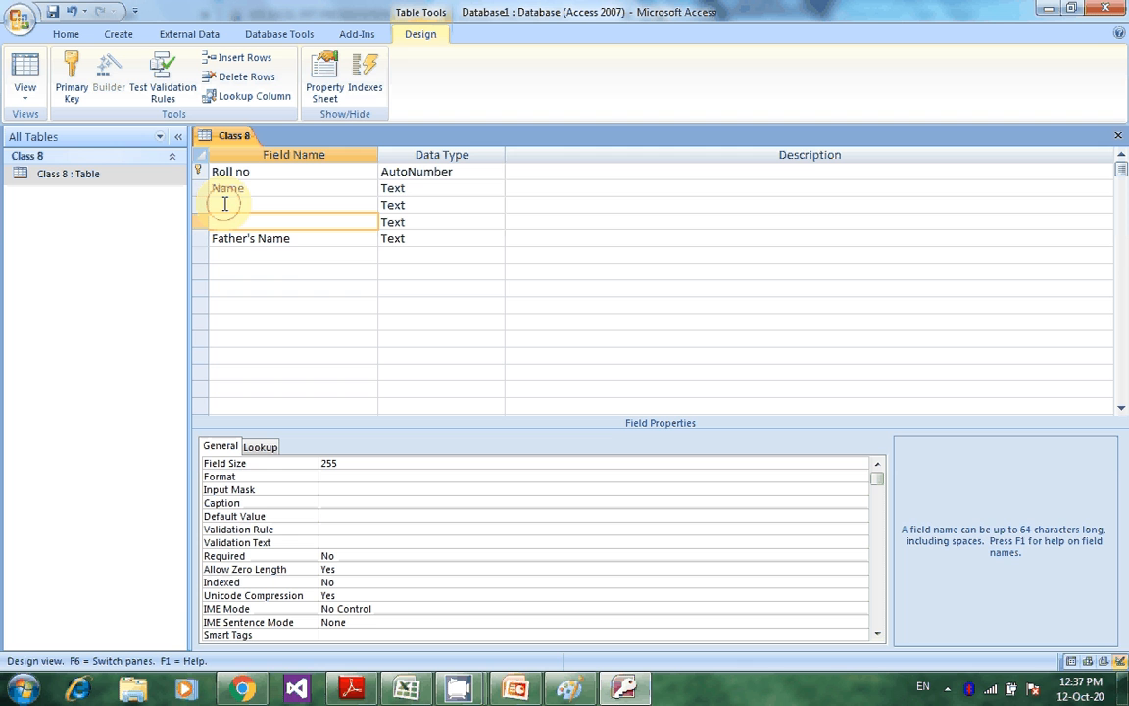
pyautogui.click(224, 204)
pyautogui.hotkey('ctrl', 'v')
pyautogui.moveTo(307, 239); pyautogui.dragTo(160, 241)
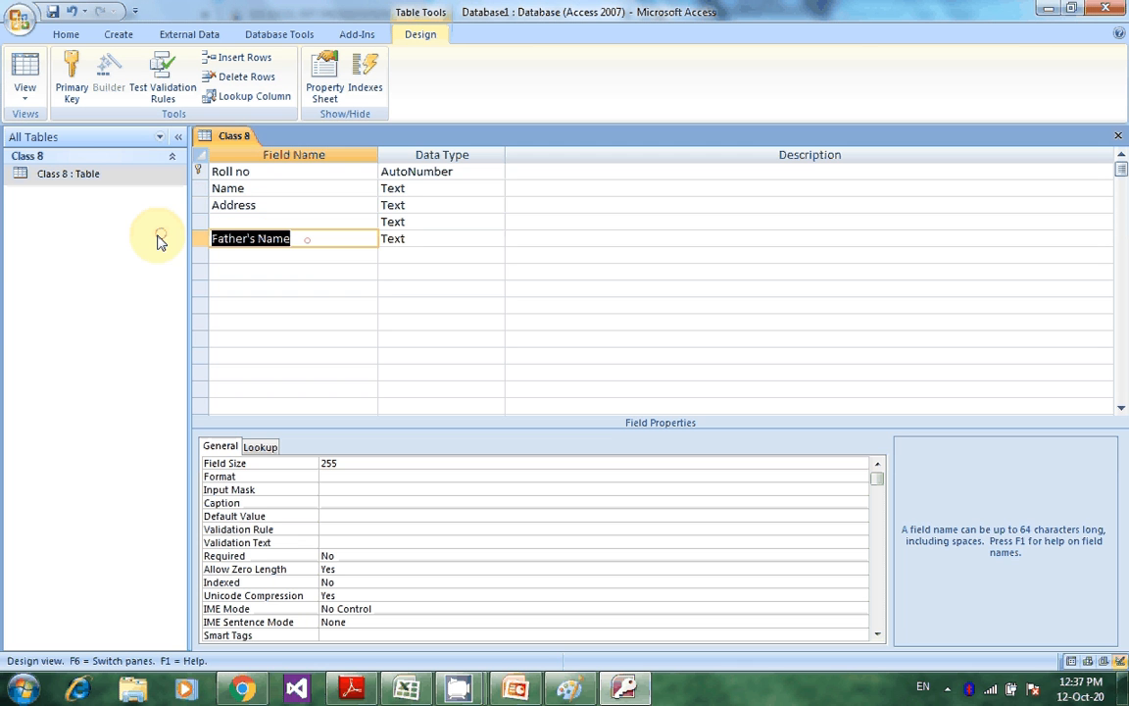
pyautogui.hotkey('ctrl', 'x')
pyautogui.click(223, 224)
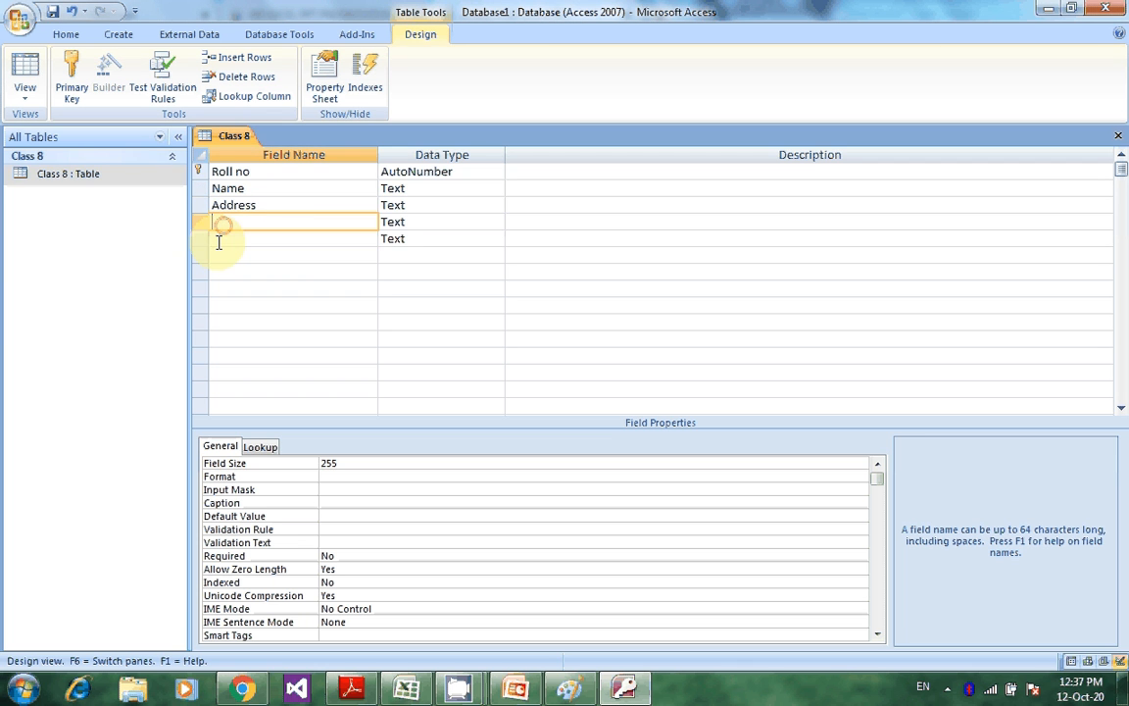
pyautogui.hotkey('ctrl', 'v')
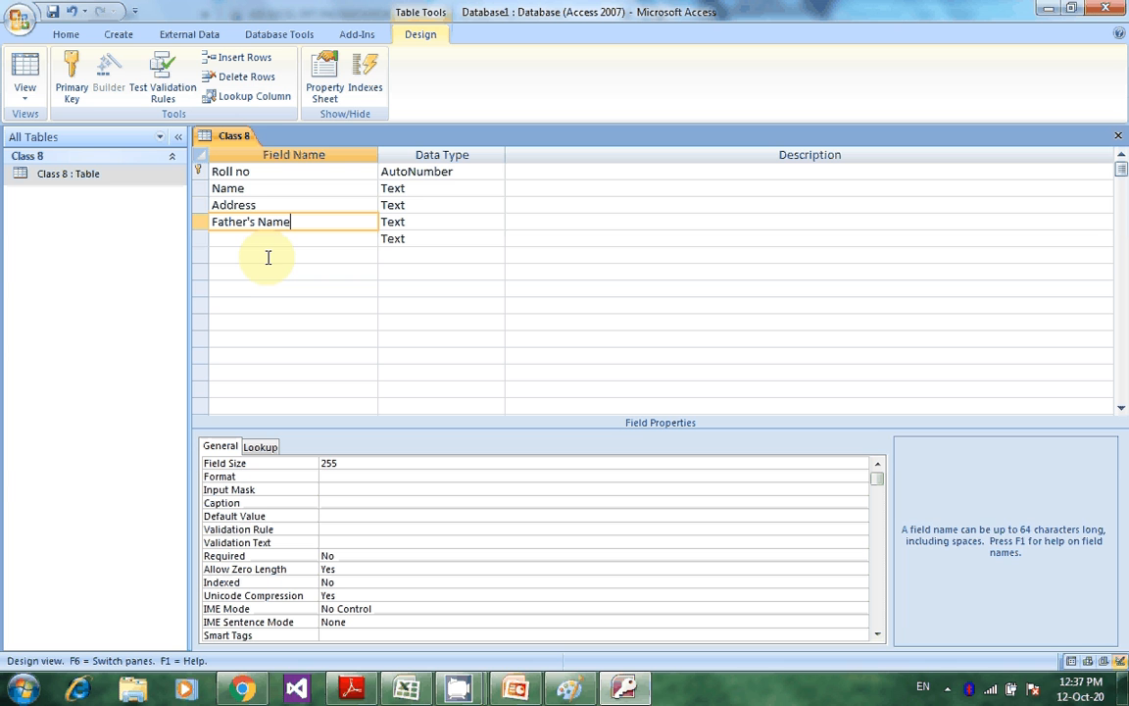
# - Increase the row height of the field grid to about double
pyautogui.click(255, 173)
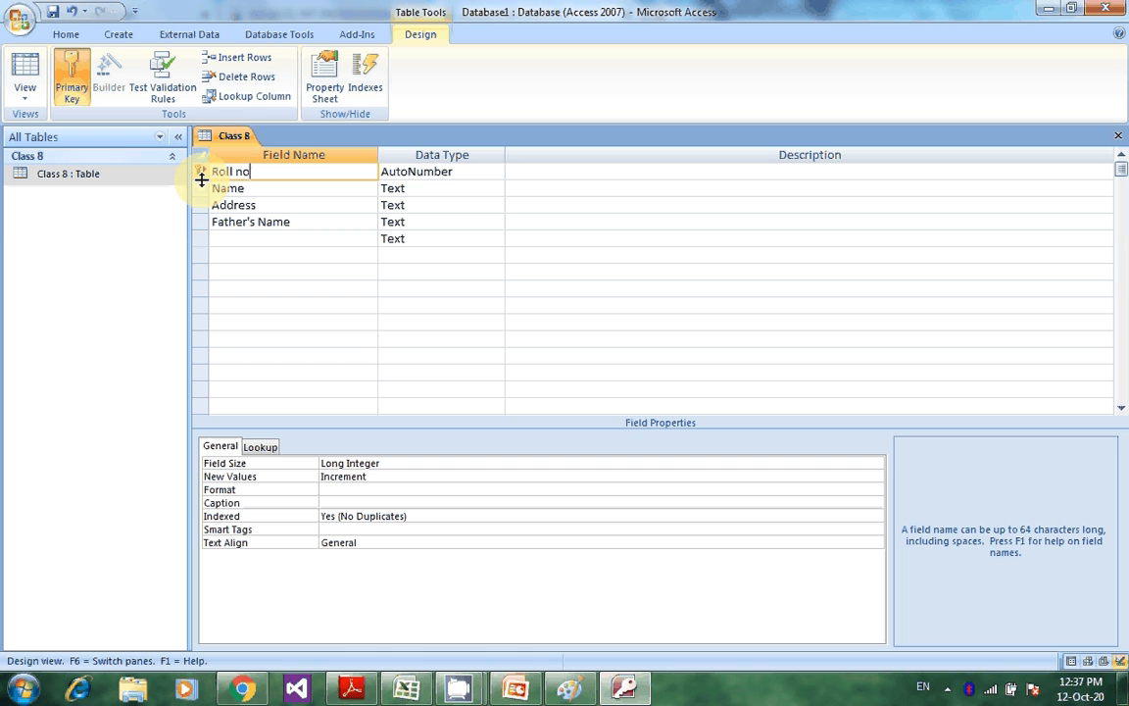
pyautogui.moveTo(200, 179); pyautogui.dragTo(201, 196)
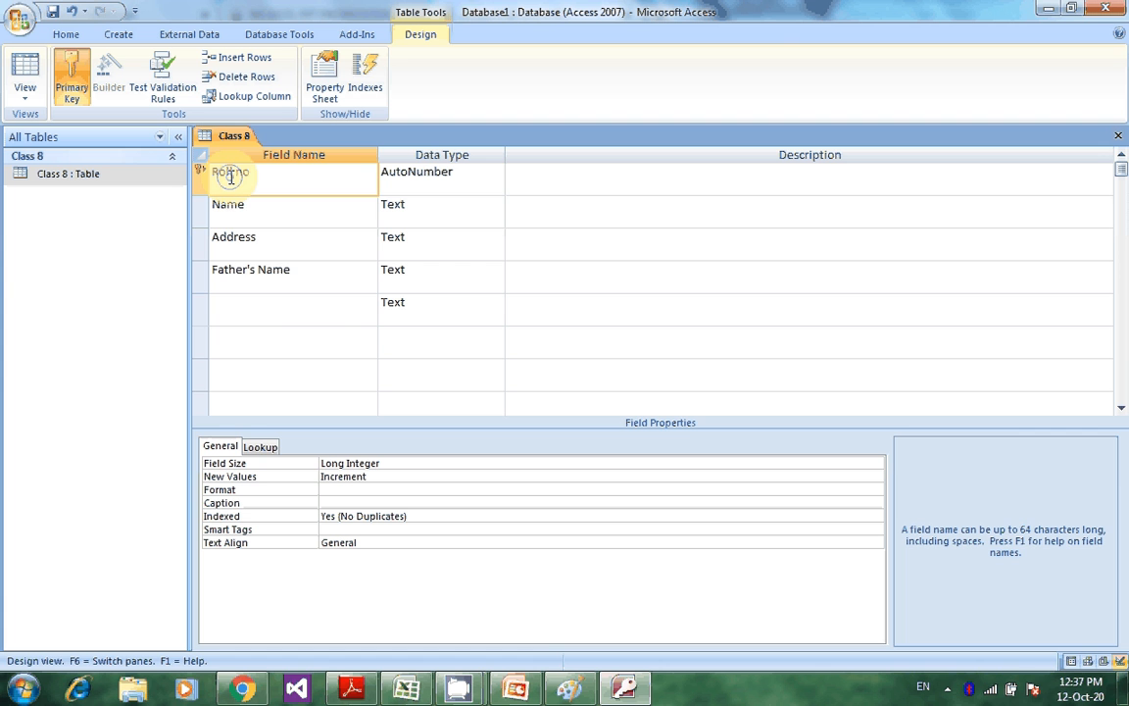
# - Remove the primary key from the Roll no field and assign it again
pyautogui.rightClick(230, 174)
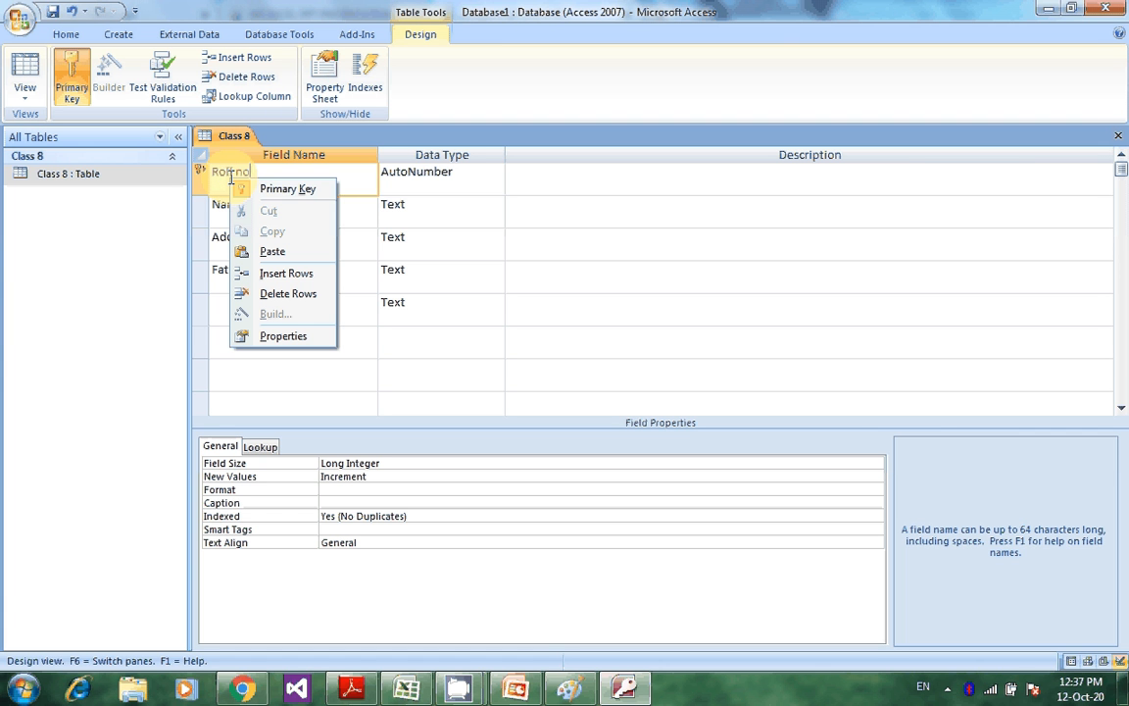
pyautogui.click(281, 193)
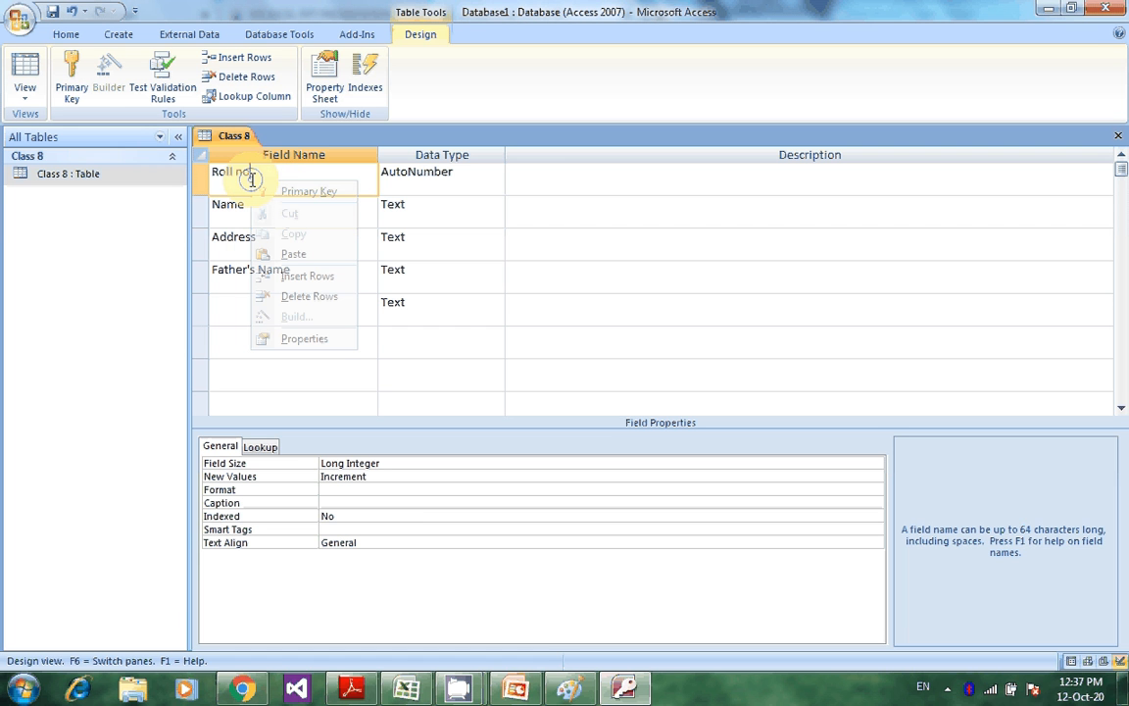
pyautogui.click(292, 194)
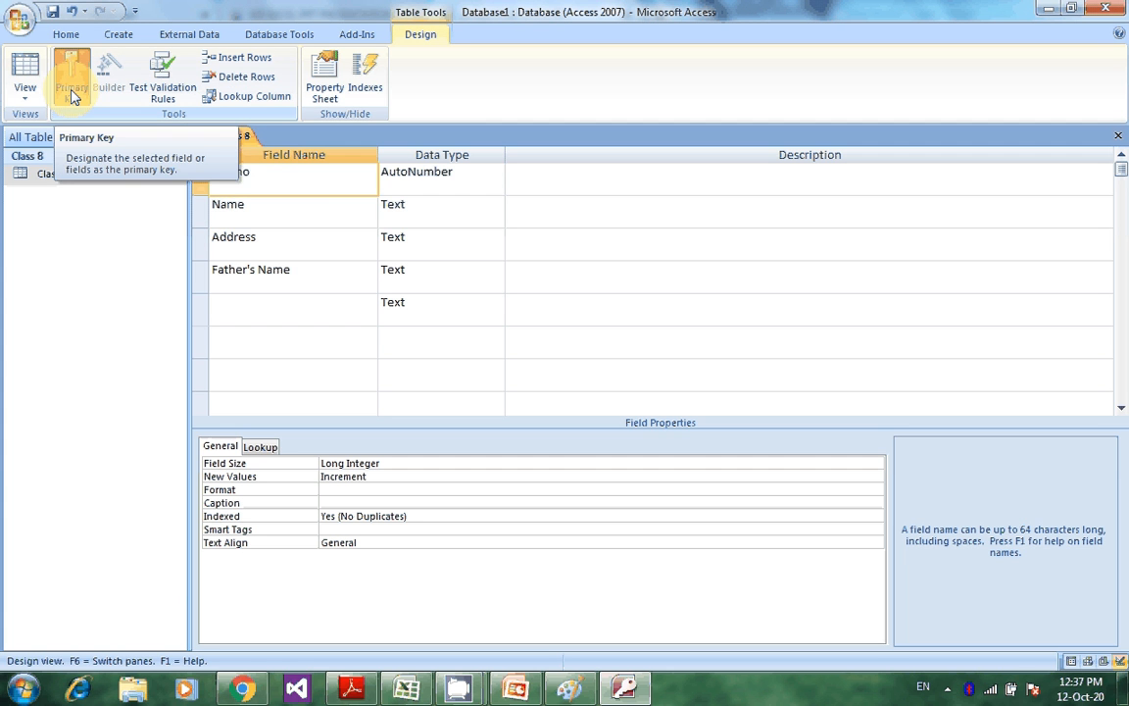
pyautogui.click(249, 186)
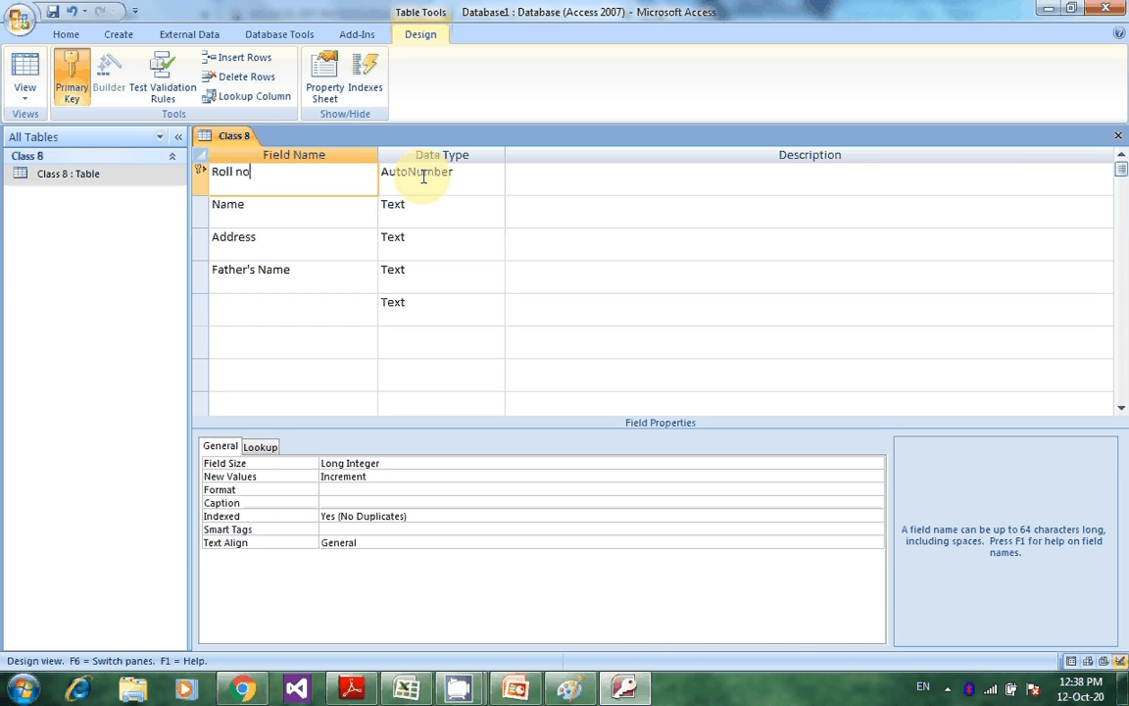
# - Set the data type of the Roll no field to Number
pyautogui.click(424, 177)
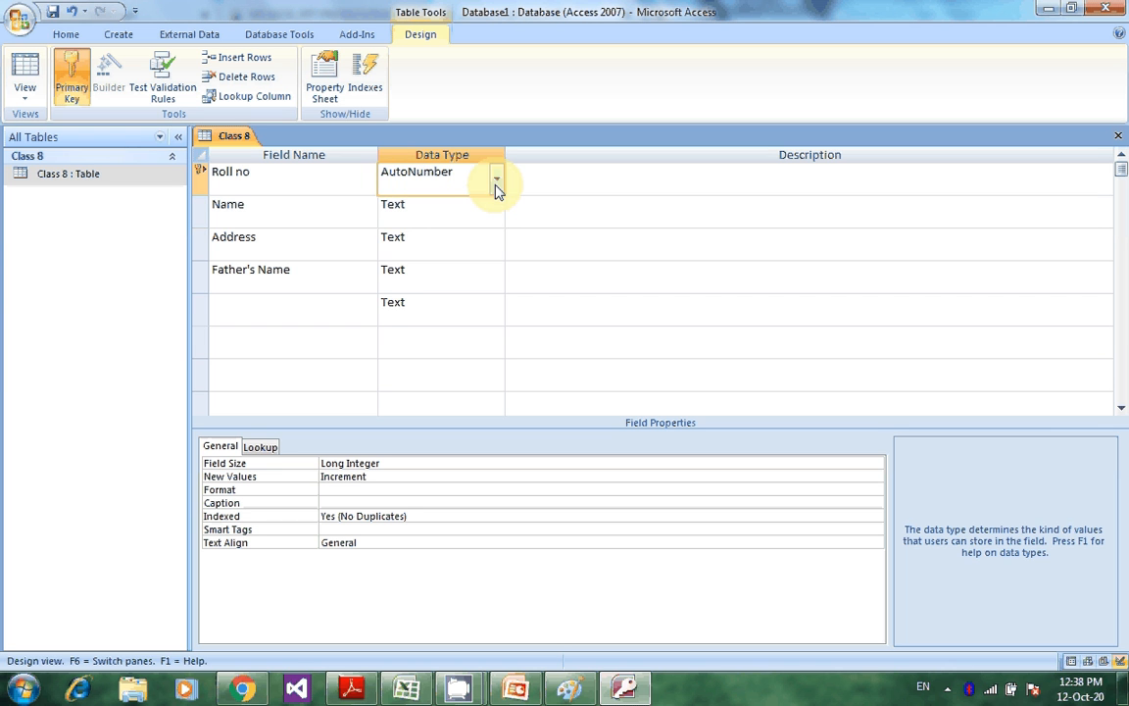
pyautogui.click(497, 182)
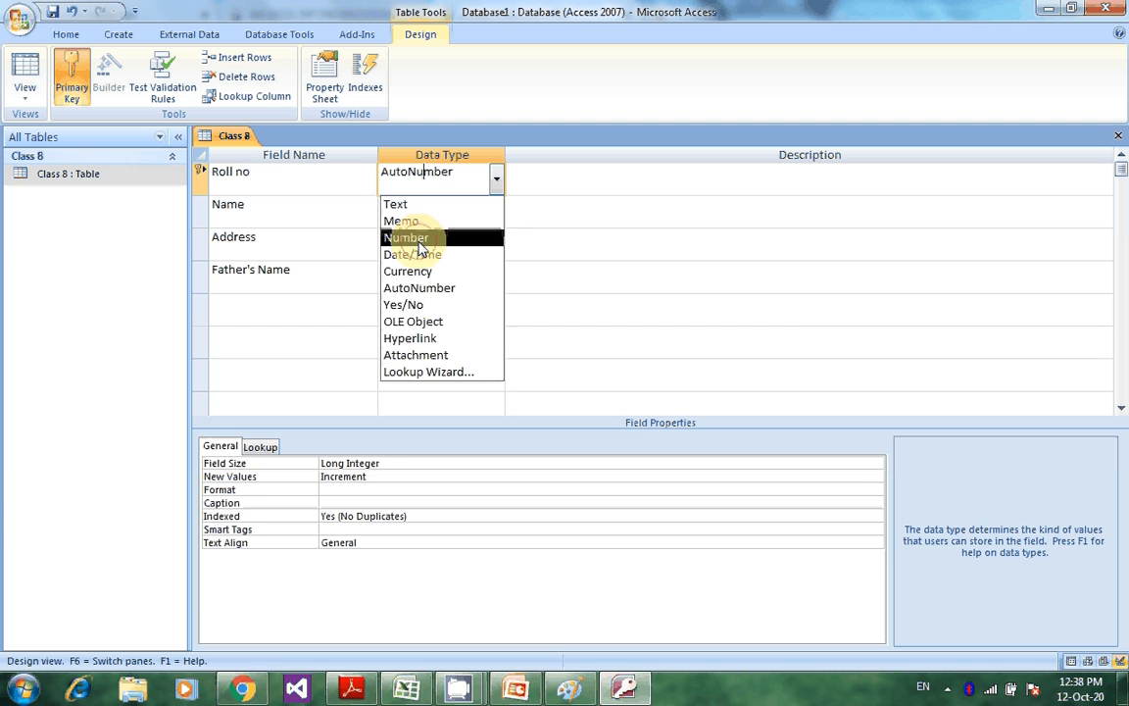
pyautogui.click(419, 241)
pyautogui.click(455, 220)
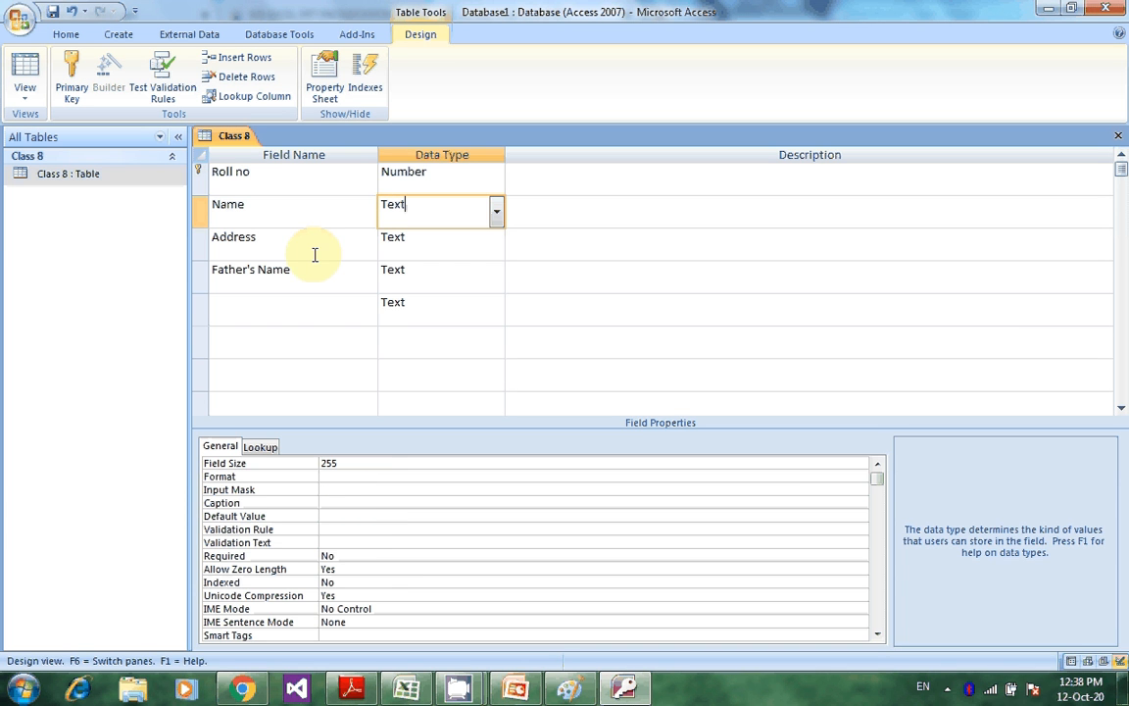
# - Set the data type of Address to Memo and choose Text for Father's Name
pyautogui.click(471, 250)
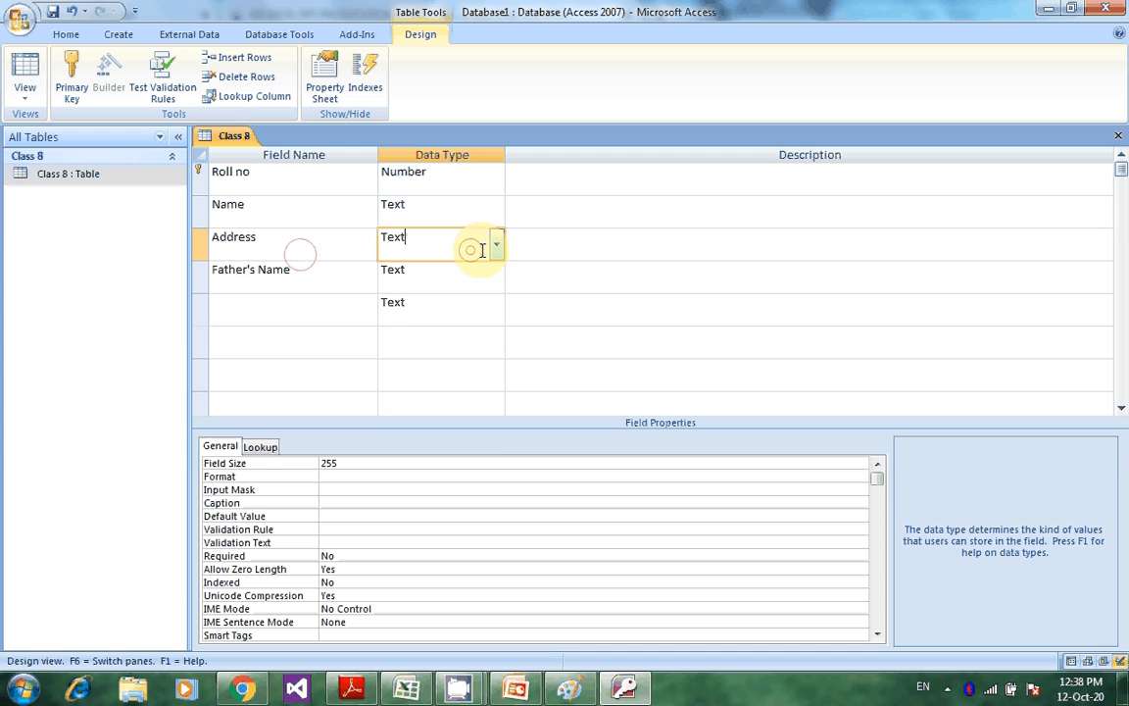
pyautogui.click(495, 246)
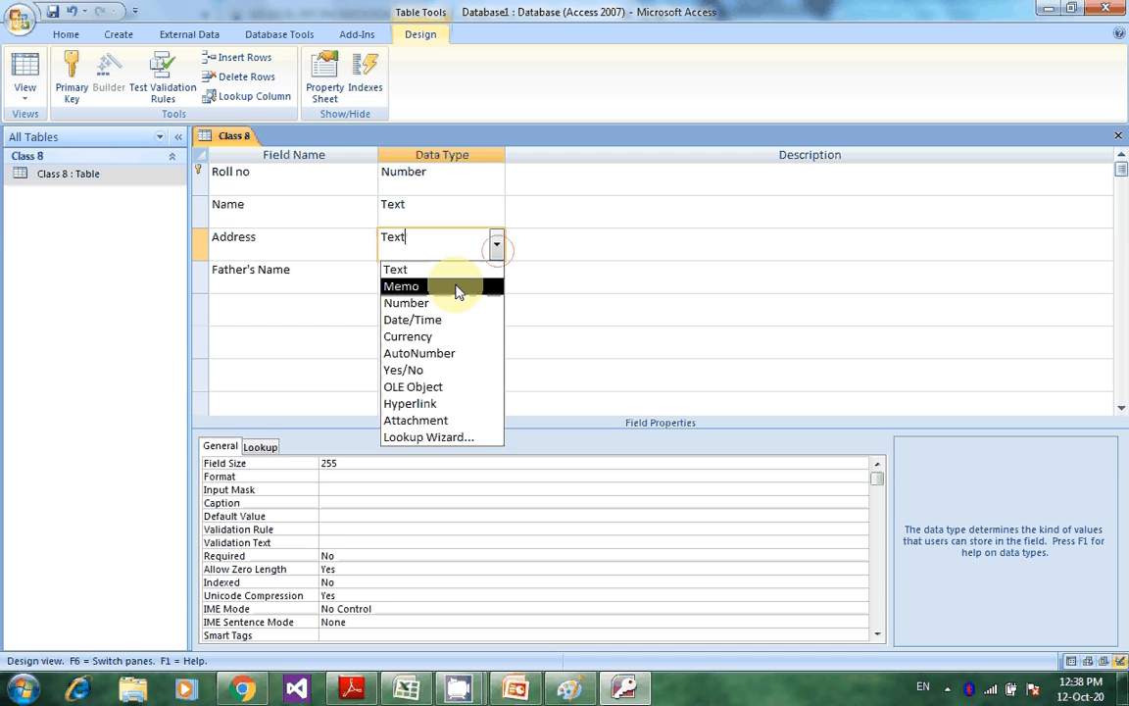
pyautogui.click(447, 286)
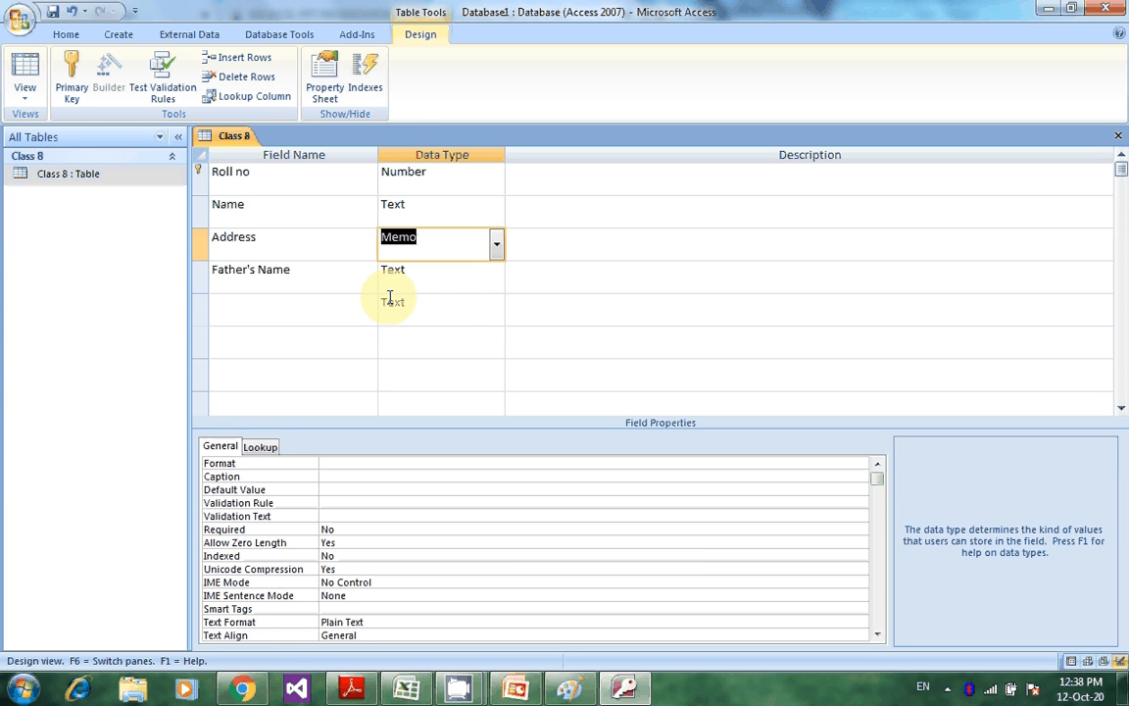
pyautogui.click(470, 278)
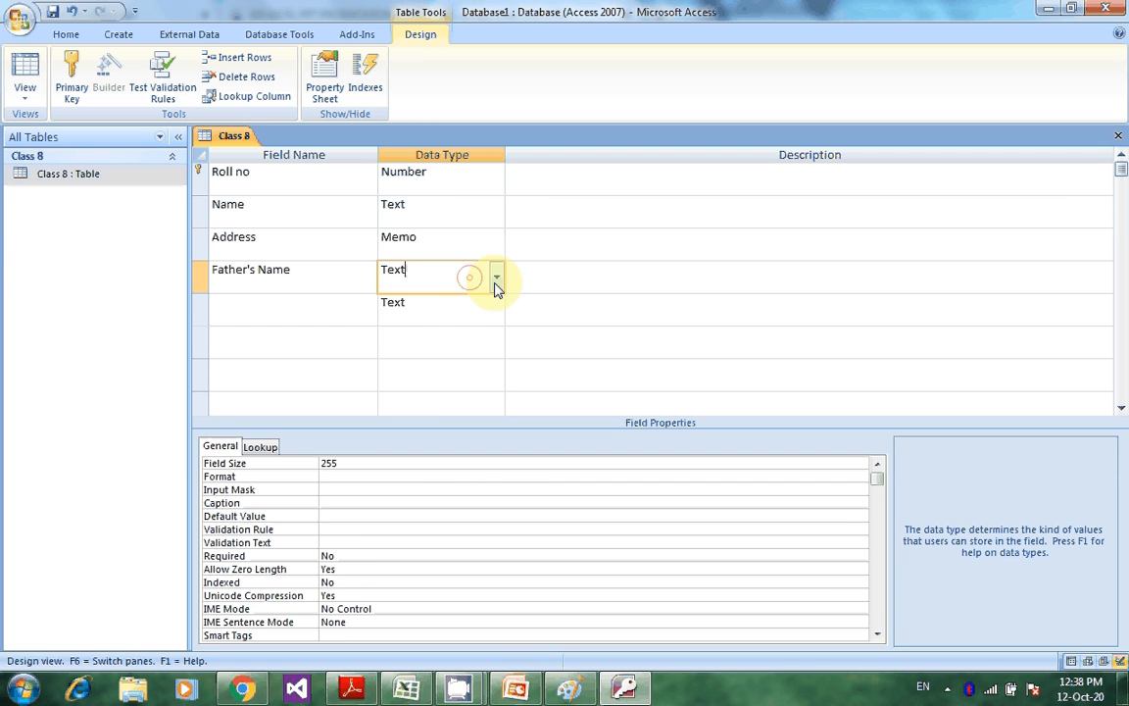
pyautogui.click(497, 279)
pyautogui.click(468, 305)
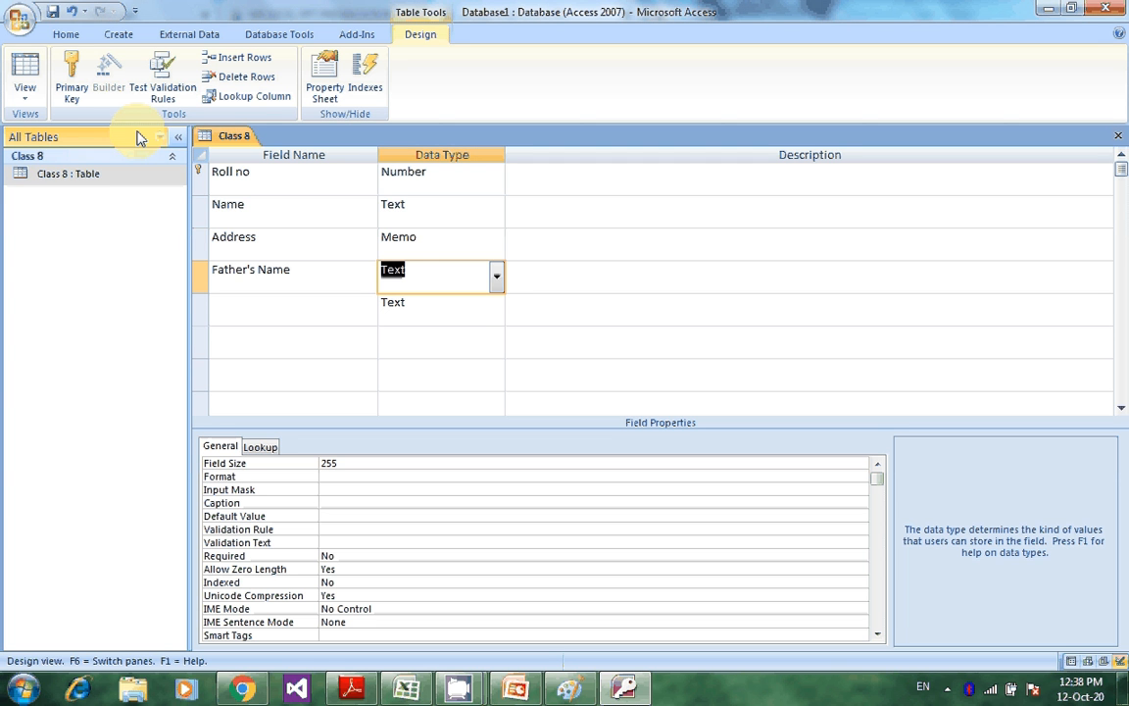
# - Try to save the table and switch it to Datasheet View
pyautogui.click(25, 94)
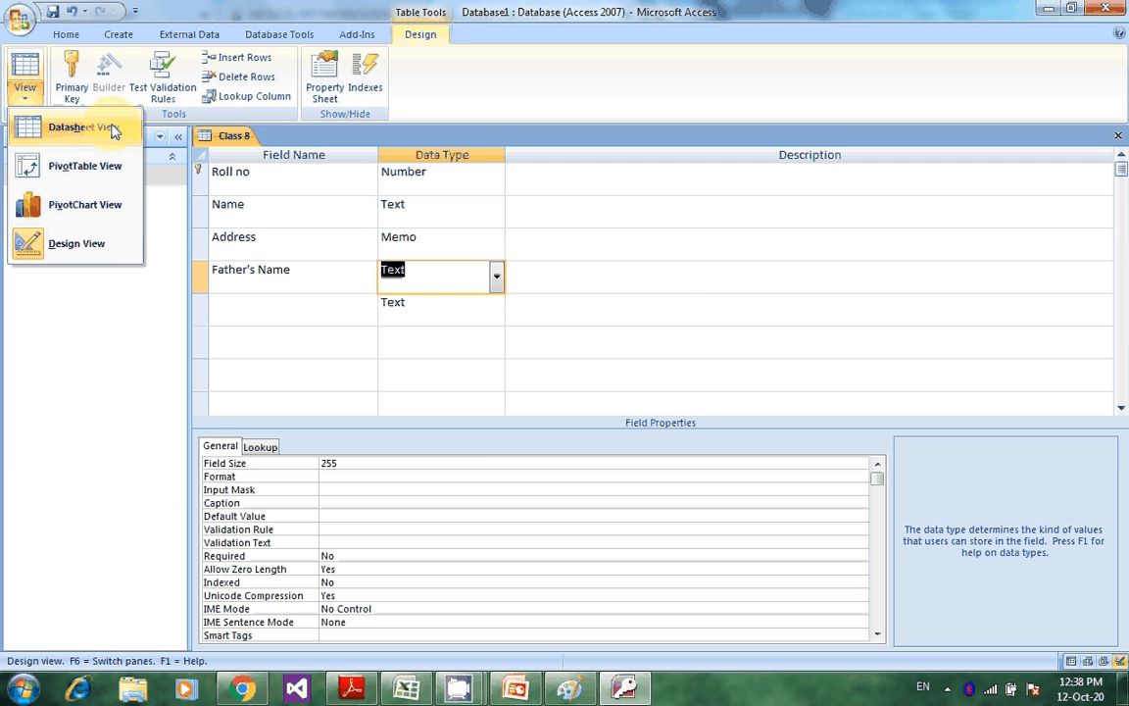
pyautogui.click(114, 131)
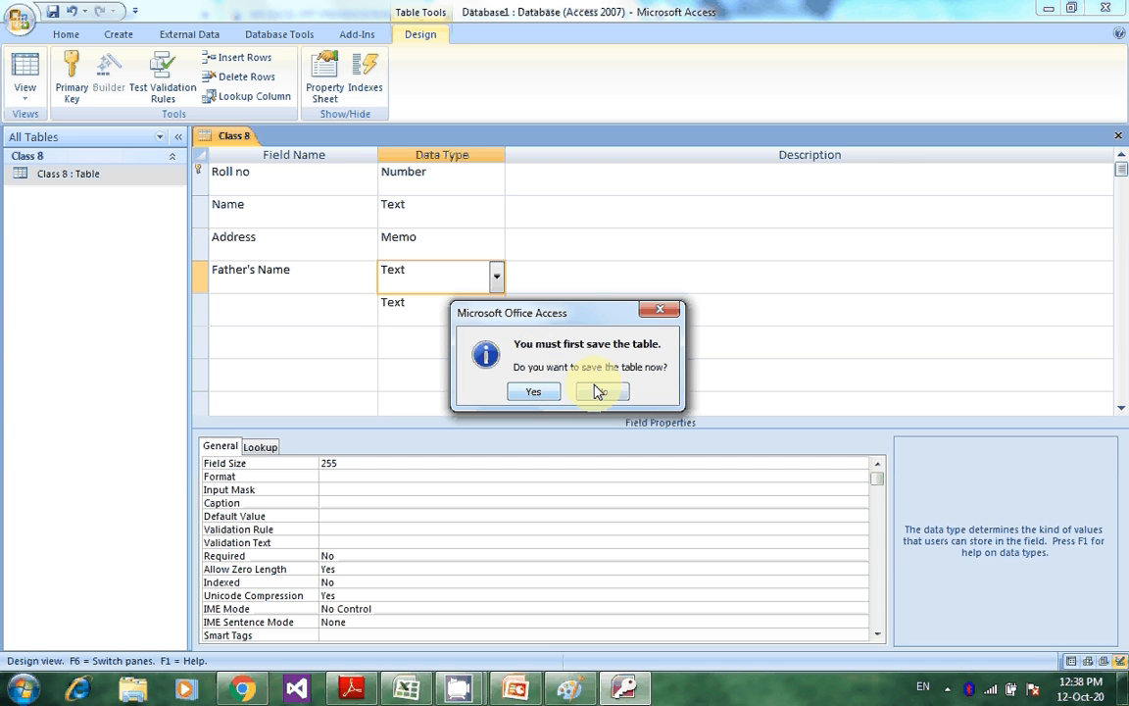
pyautogui.click(533, 392)
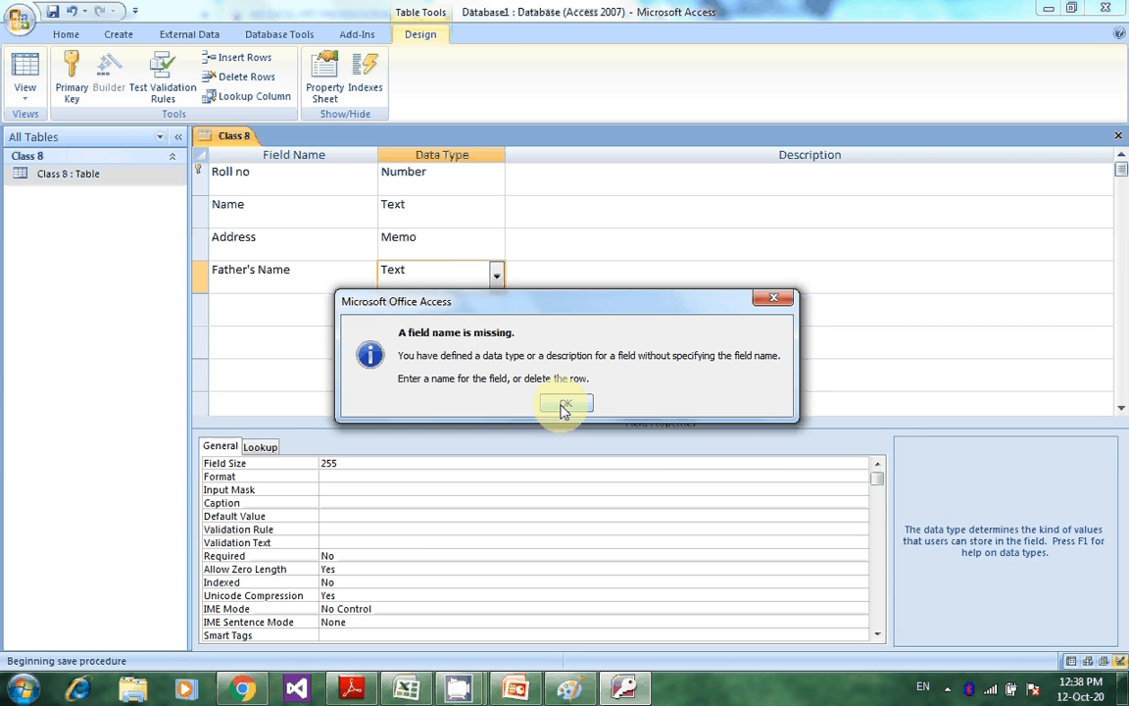
pyautogui.click(566, 405)
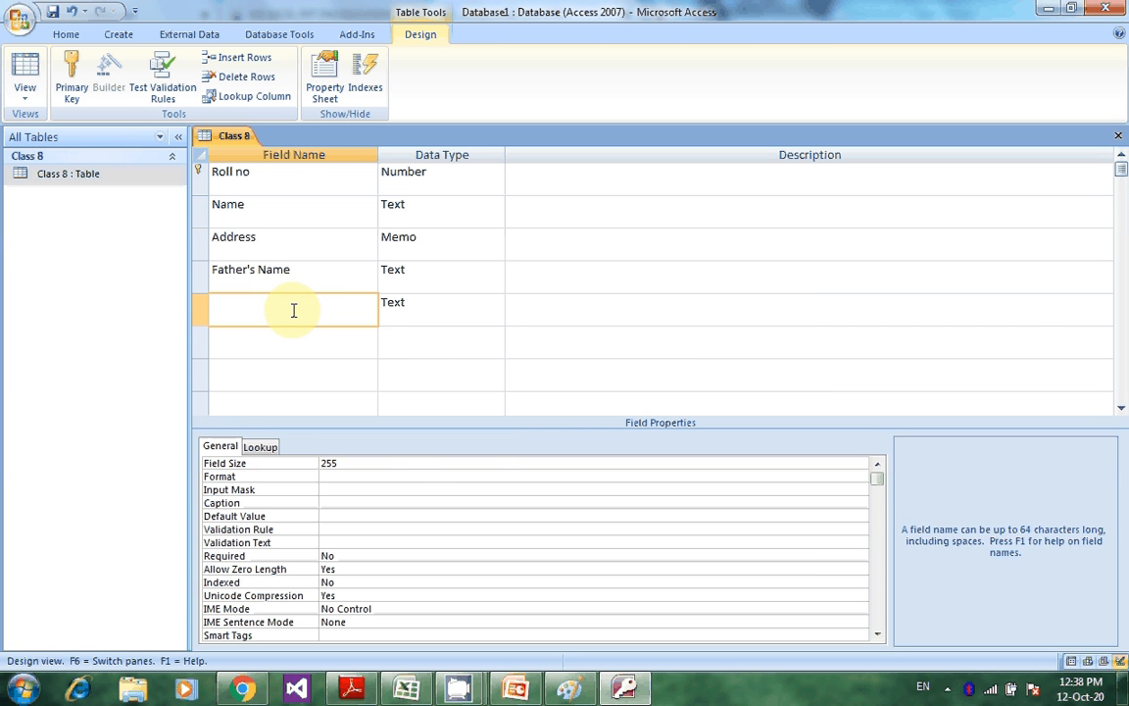
# - Name the unnamed Text field below Father's Name as Mob no
pyautogui.click(432, 312)
pyautogui.click(496, 312)
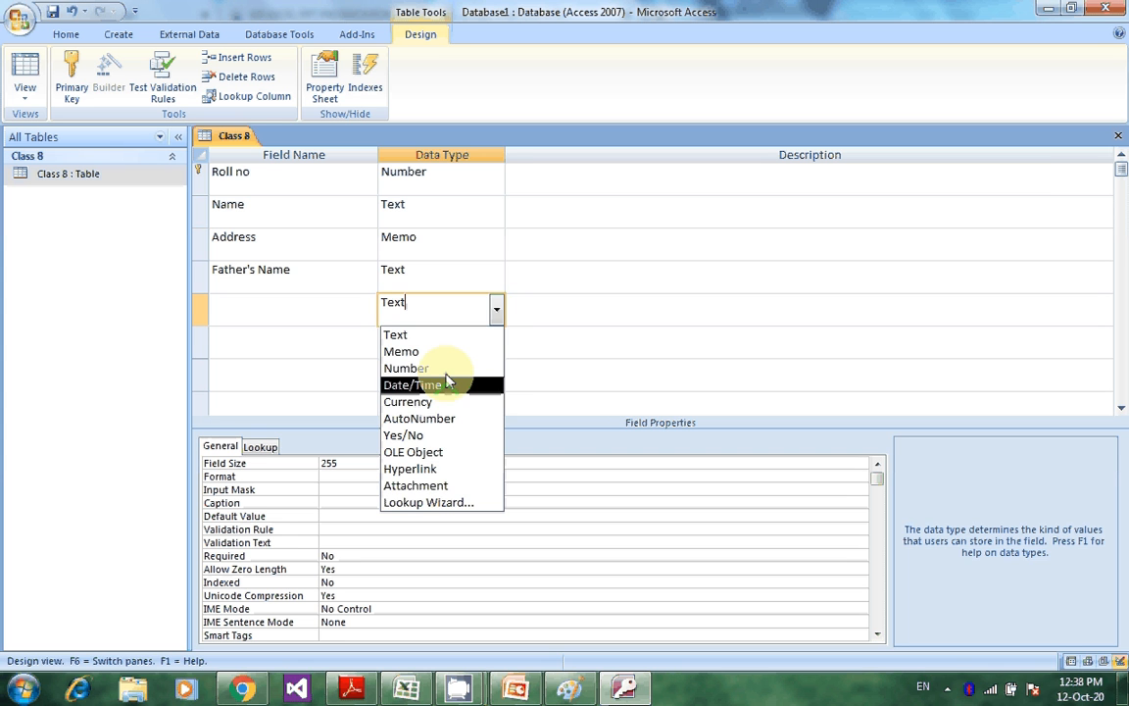
pyautogui.click(300, 307)
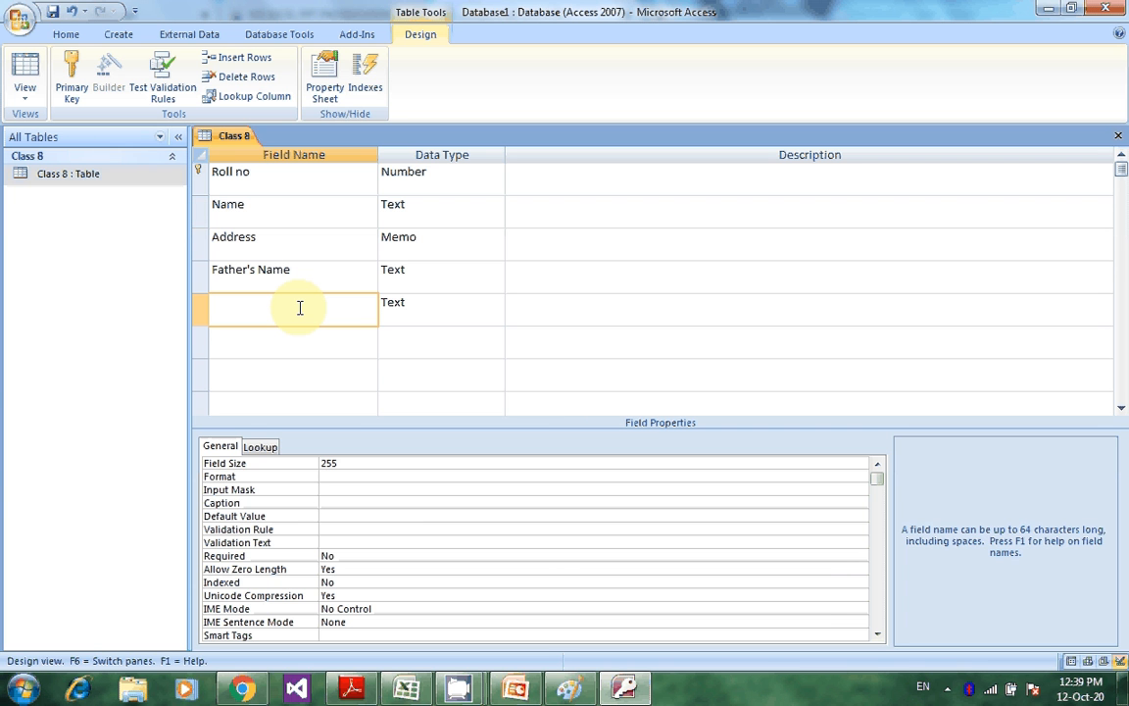
pyautogui.write('Mob no.')
pyautogui.press('BackSpace')
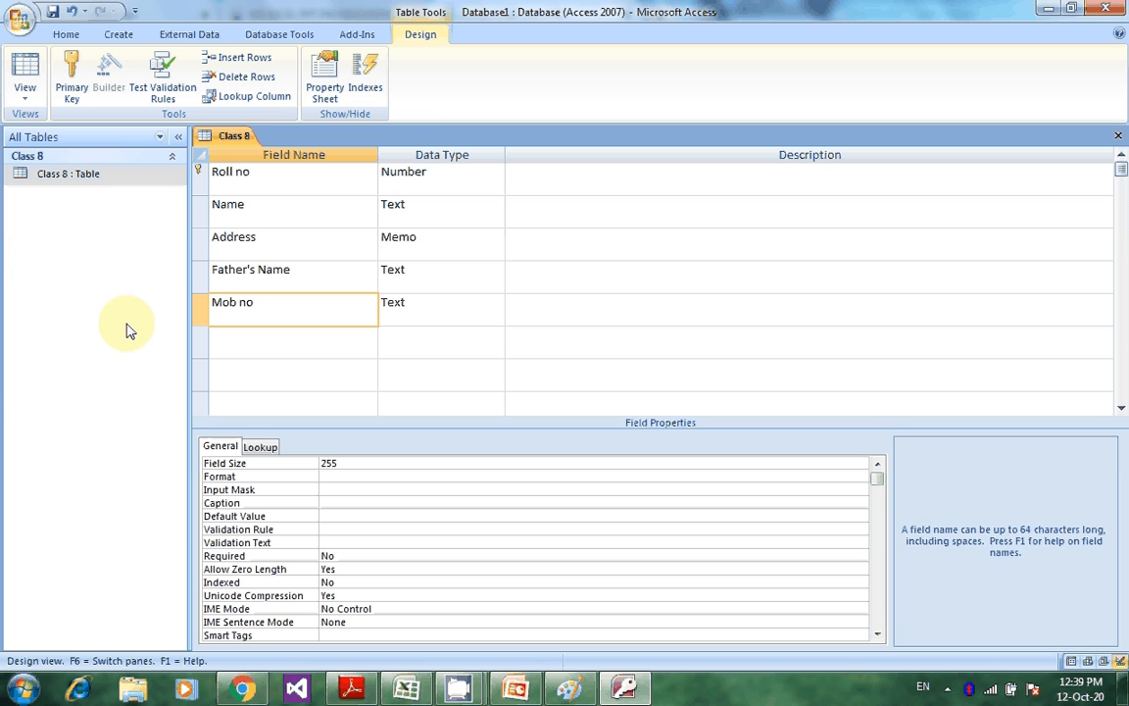
# - Save the table while switching to Datasheet View and select the Name column
pyautogui.click(23, 94)
pyautogui.click(97, 137)
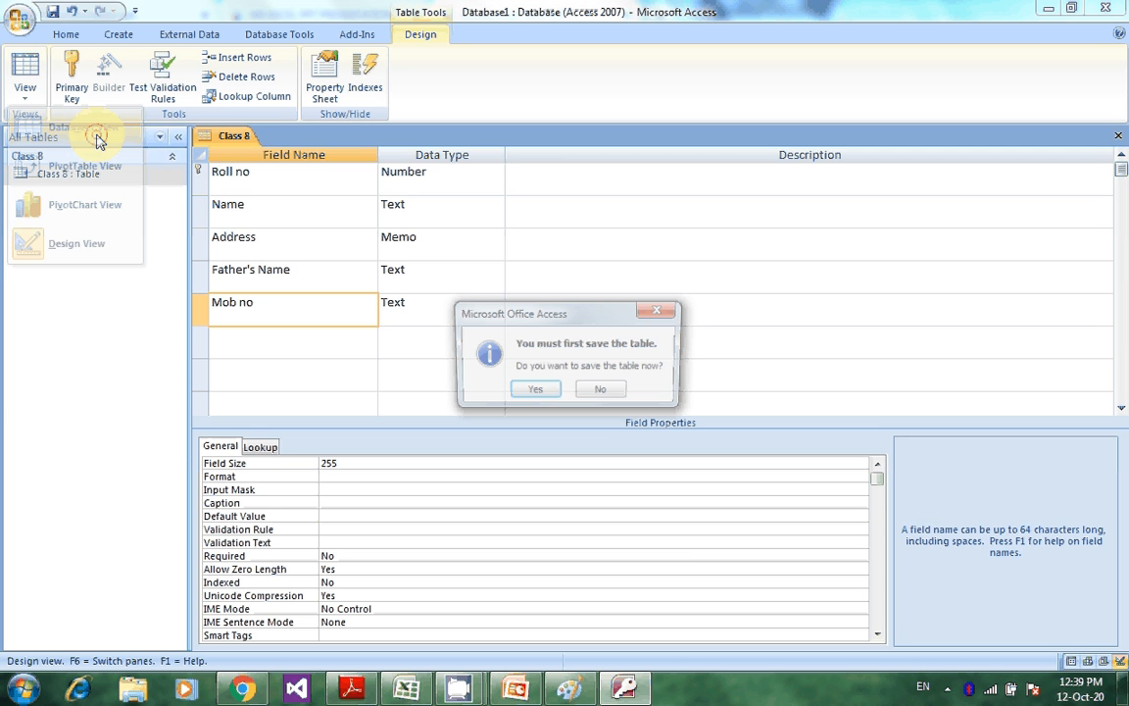
pyautogui.click(514, 391)
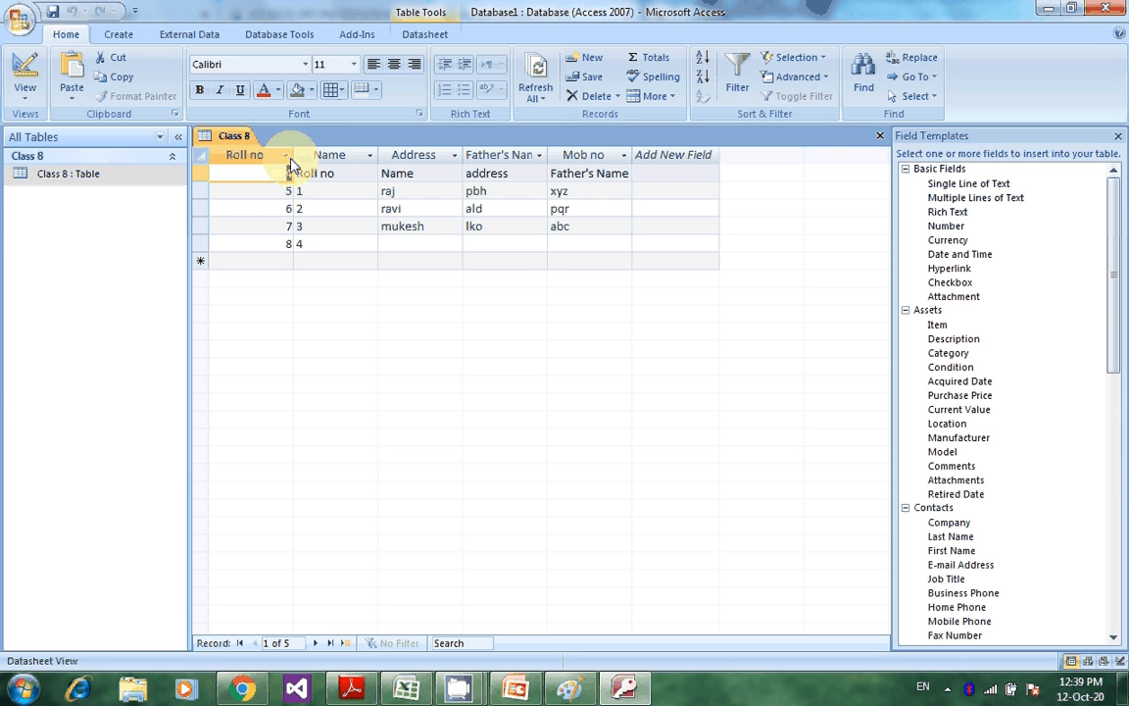
pyautogui.click(329, 155)
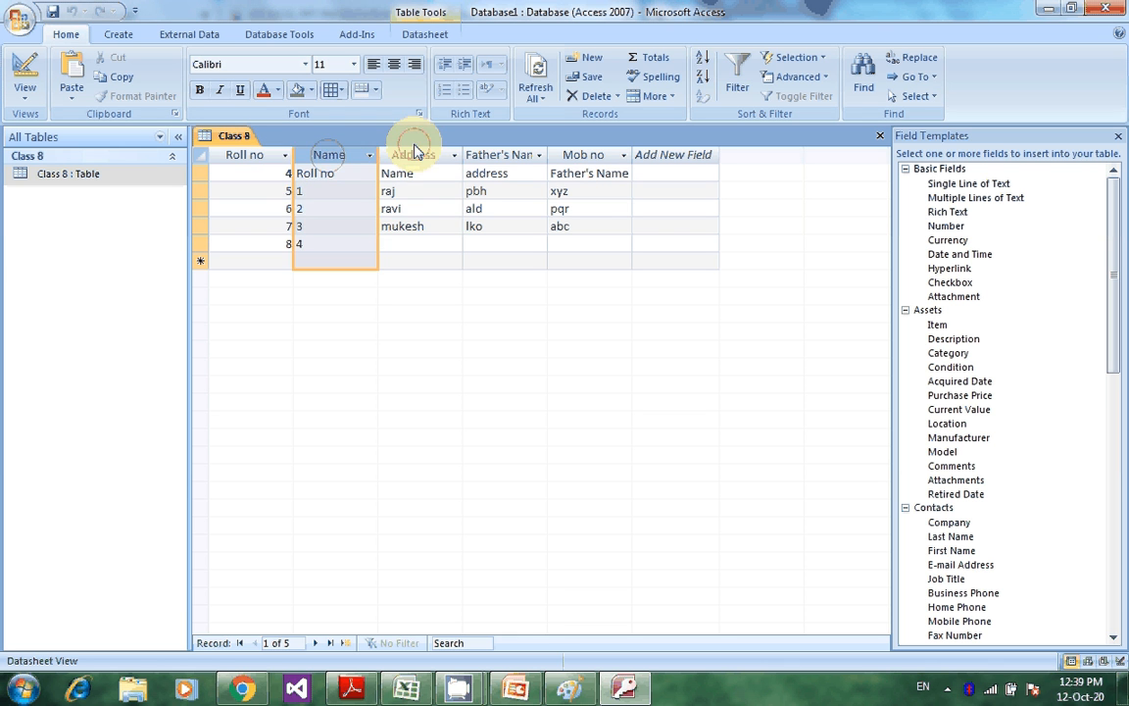
# - Select the Address and Mob no columns in turn and look at the views available for the Class 8 table
pyautogui.click(414, 151)
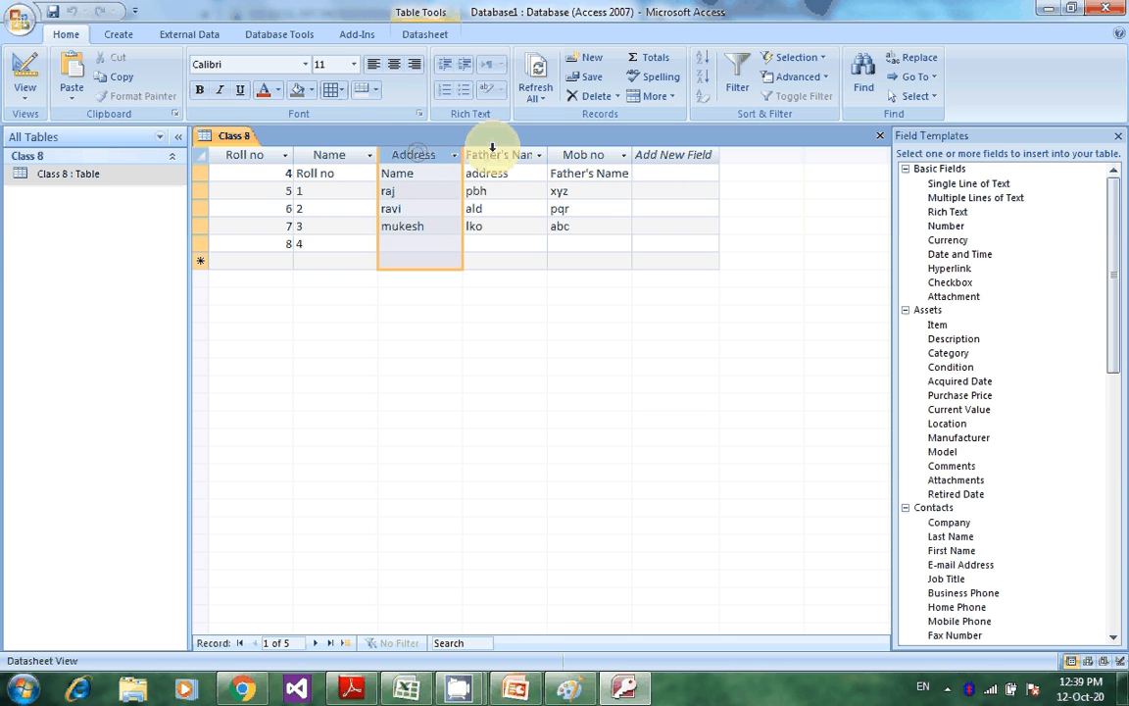
pyautogui.click(583, 153)
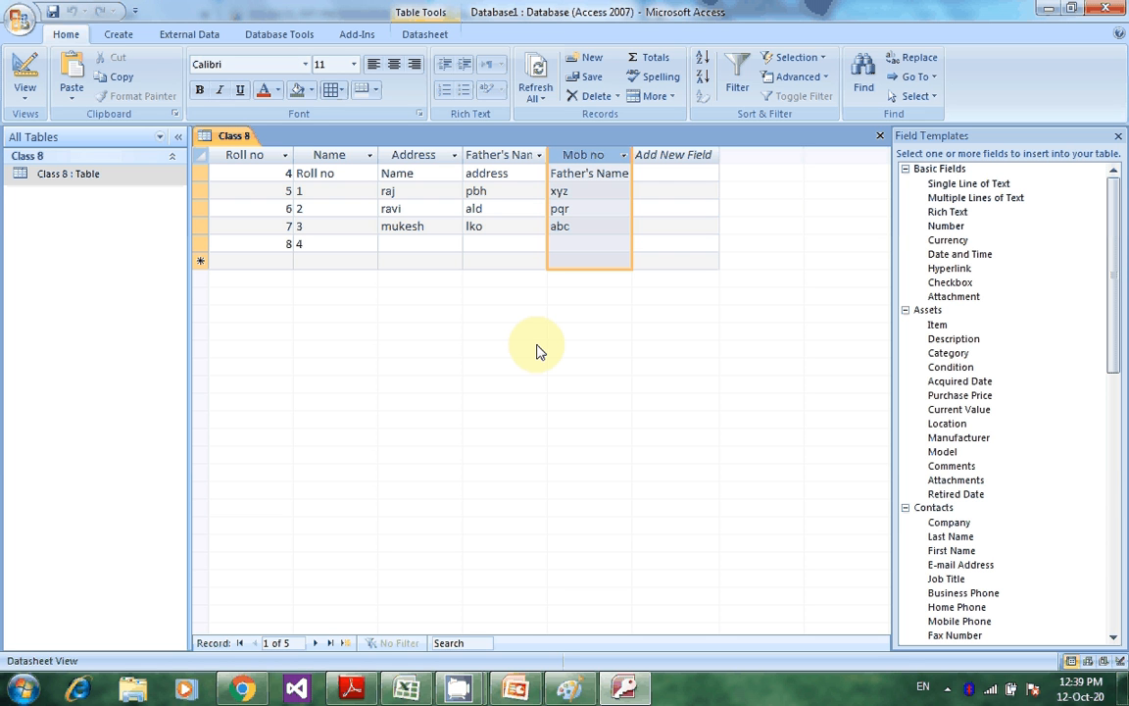
pyautogui.click(59, 177)
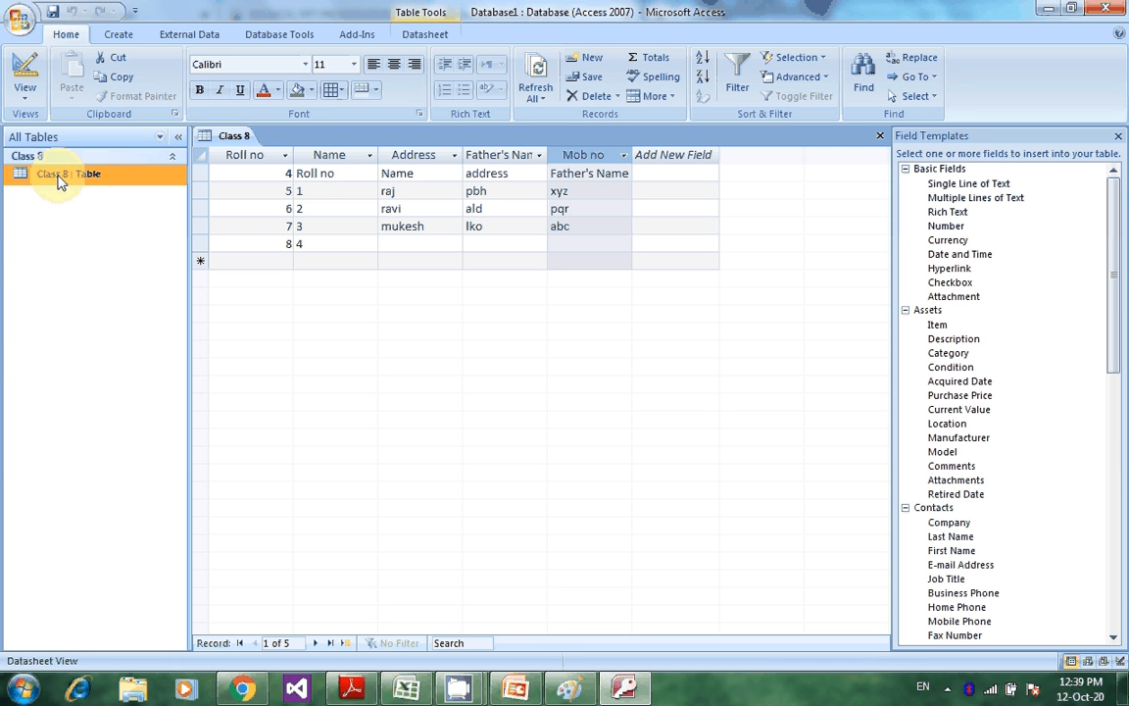
pyautogui.click(27, 95)
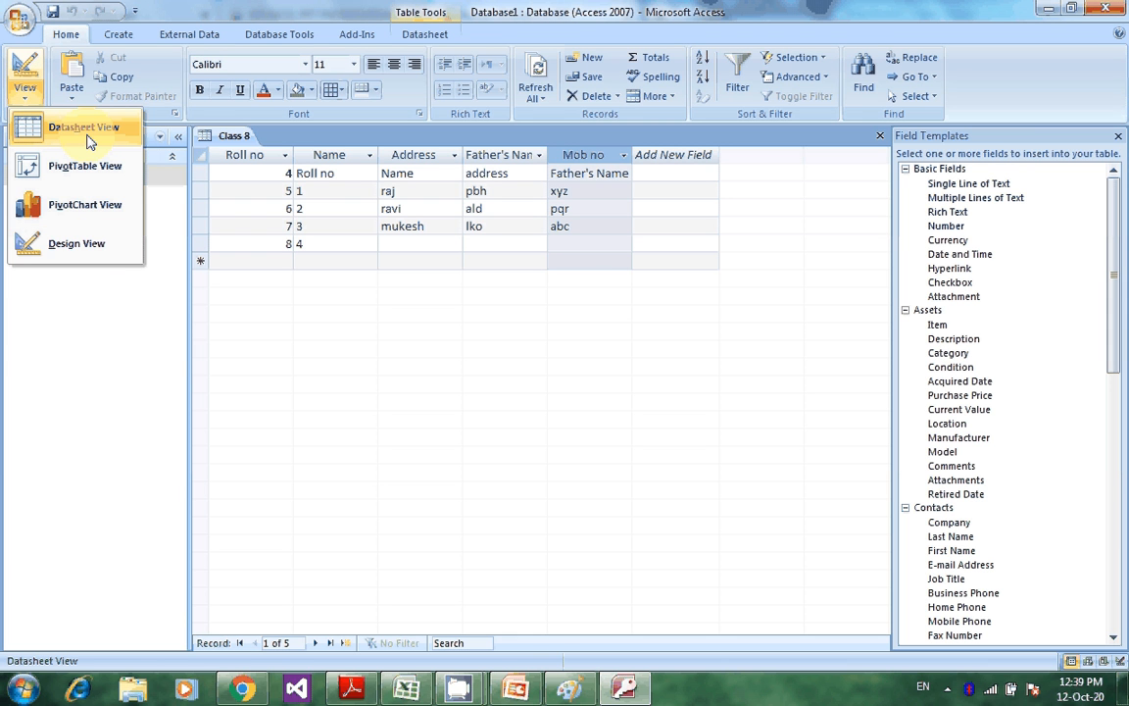
pyautogui.click(228, 336)
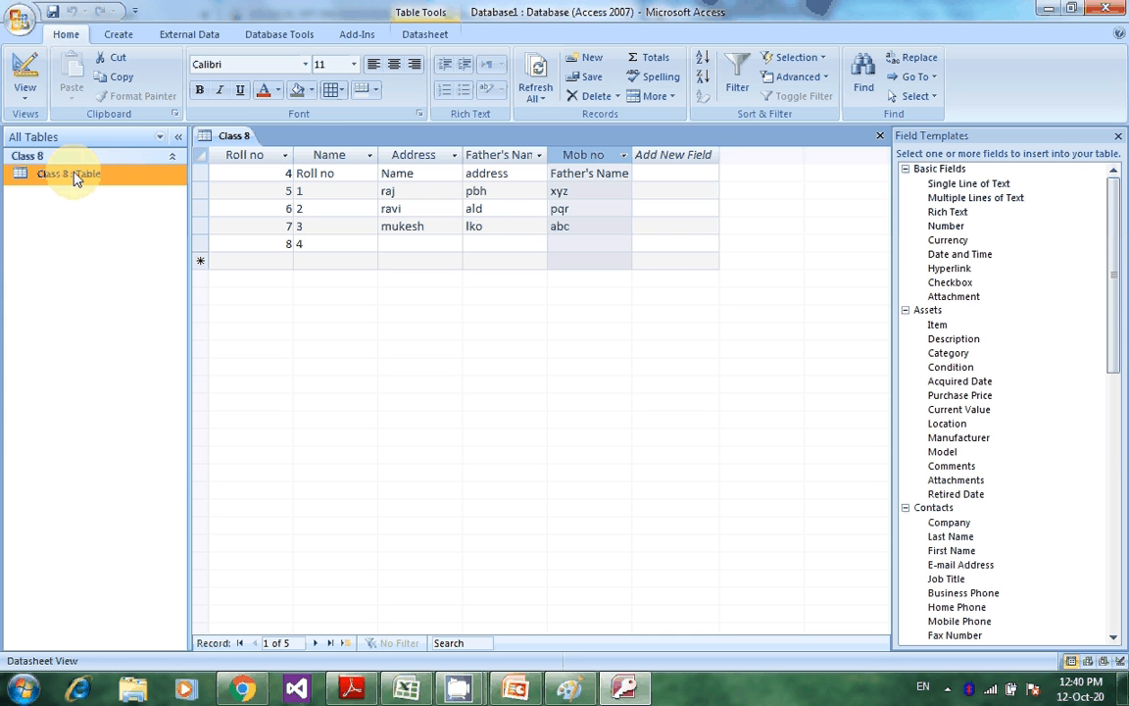
# - Switch the Class 8 table to Design View and back to Datasheet View, twice
pyautogui.click(22, 91)
pyautogui.click(28, 99)
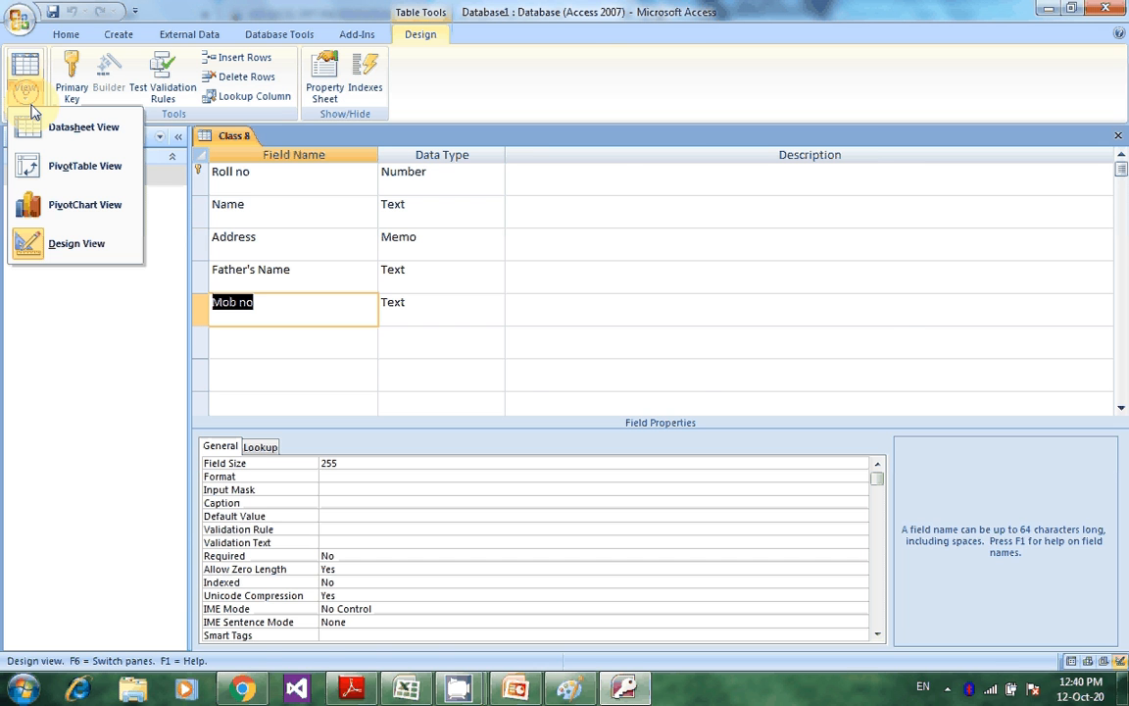
pyautogui.click(44, 126)
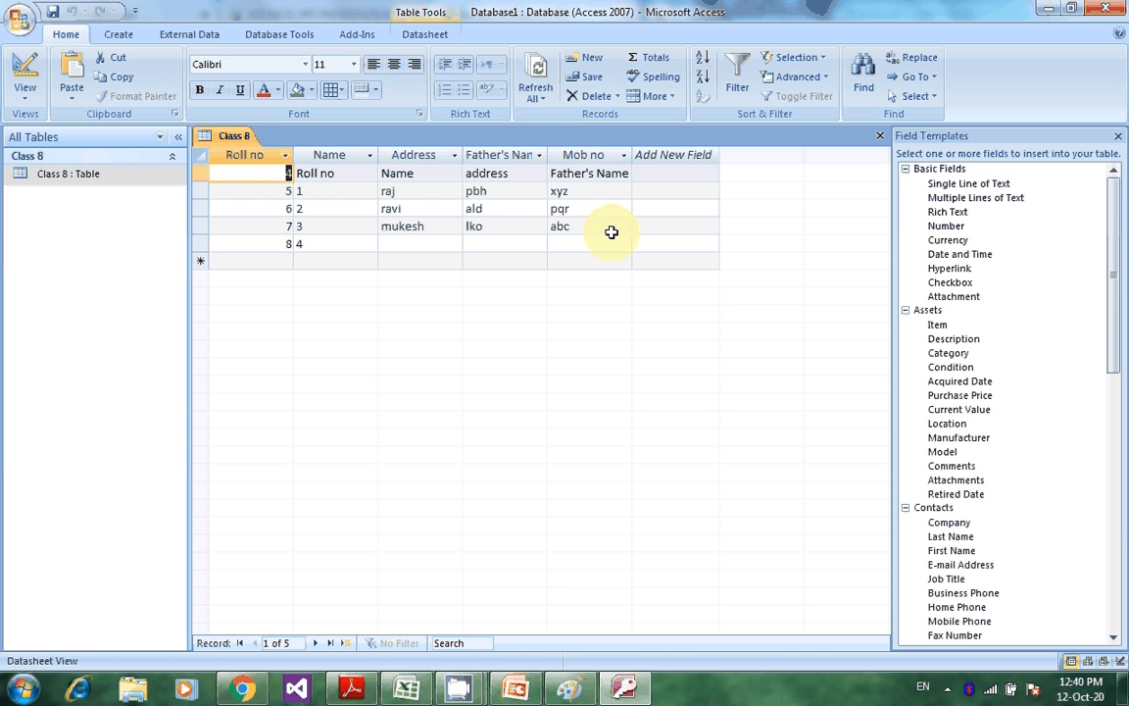
pyautogui.click(27, 98)
pyautogui.click(99, 244)
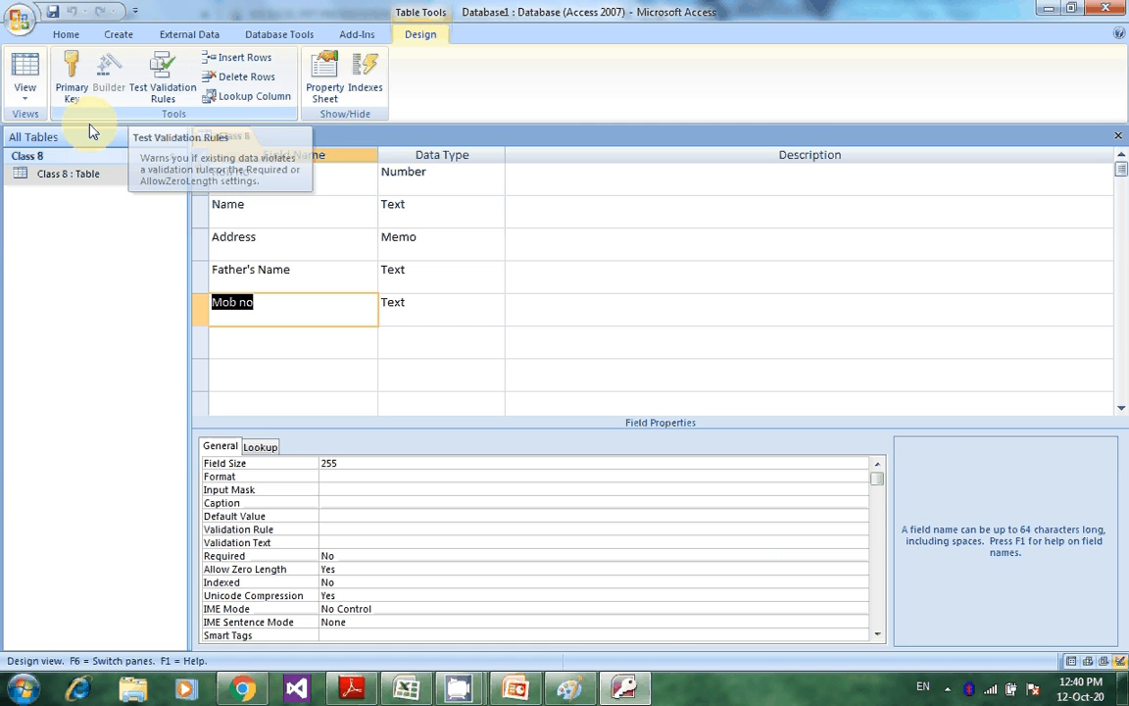
pyautogui.click(34, 94)
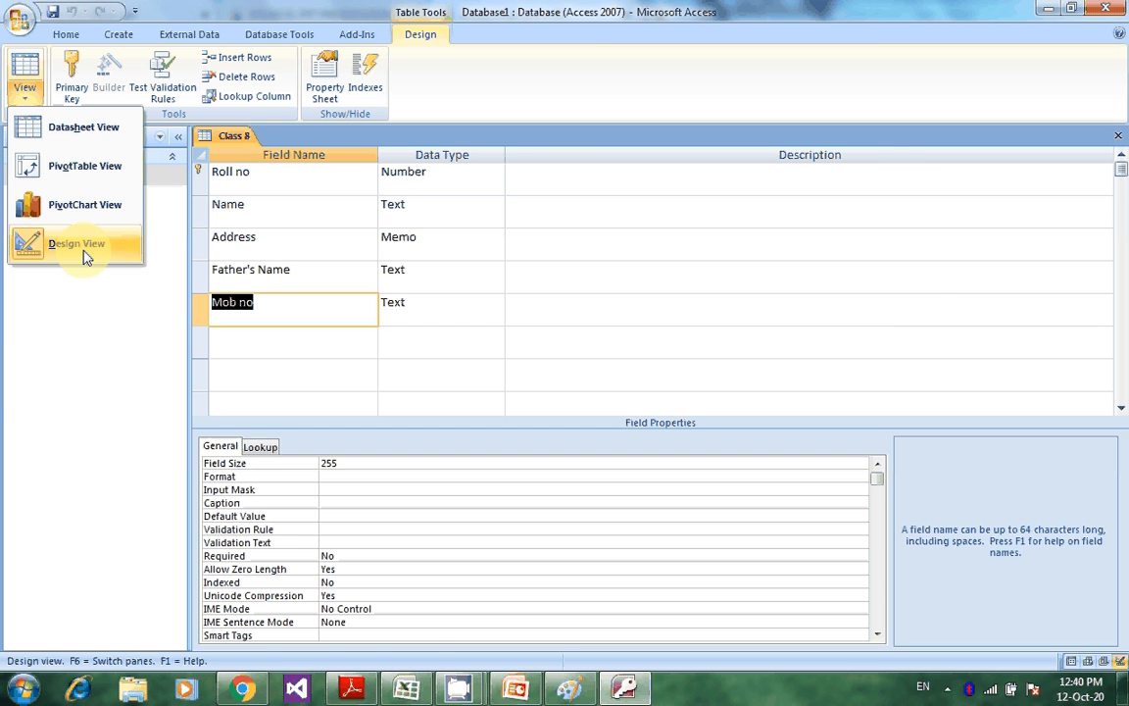
pyautogui.click(83, 126)
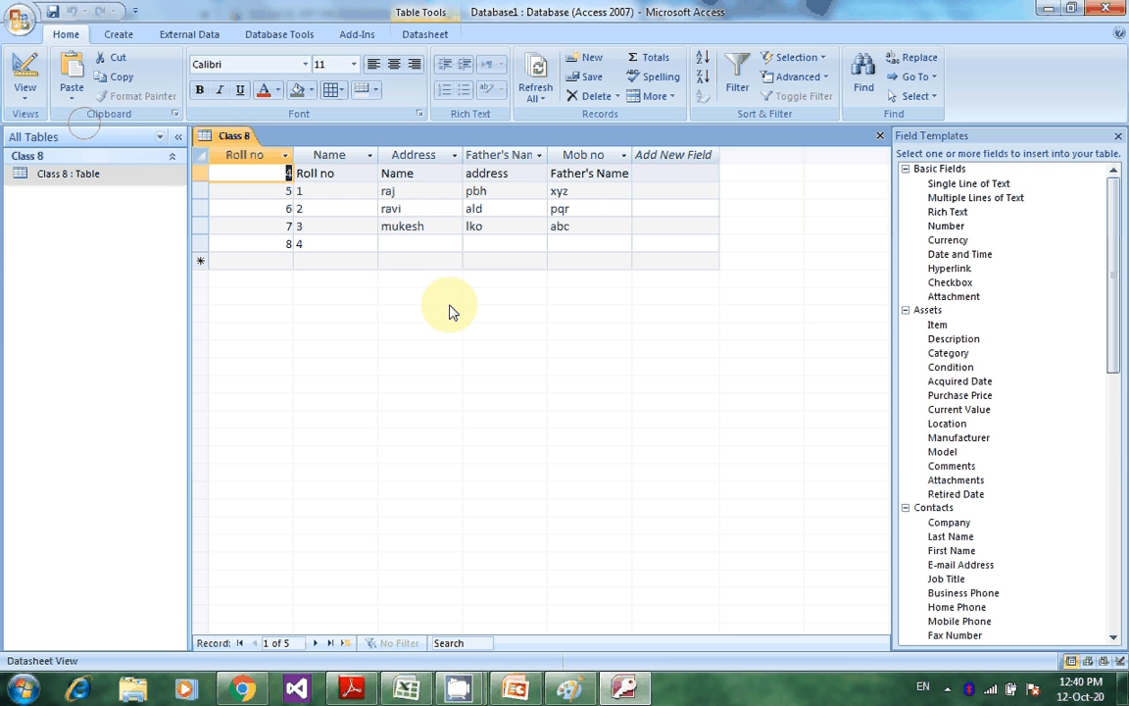
# - Select the Address column and try to sort it in ascending order
pyautogui.click(418, 154)
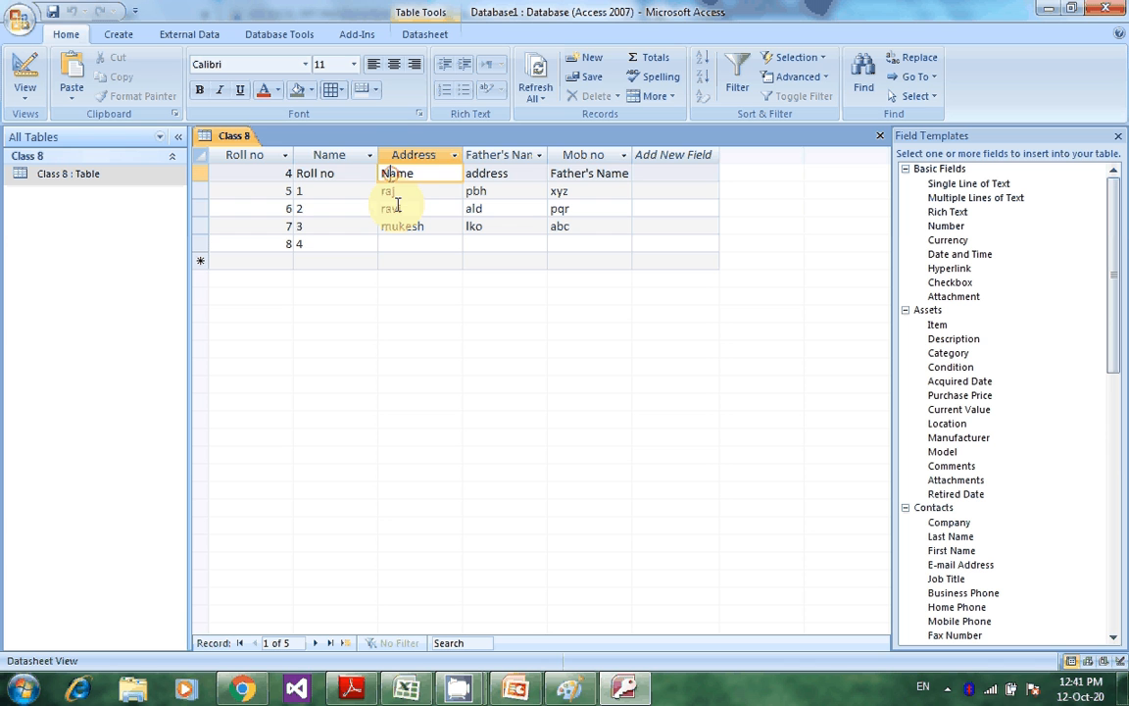
pyautogui.click(406, 155)
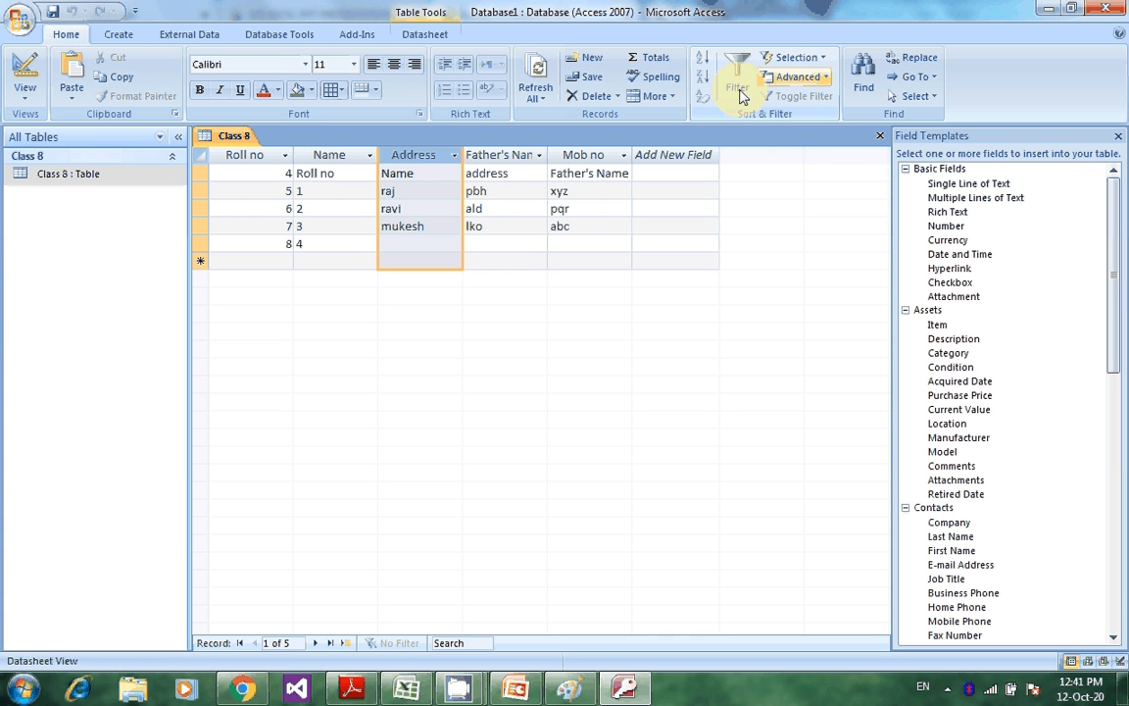
pyautogui.click(706, 53)
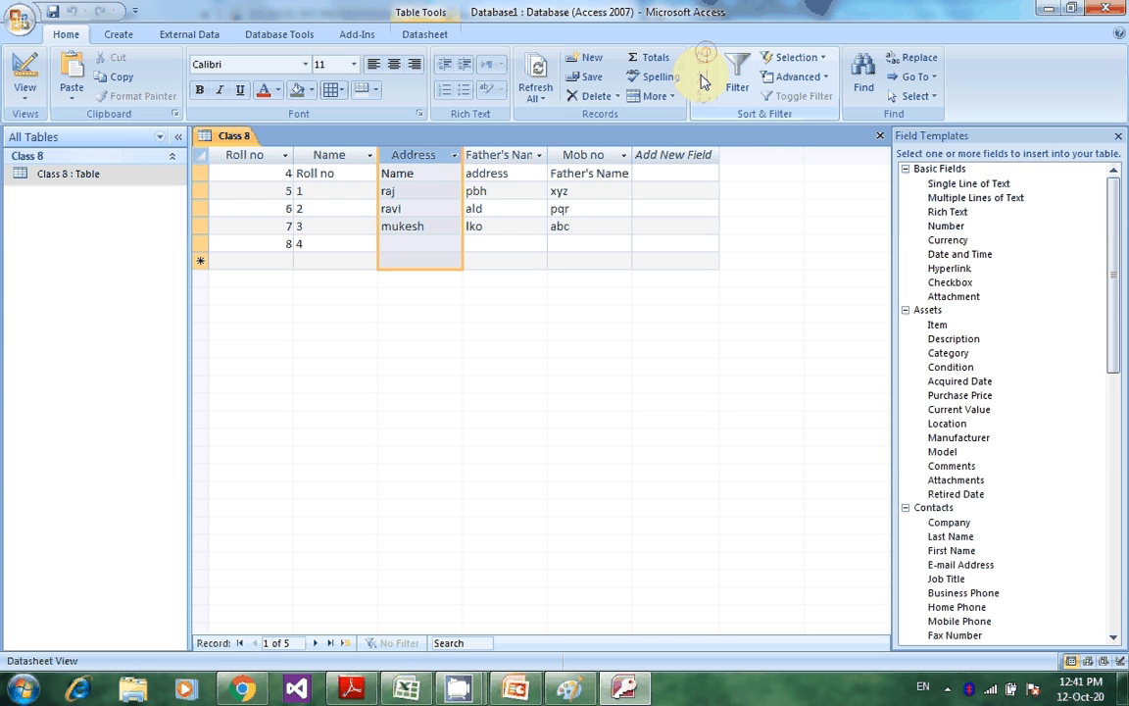
# - Sort the records by Father's Name alternately in ascending and descending order, finishing with ascending
pyautogui.click(483, 179)
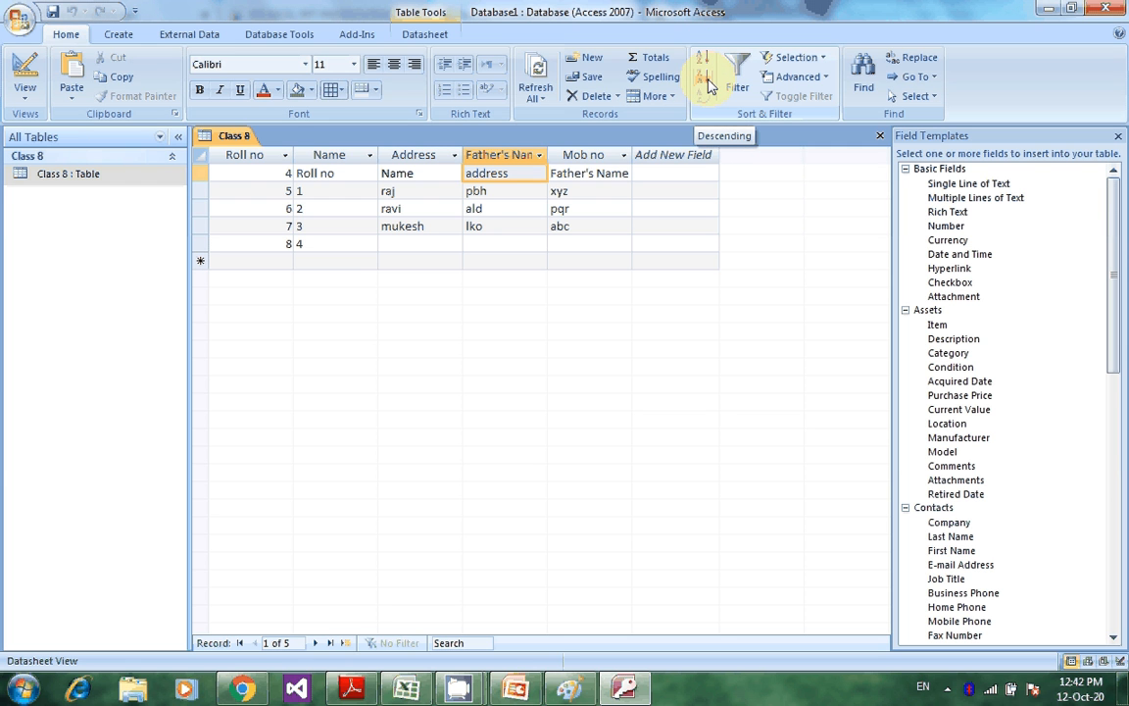
pyautogui.click(703, 59)
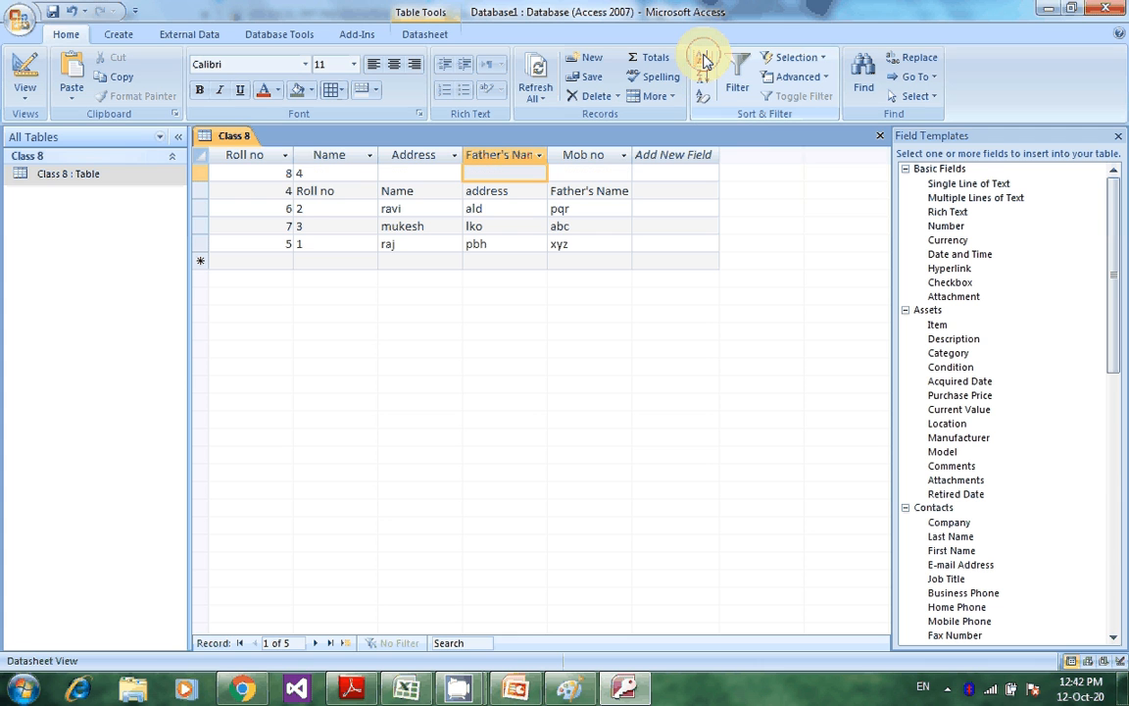
pyautogui.click(703, 86)
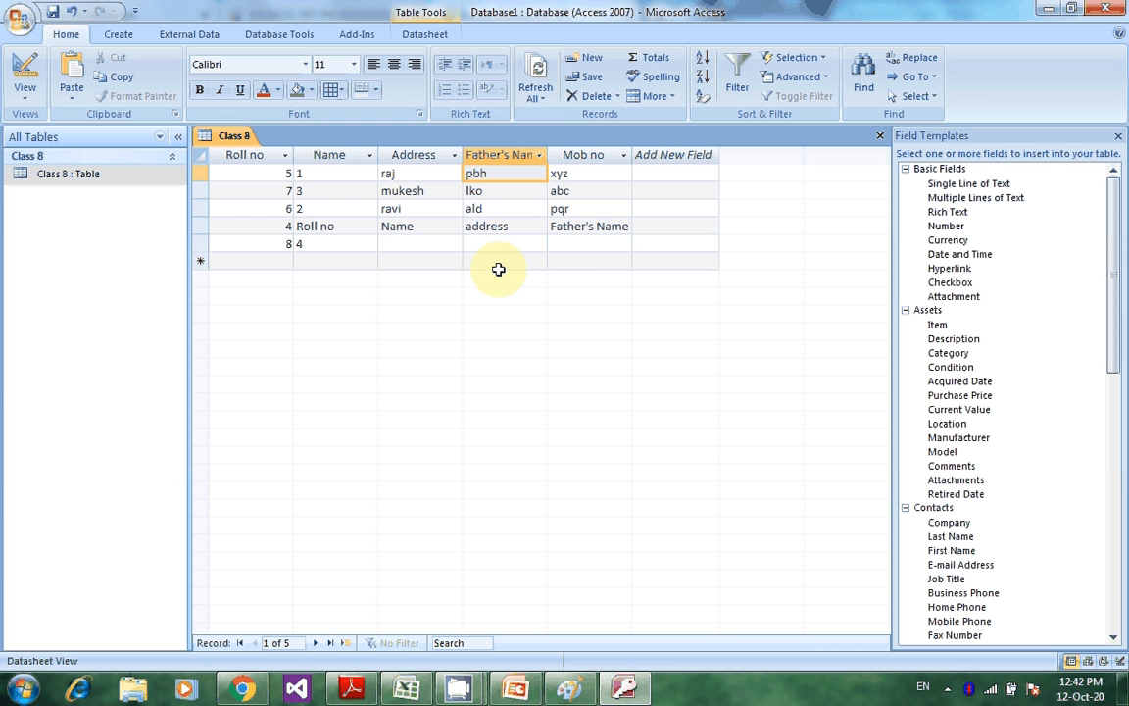
pyautogui.click(708, 61)
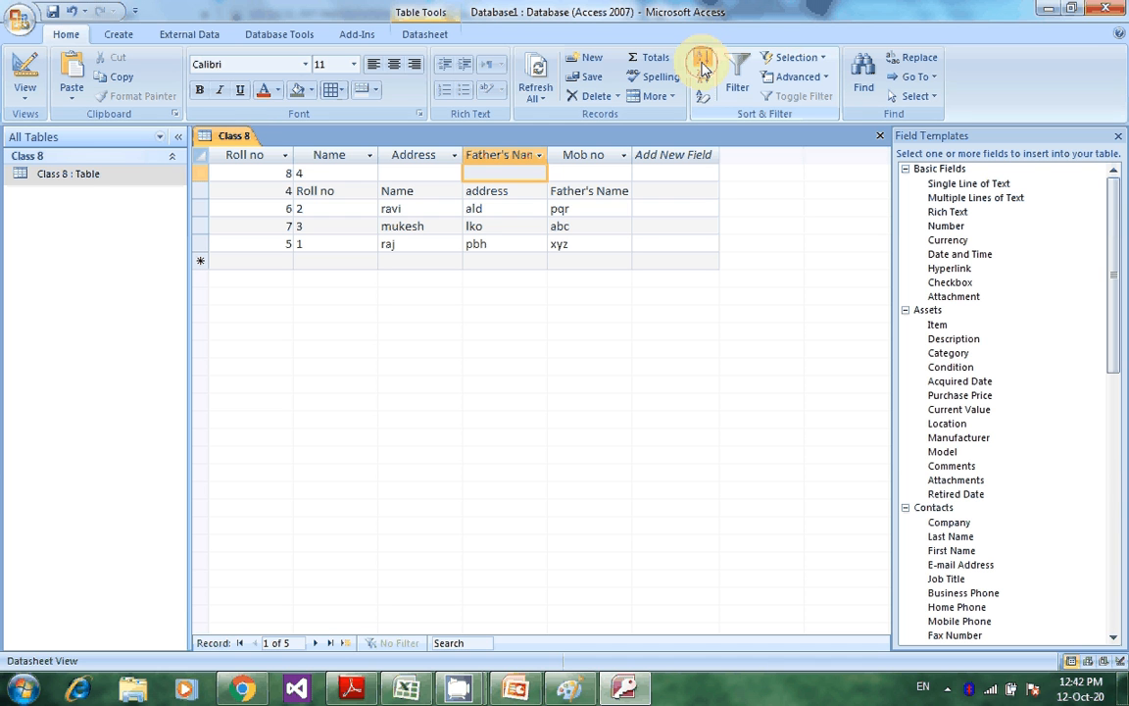
pyautogui.click(703, 65)
pyautogui.click(704, 80)
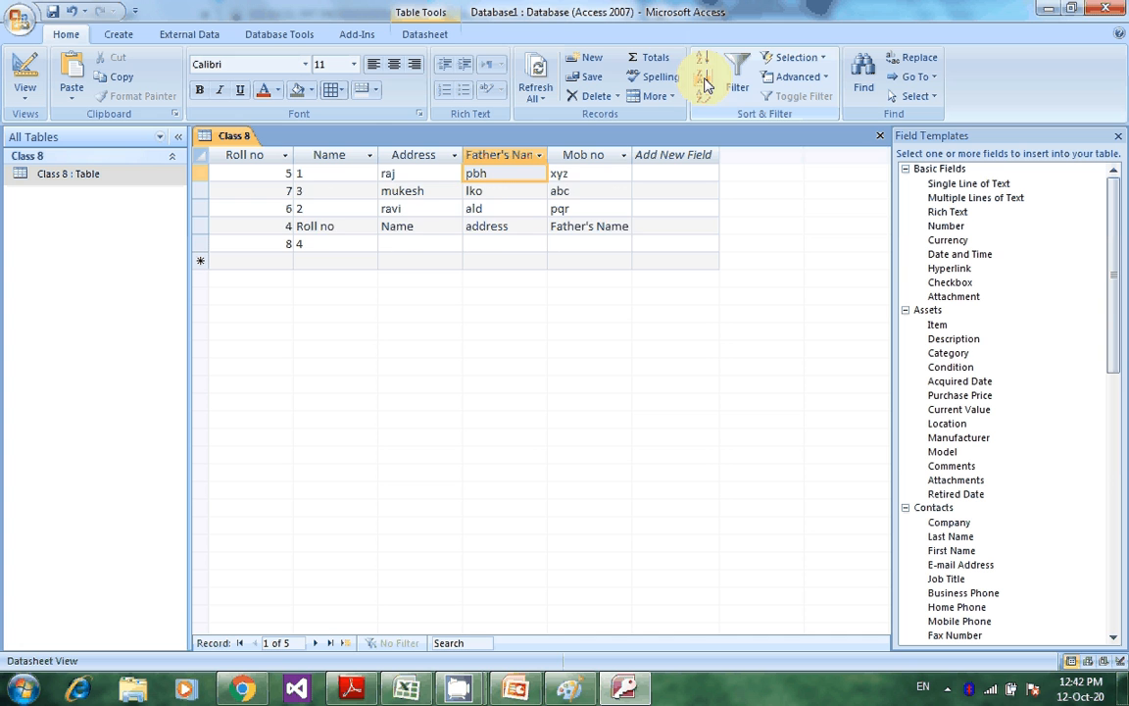
pyautogui.click(703, 61)
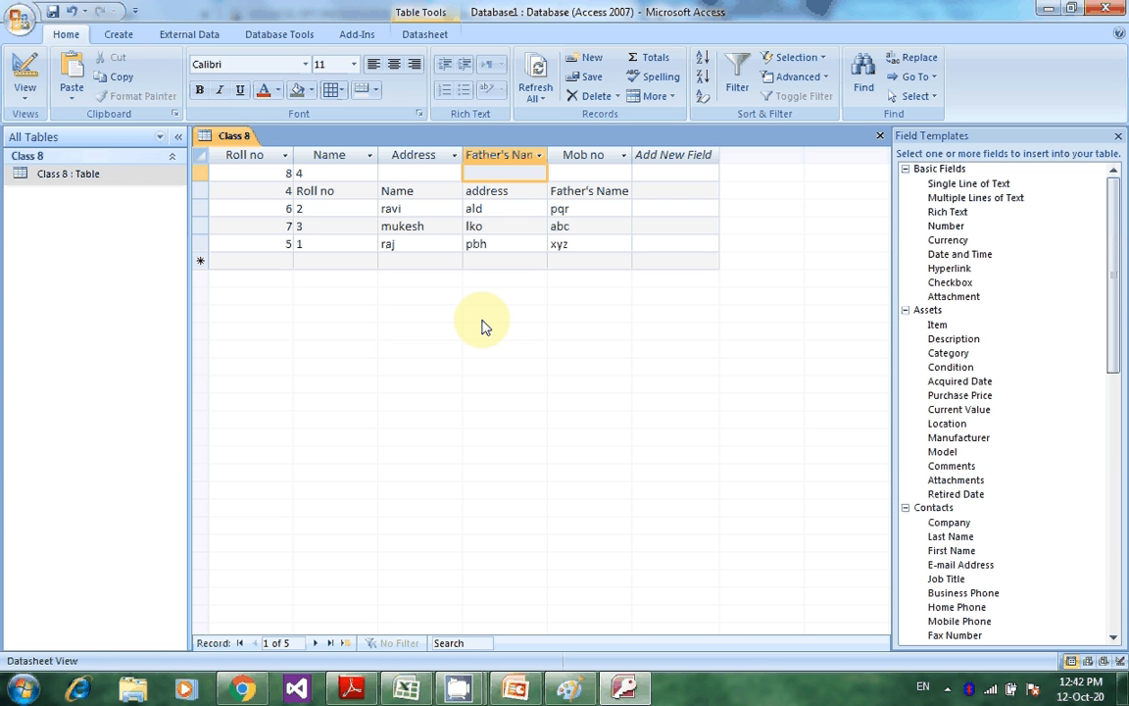
# - Select the Father's Name and Address columns in turn to point them out
pyautogui.click(503, 153)
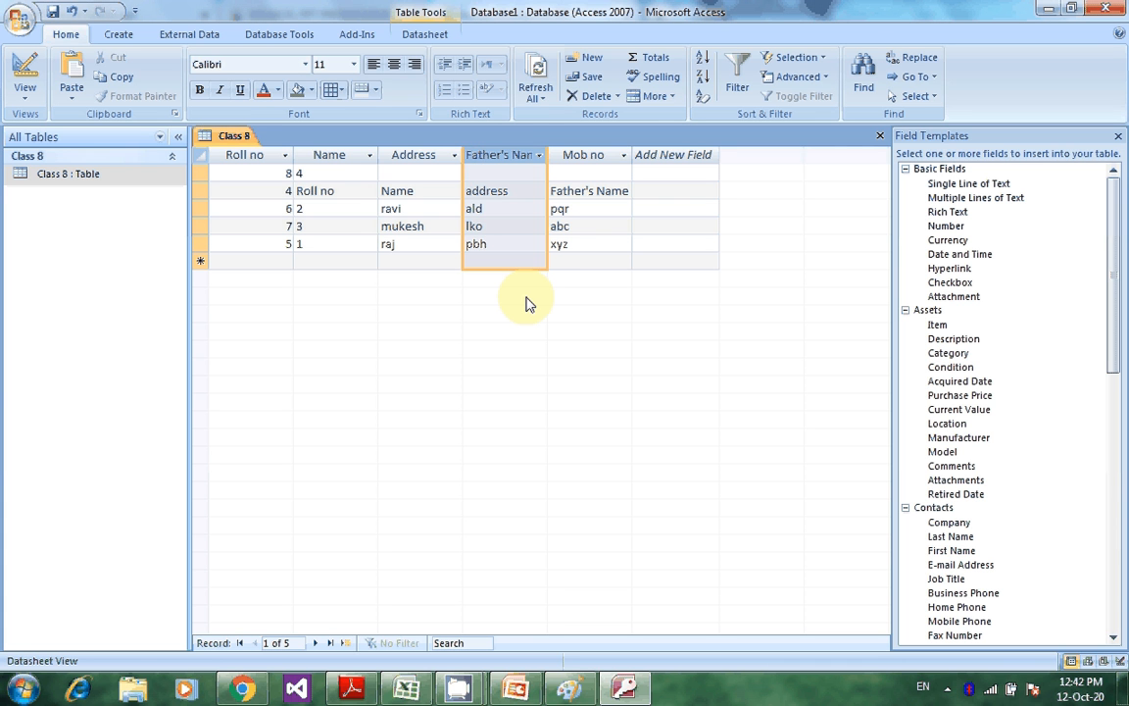
pyautogui.click(425, 153)
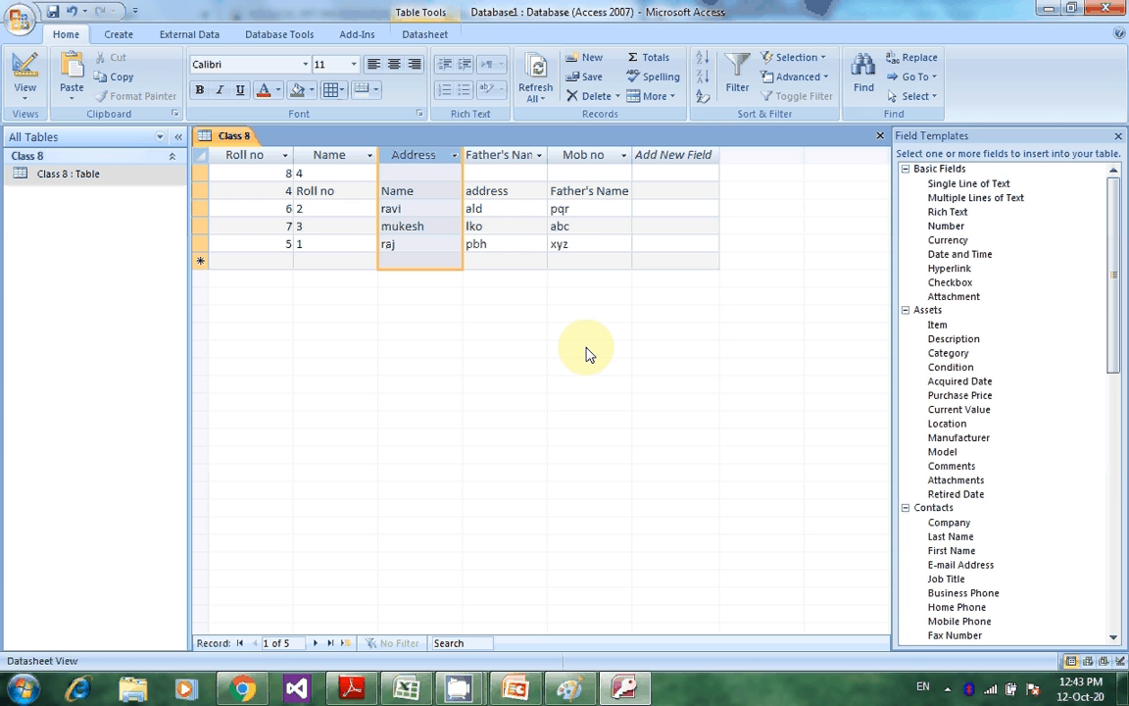
pyautogui.click(496, 159)
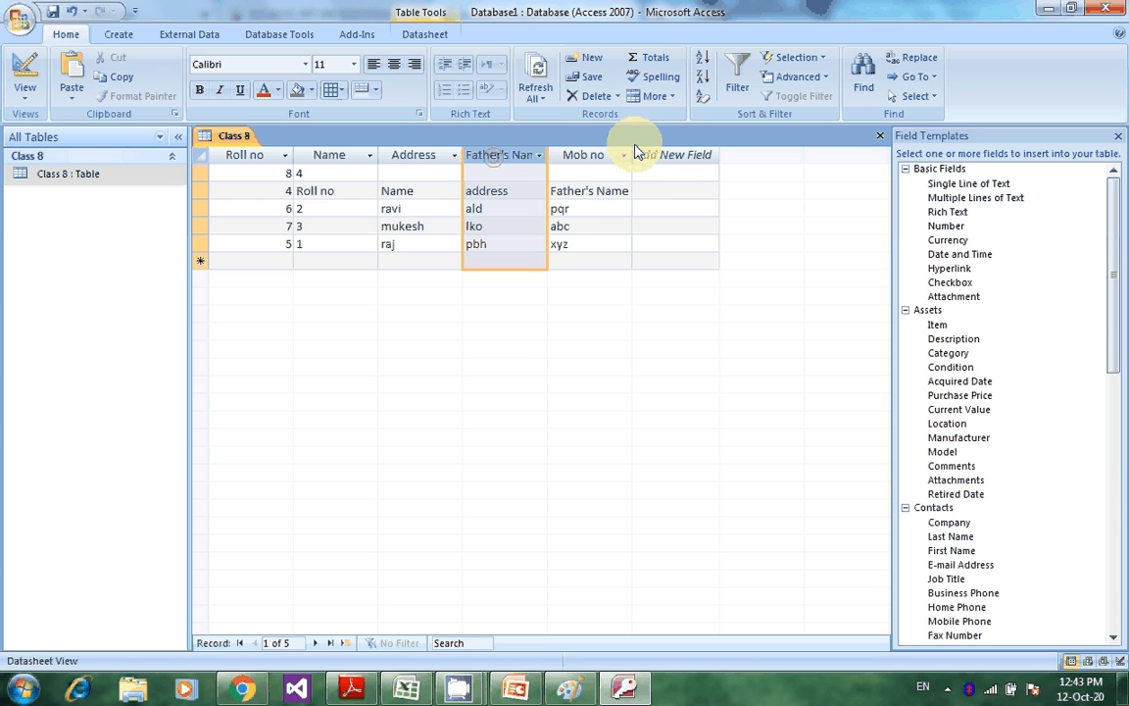
# - Select the record with Roll no 4 and look at the advanced filter options
pyautogui.click(408, 191)
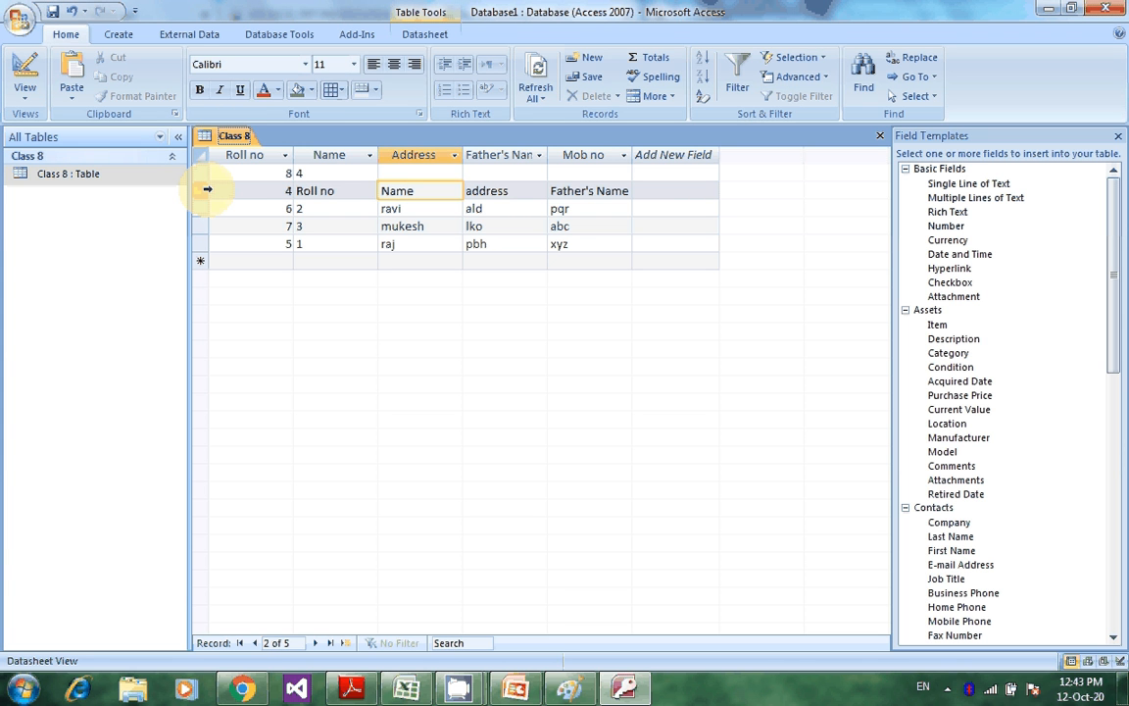
pyautogui.click(207, 190)
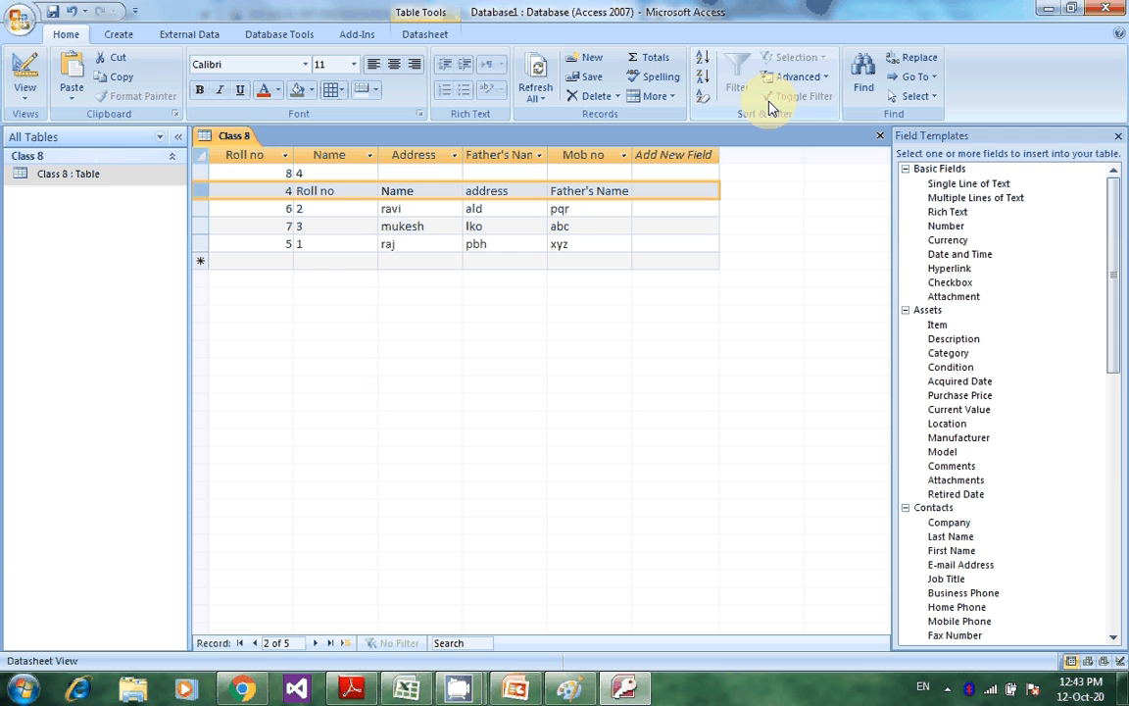
pyautogui.click(793, 96)
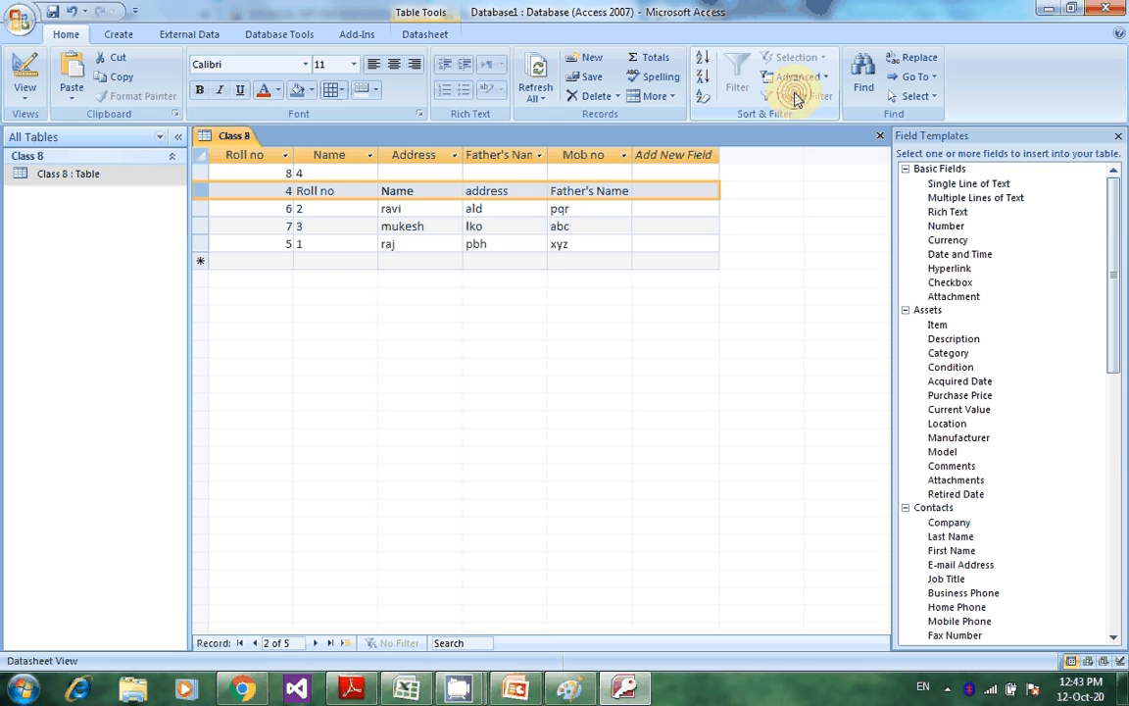
pyautogui.click(795, 77)
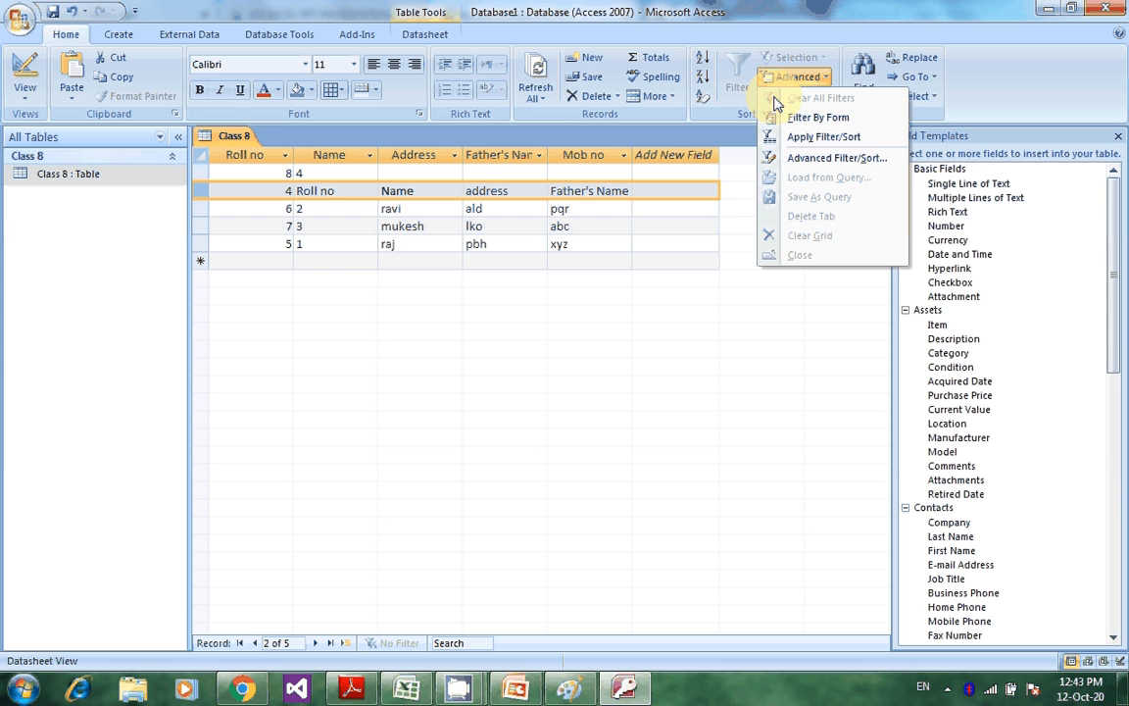
pyautogui.click(731, 192)
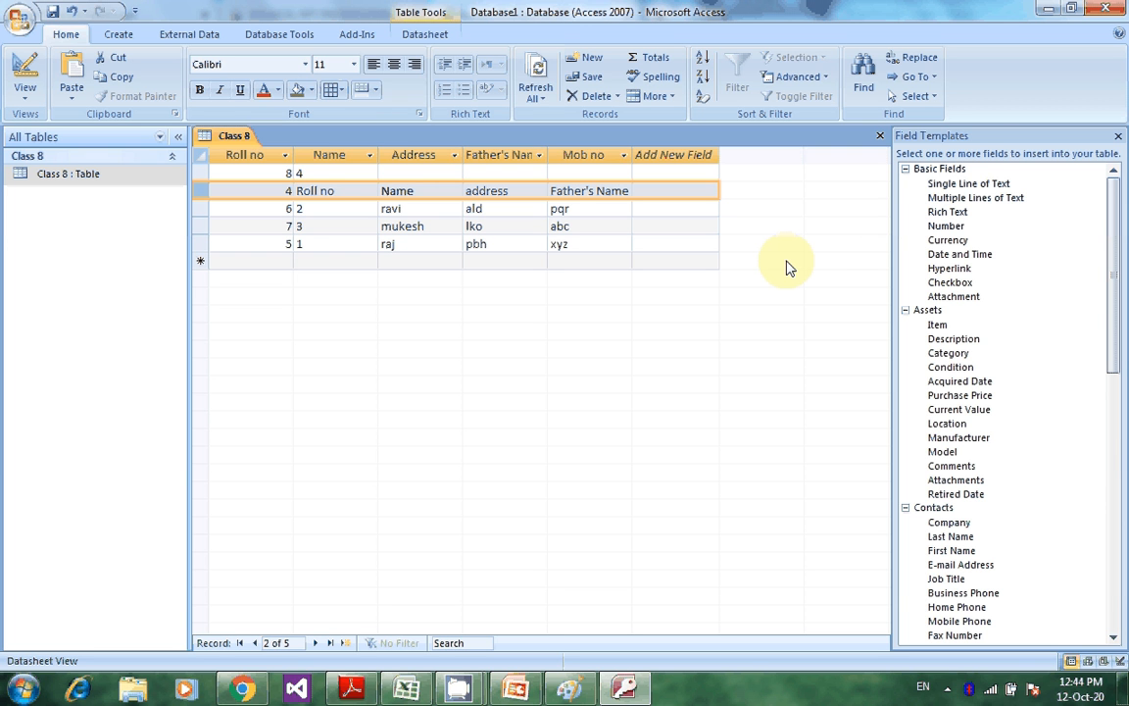
# - Refresh all the data in the Class 8 table
pyautogui.click(544, 97)
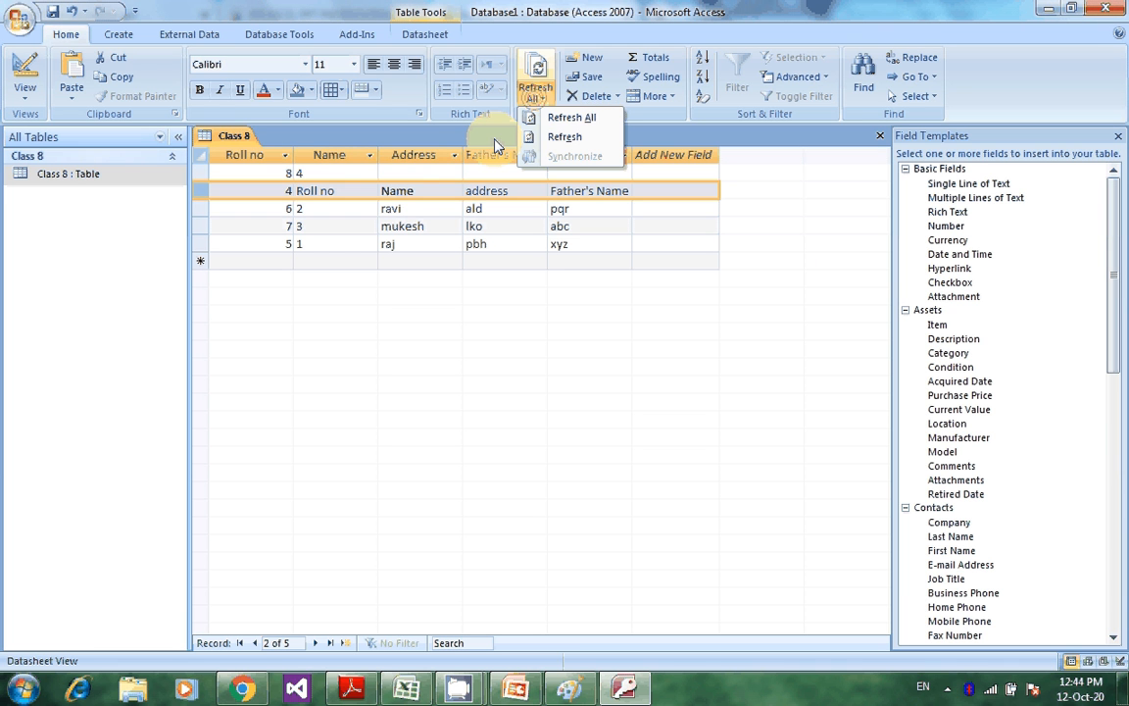
pyautogui.click(571, 118)
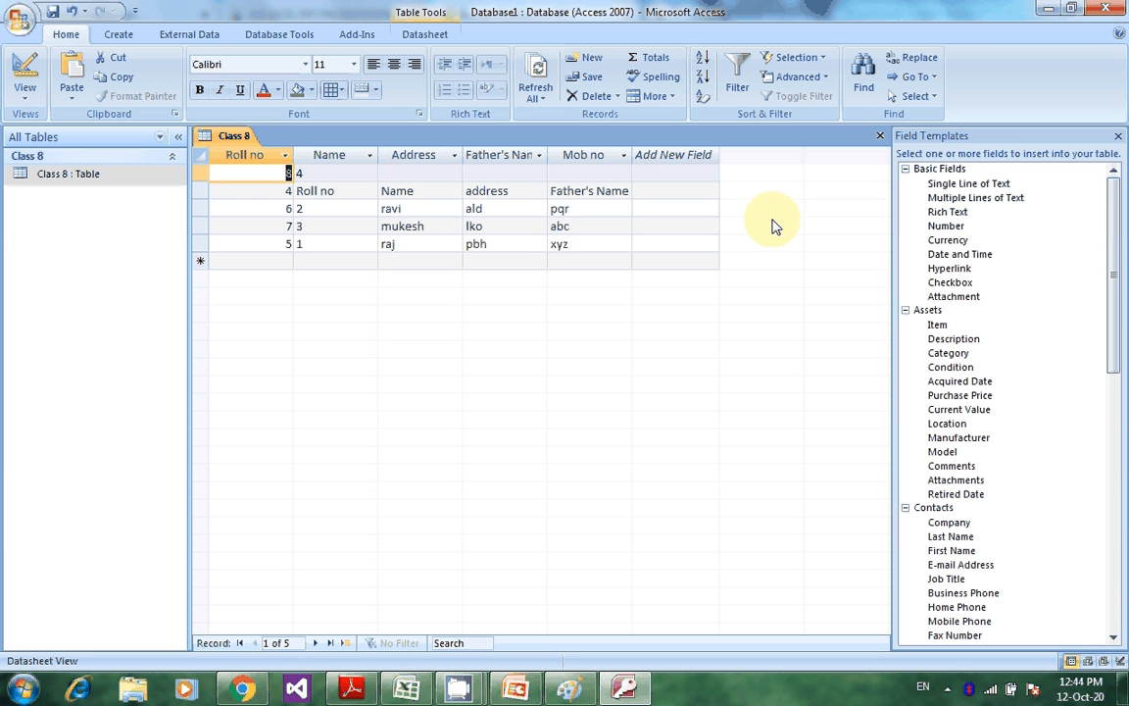
pyautogui.write('3')
# - In Design View, turn the primary key on and off for Mob no, and set it on Roll no
pyautogui.click(25, 88)
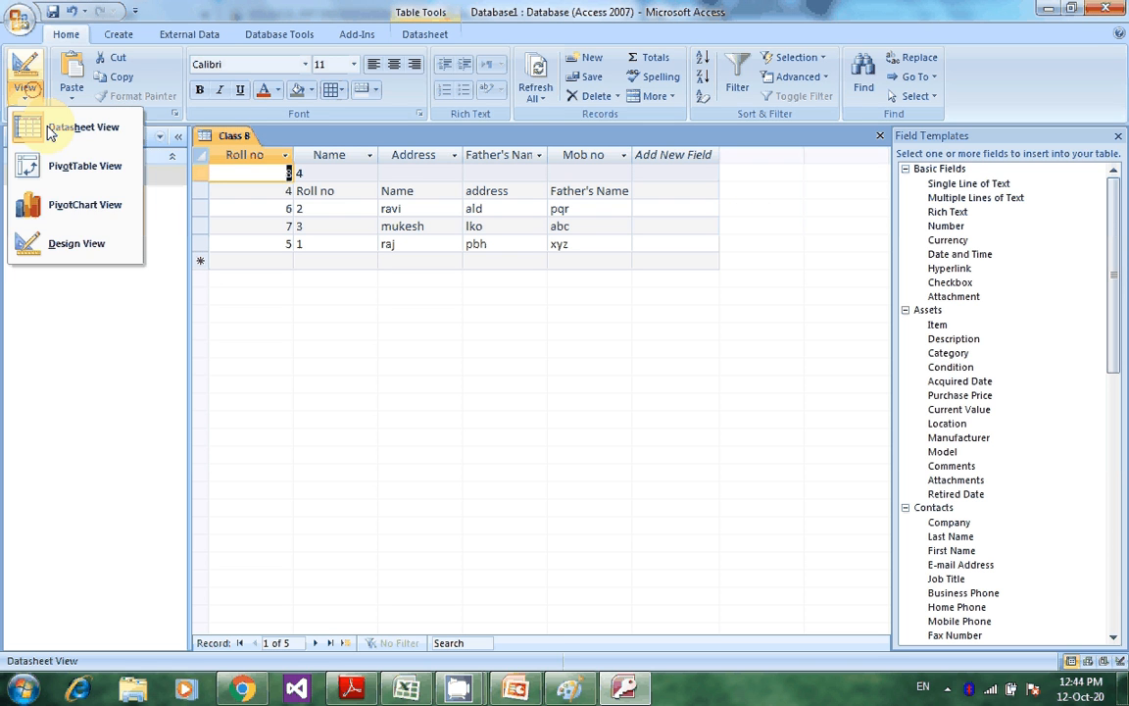
pyautogui.click(63, 245)
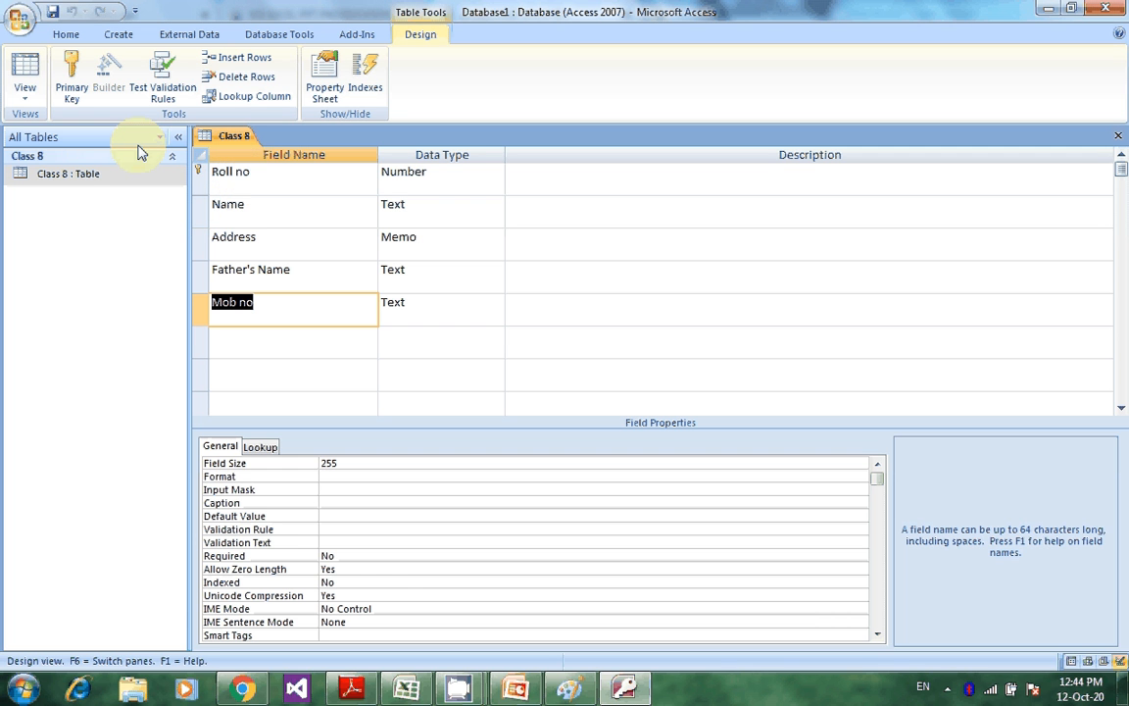
pyautogui.click(63, 100)
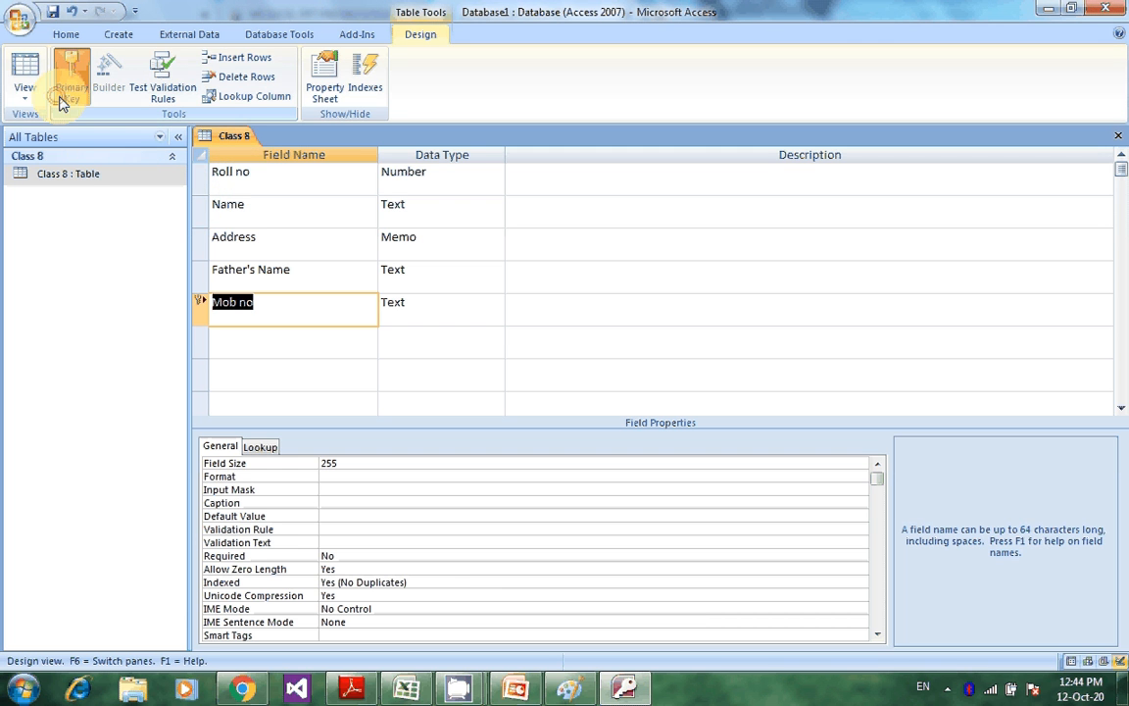
pyautogui.click(63, 100)
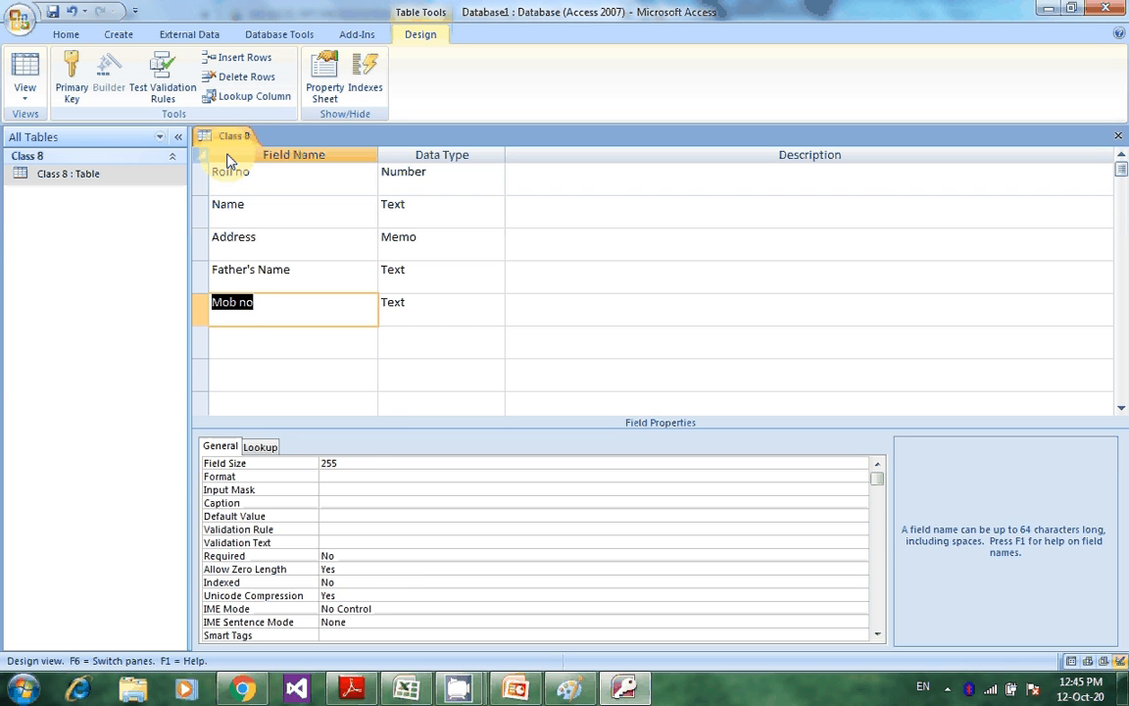
pyautogui.click(234, 177)
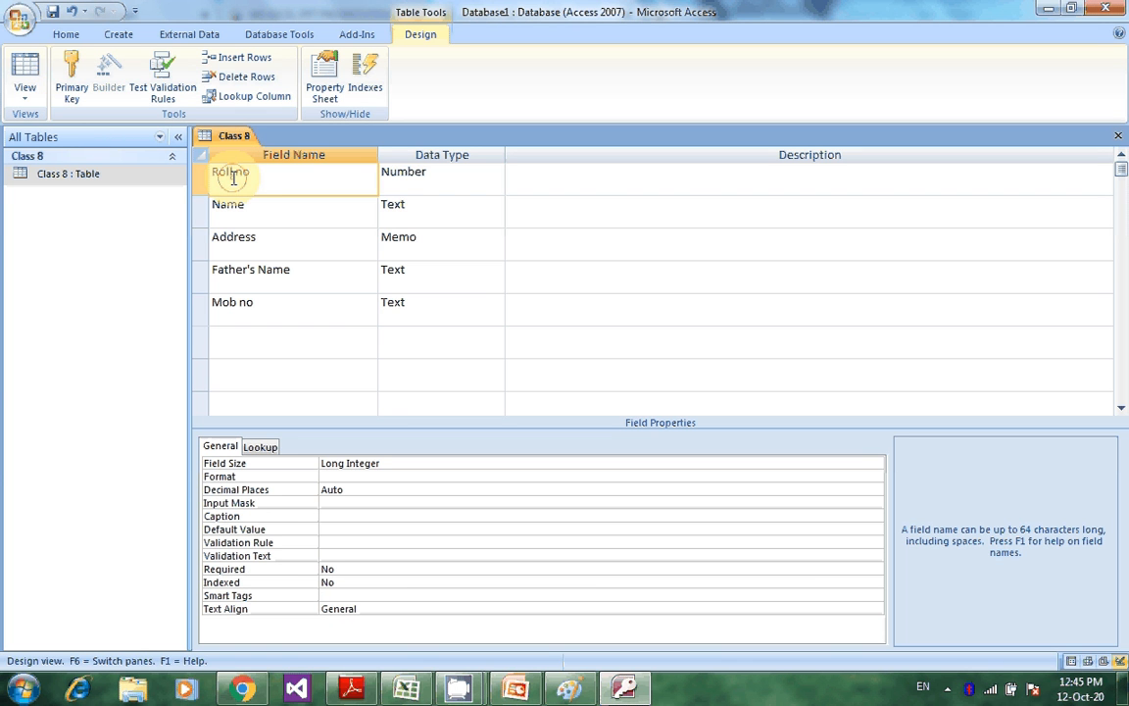
pyautogui.click(68, 83)
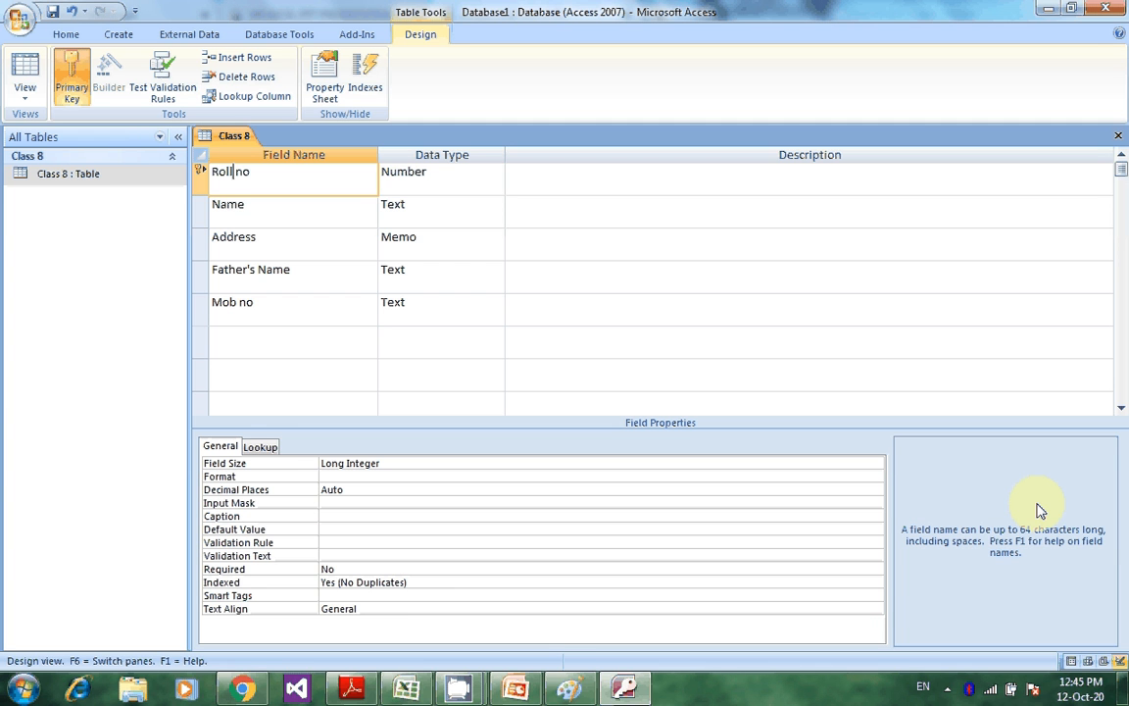
# - Switch to Chrome and show the SlideShare slide on Important Database Terminology in full screen
pyautogui.click(244, 690)
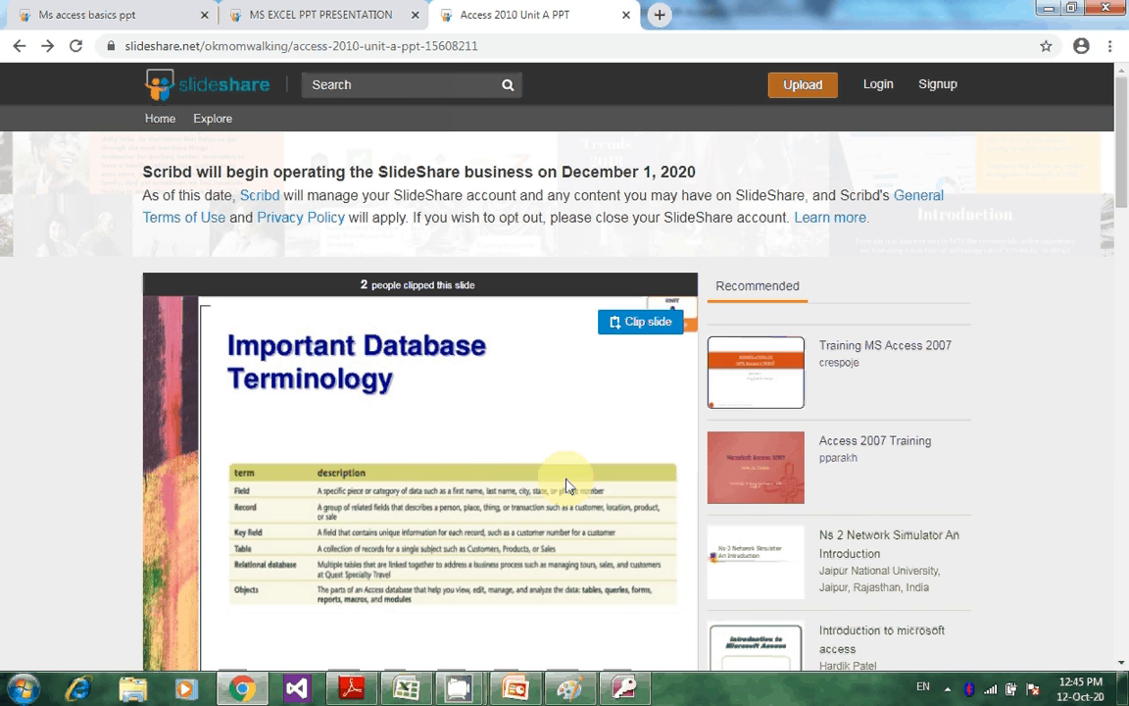
pyautogui.scroll(-2, 566, 485)
pyautogui.click(673, 564)
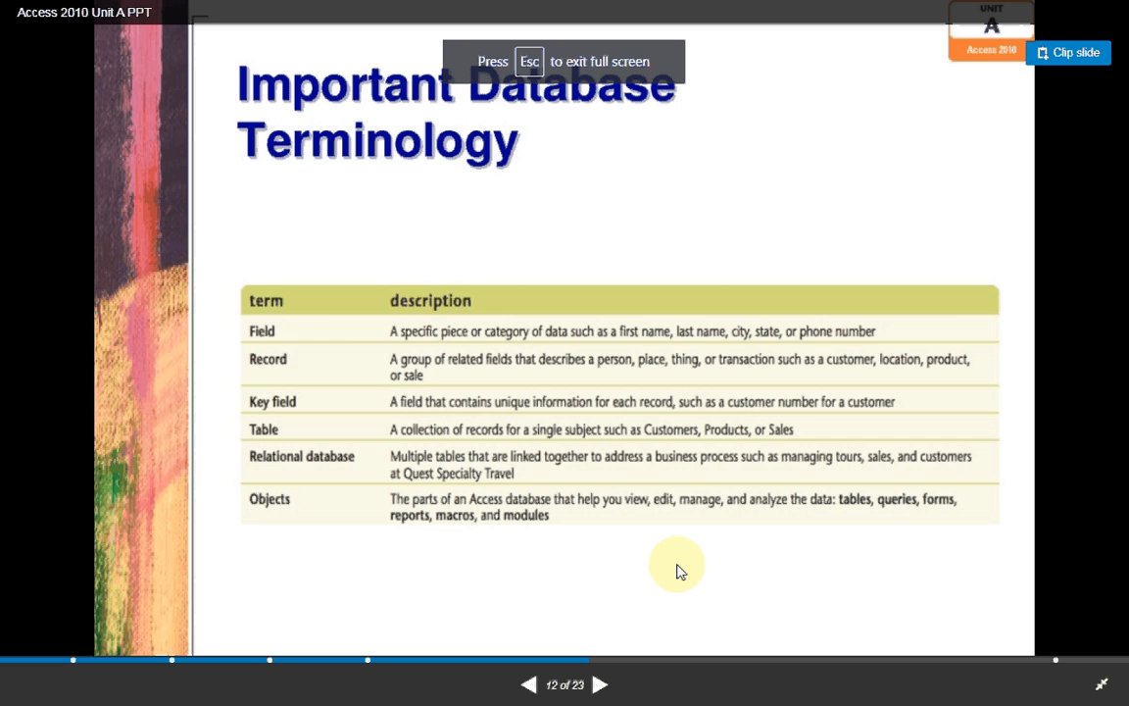